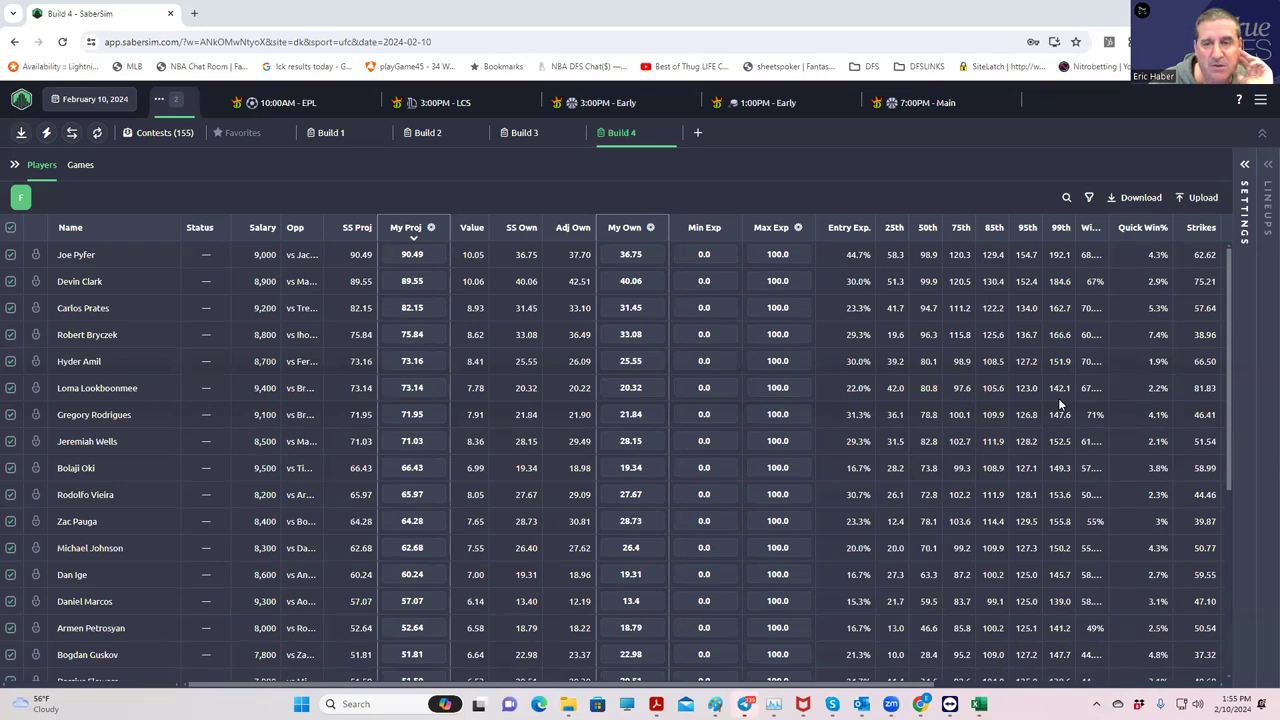
Upload the MMADK_Sim CSV from the KrugMMA folder as custom projections.
left_click(1195, 198)
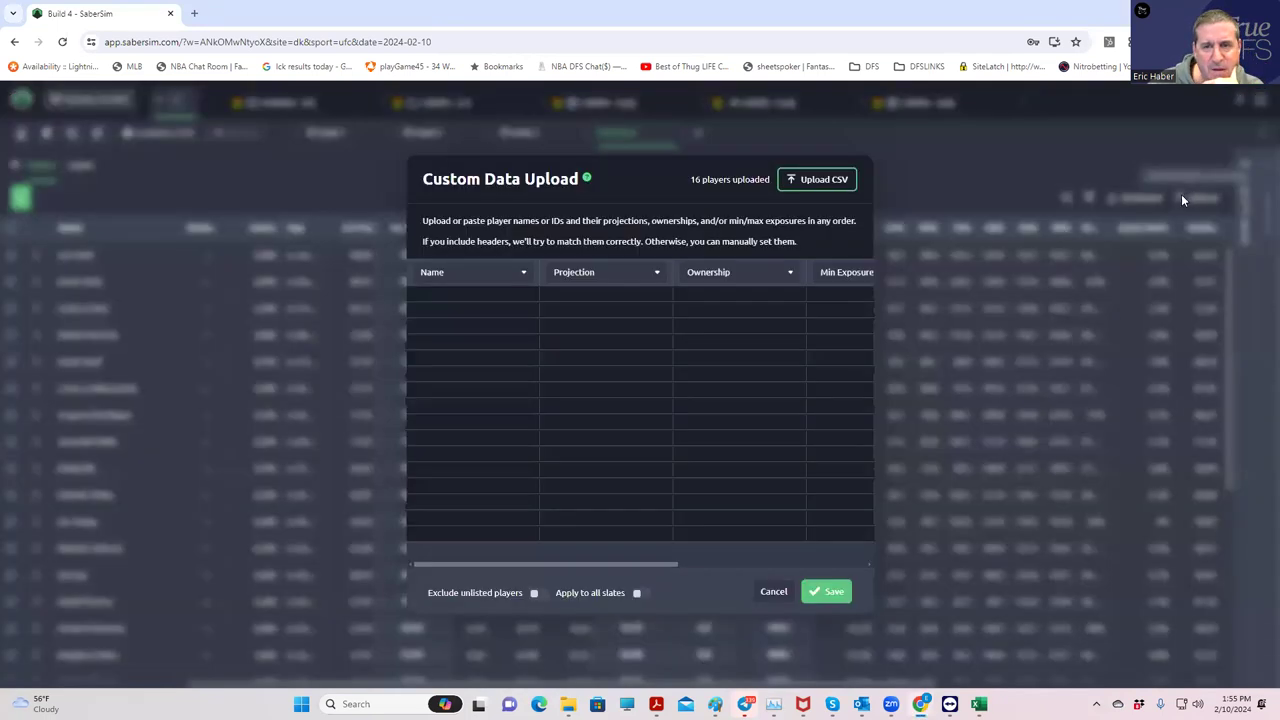
left_click(826, 183)
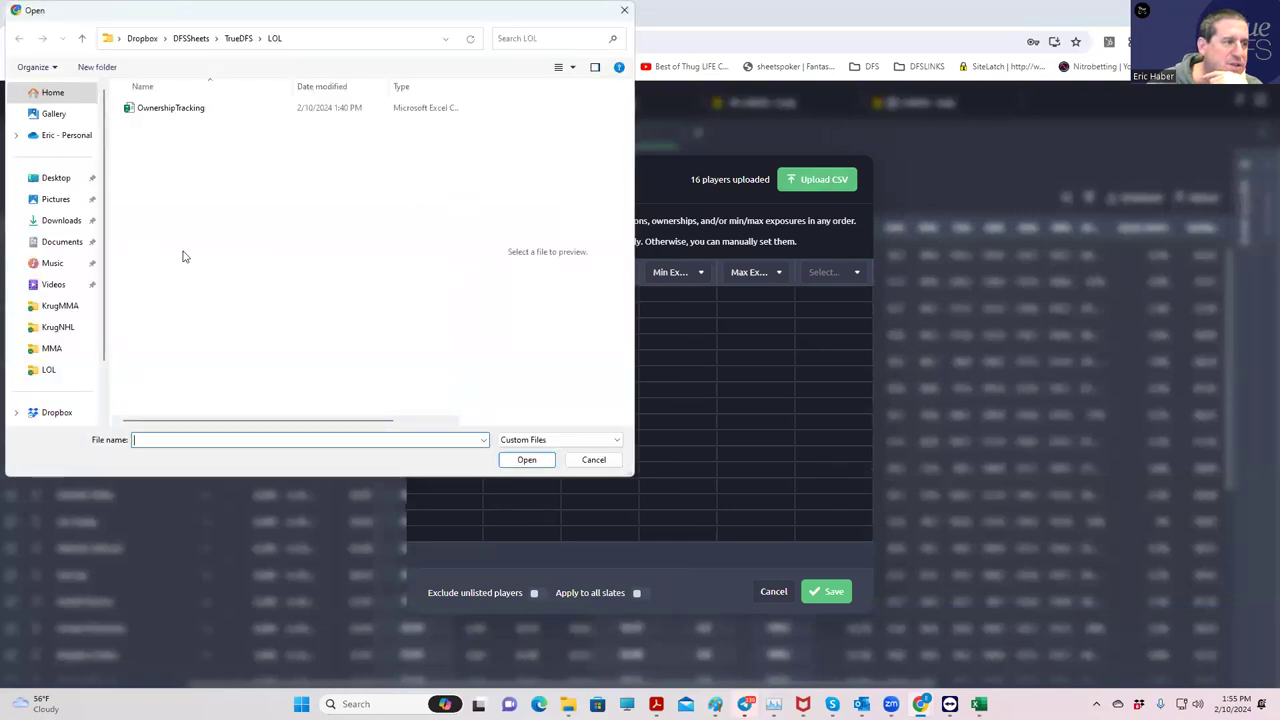
left_click(64, 307)
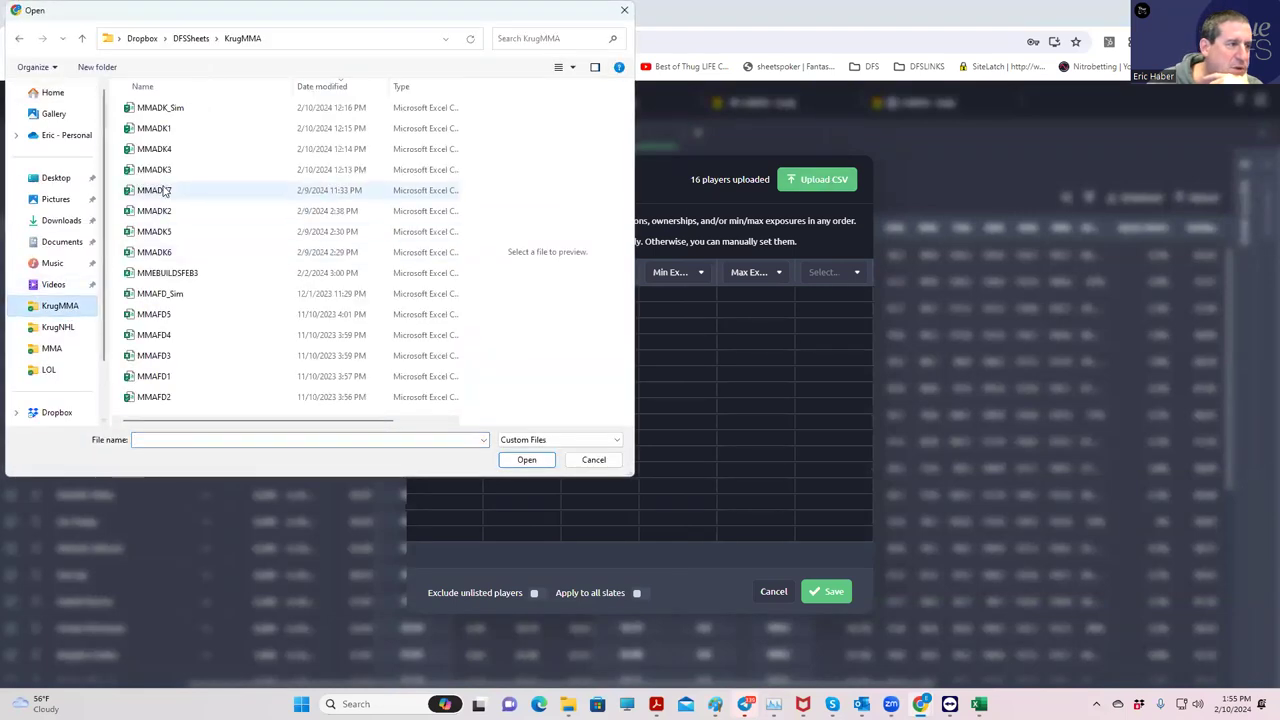
left_click(166, 108)
left_click(526, 459)
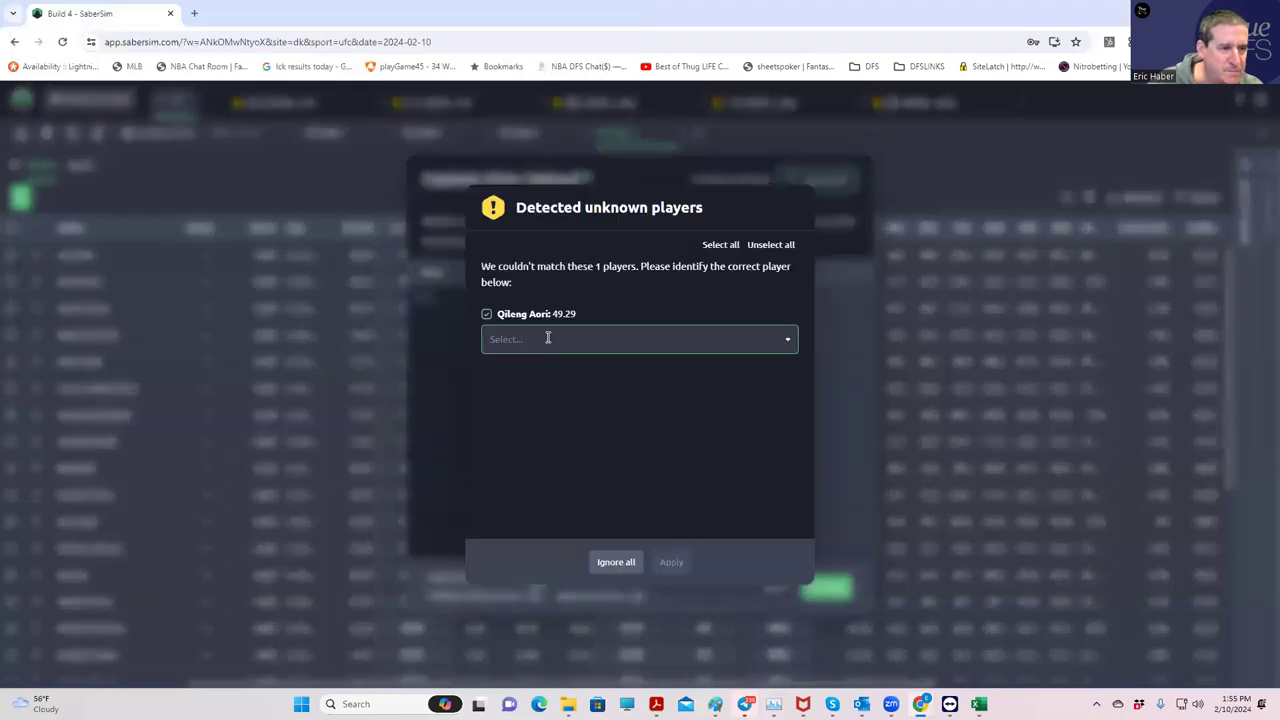
Match Qileng Aori to Aori Aoriqileng, apply, save, and skip saving the source.
left_click(548, 338)
type("aori")
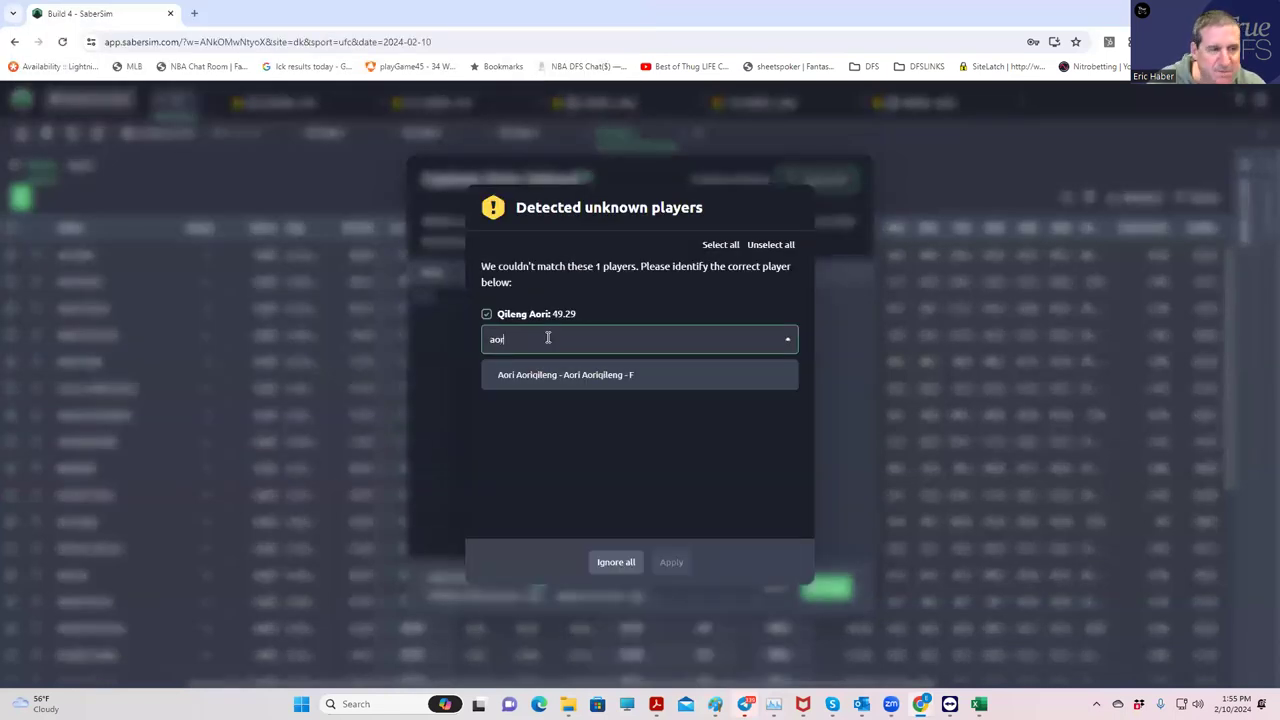
left_click(548, 375)
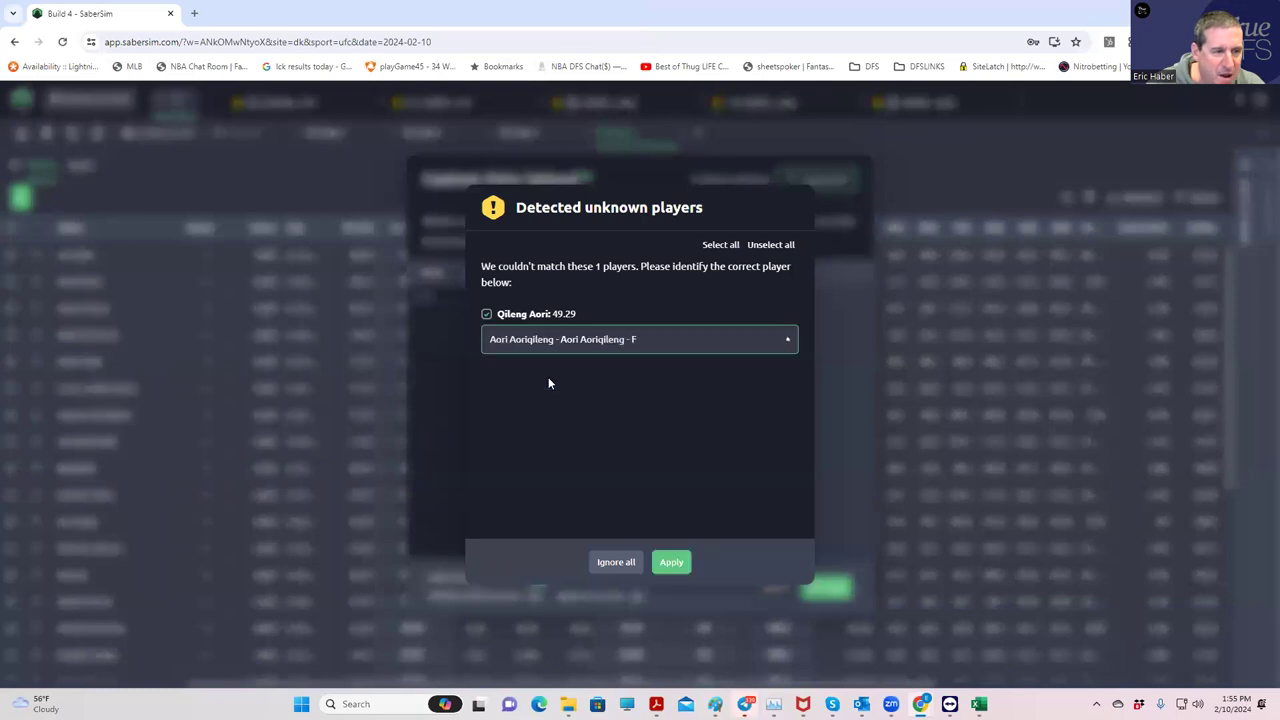
left_click(669, 561)
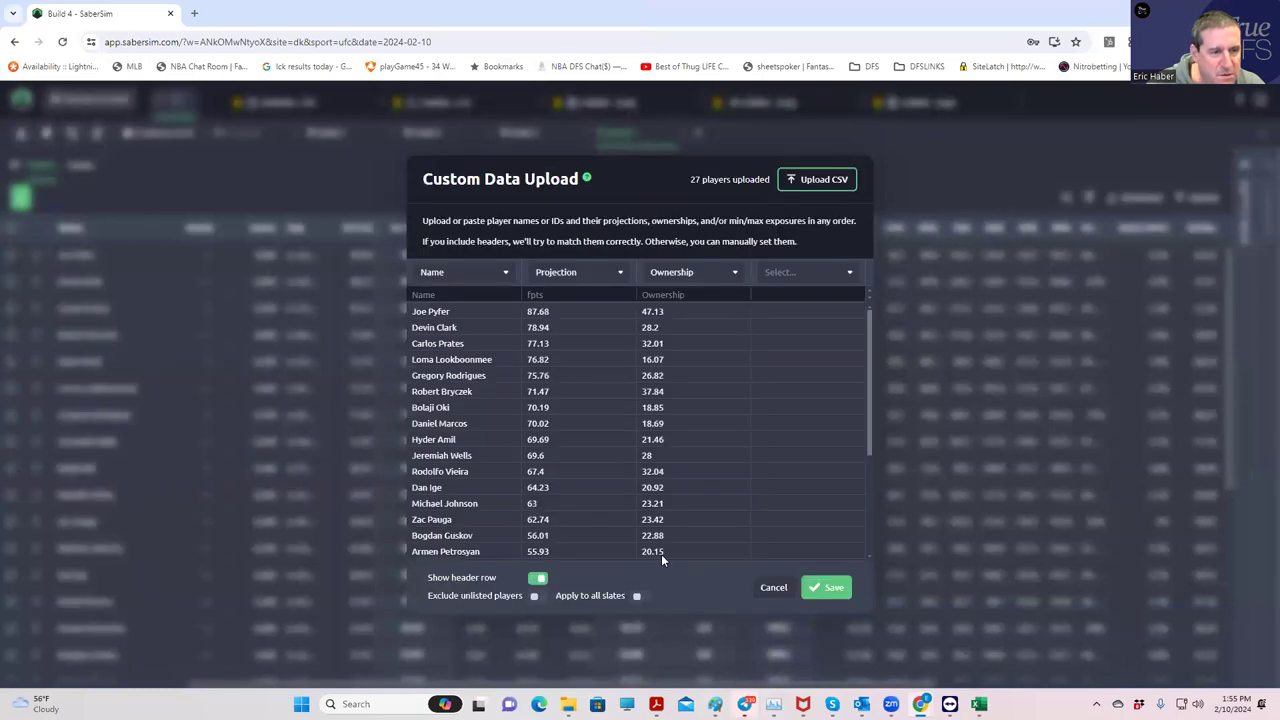
left_click(829, 587)
left_click(753, 432)
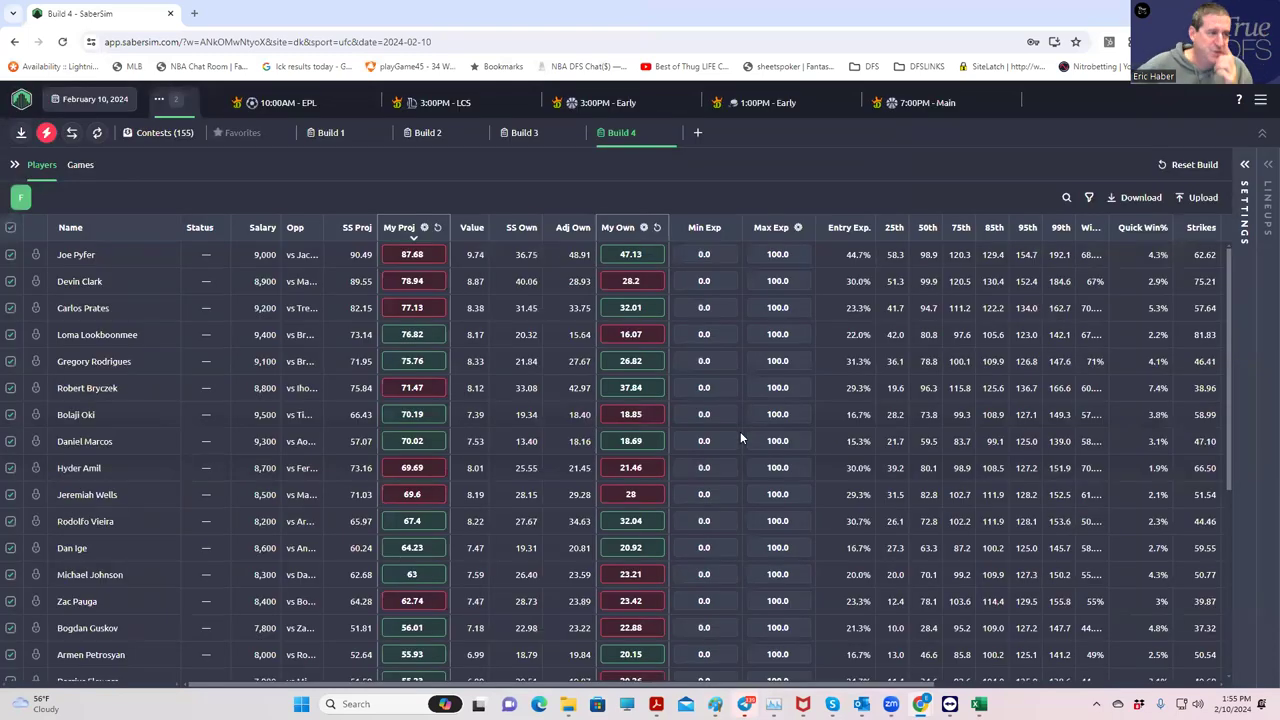
Review the Quick Swap options for out fighters and close them without applying.
left_click(46, 133)
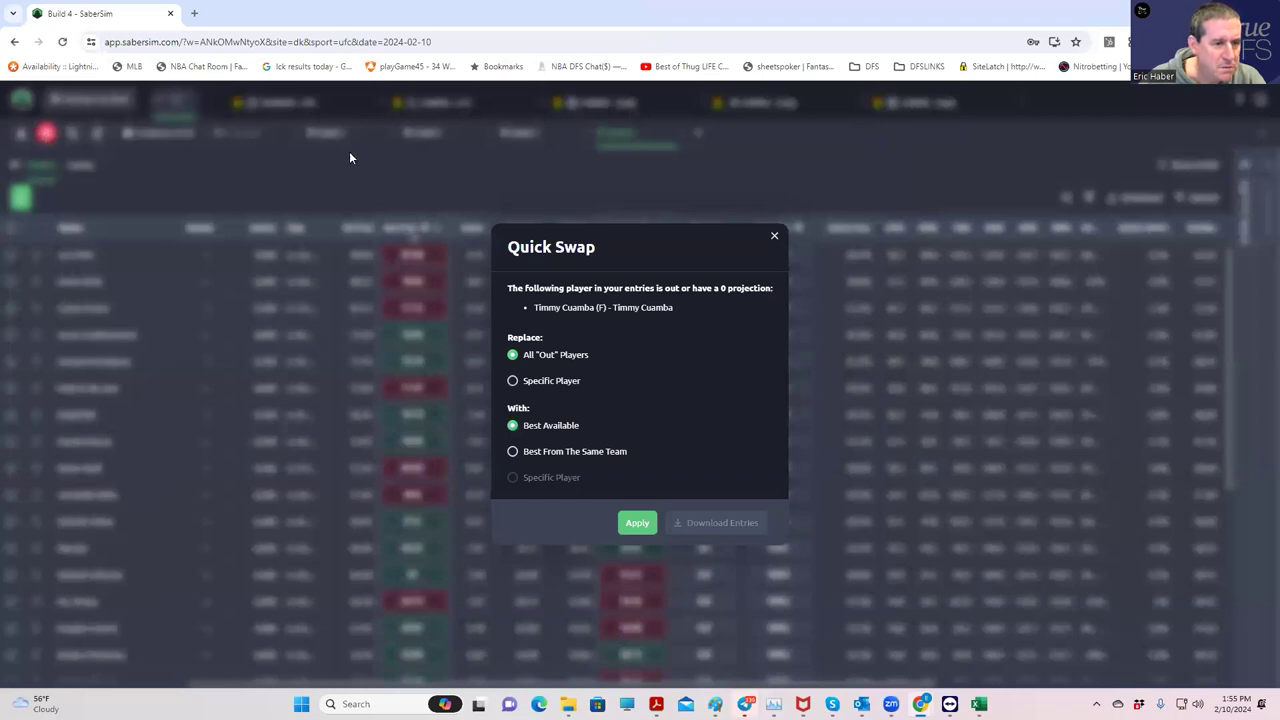
left_click(775, 238)
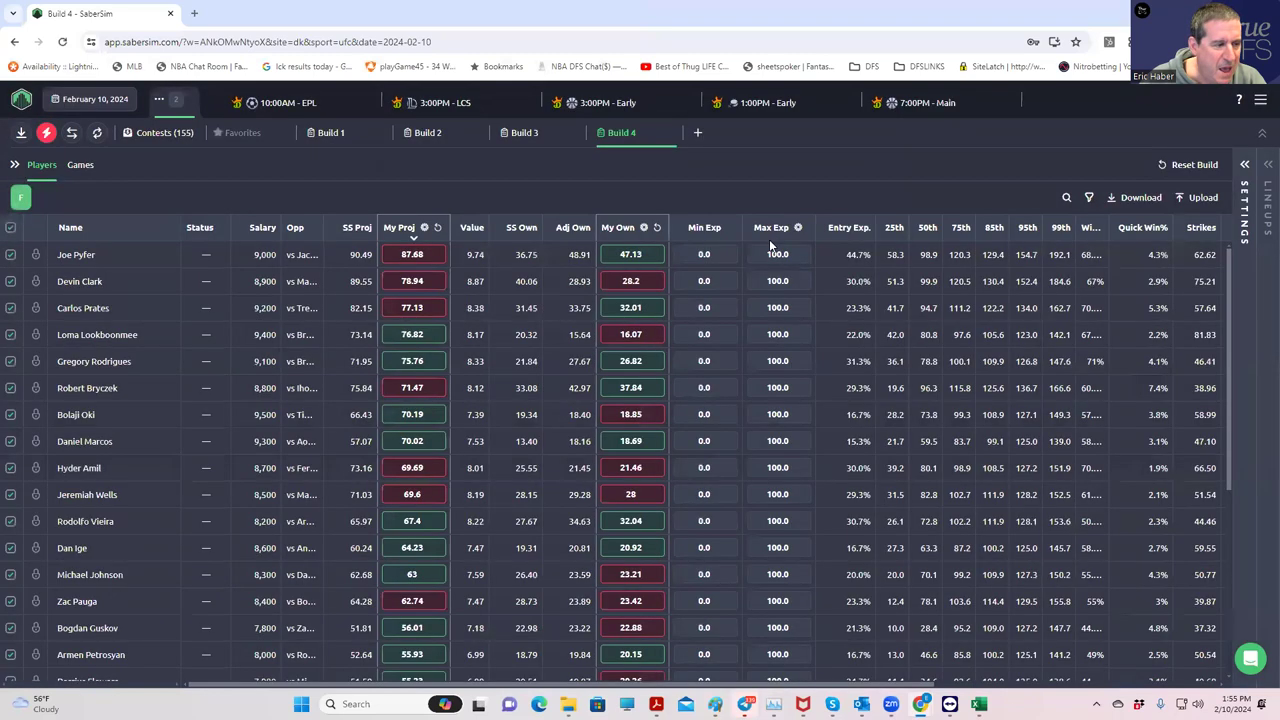
scroll(466, 508, "down", 10)
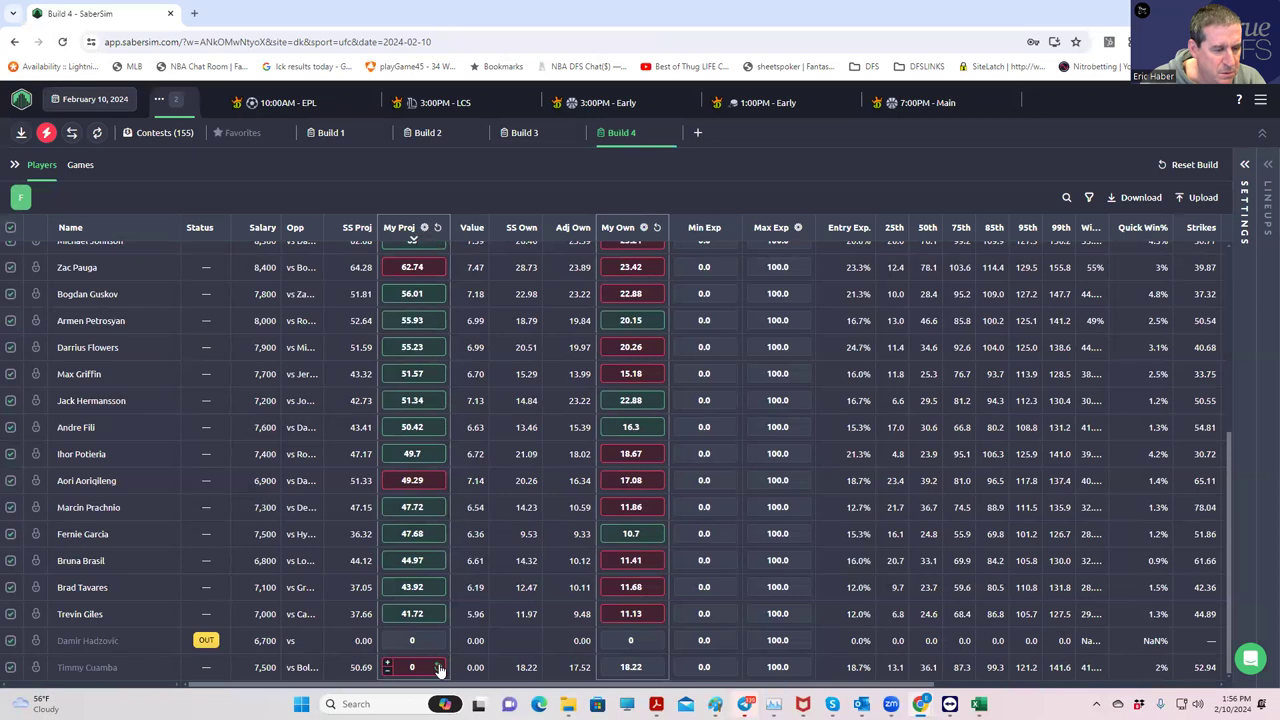
Reset Timmy Cuamba's My Proj from 0 back to 50.69.
left_click(438, 668)
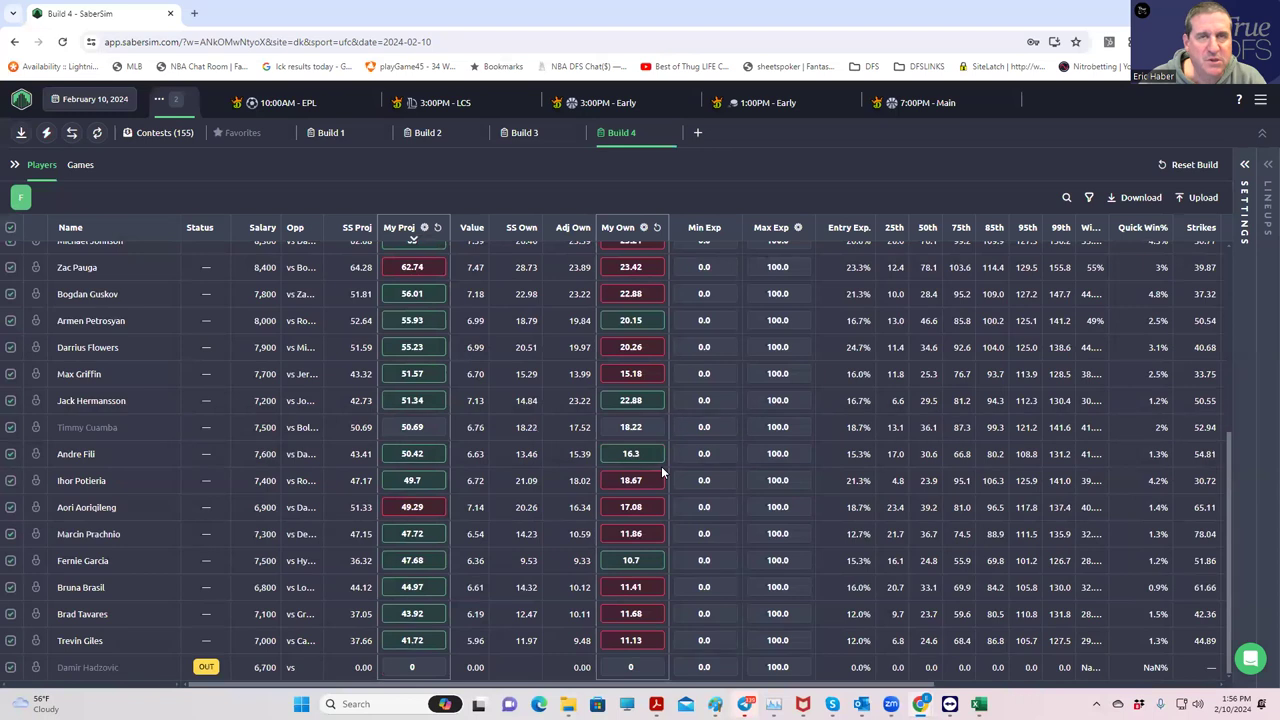
scroll(851, 374, "up", 4)
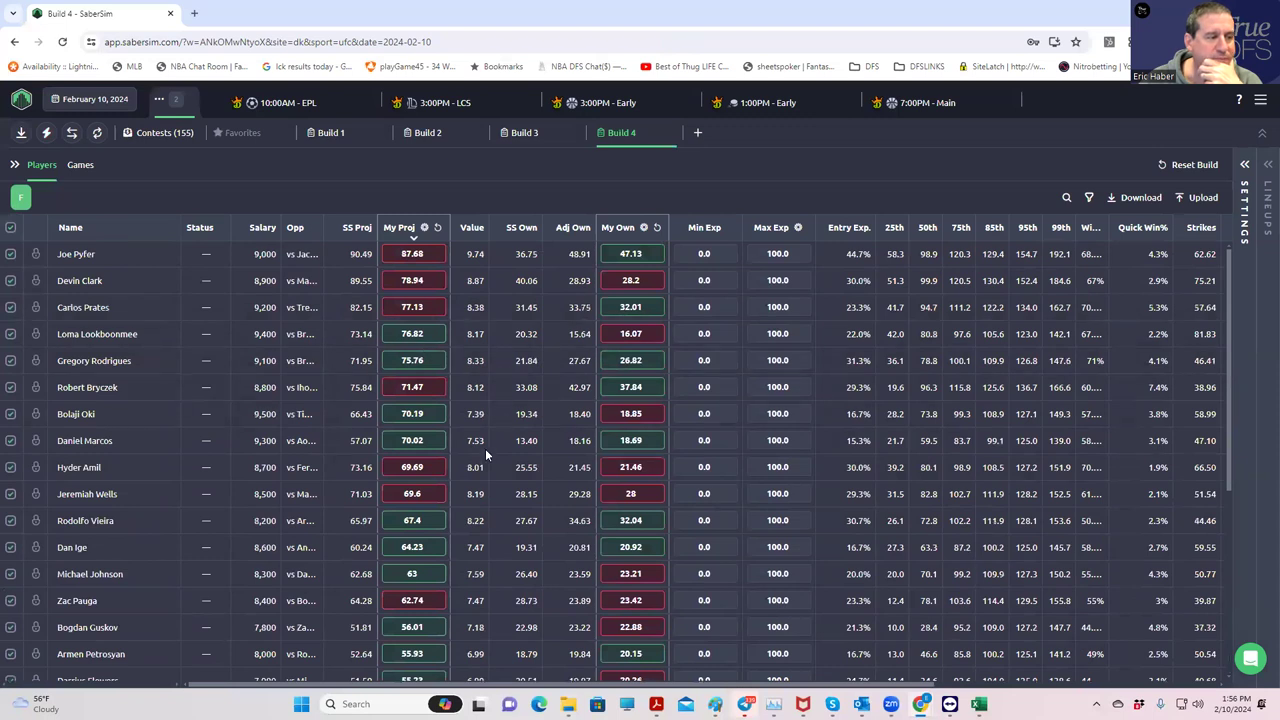
scroll(478, 470, "down", 1)
scroll(478, 472, "down", 3)
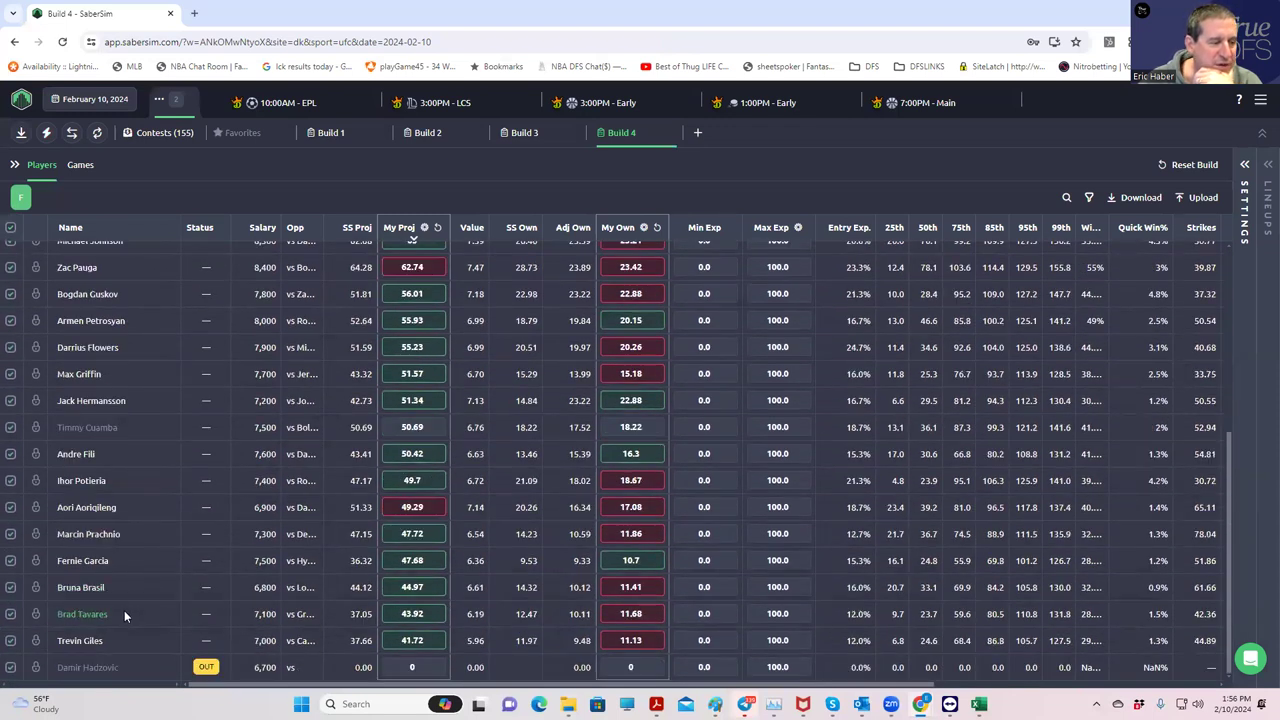
scroll(132, 408, "up", 1)
scroll(132, 411, "up", 2)
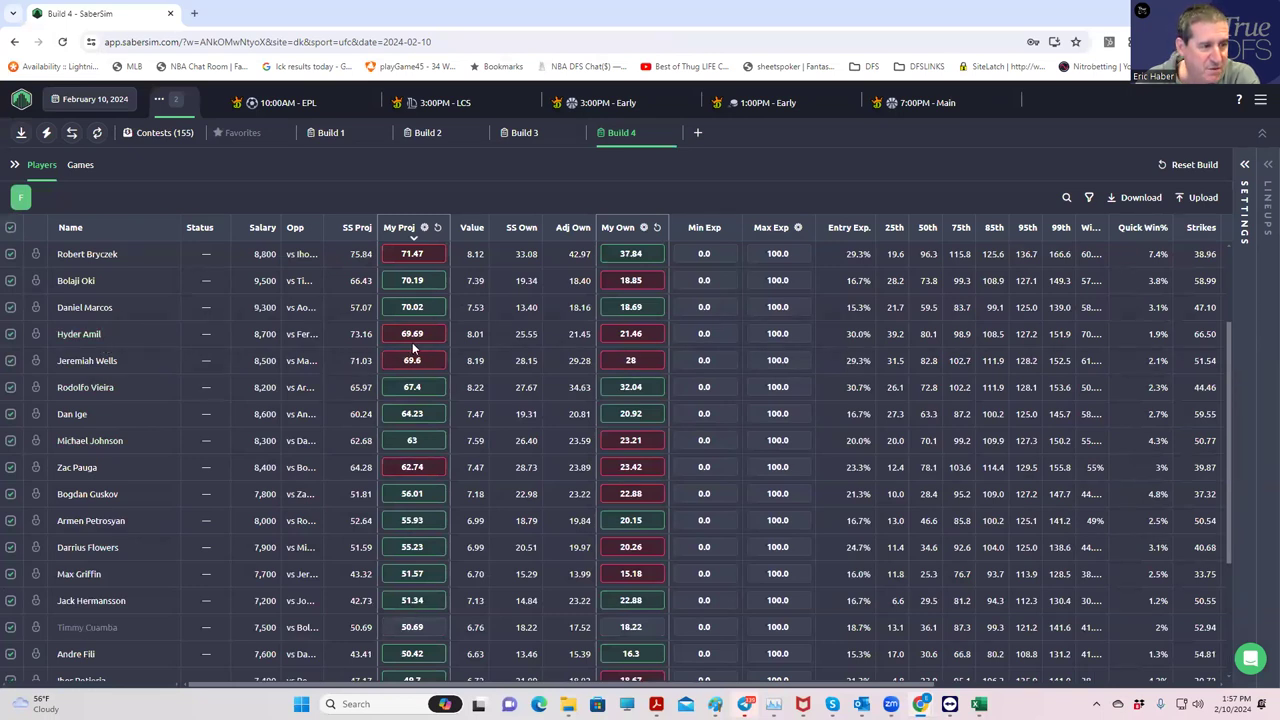
mouse_move(436, 338)
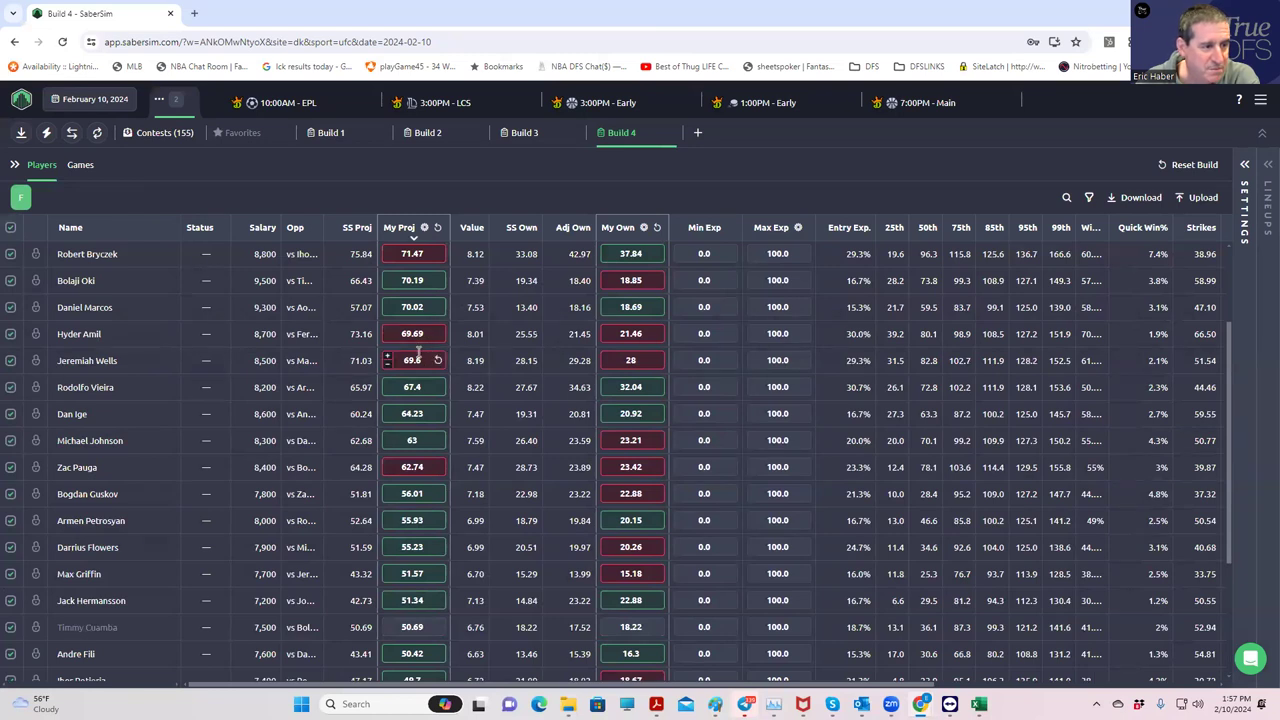
scroll(419, 352, "up", 3)
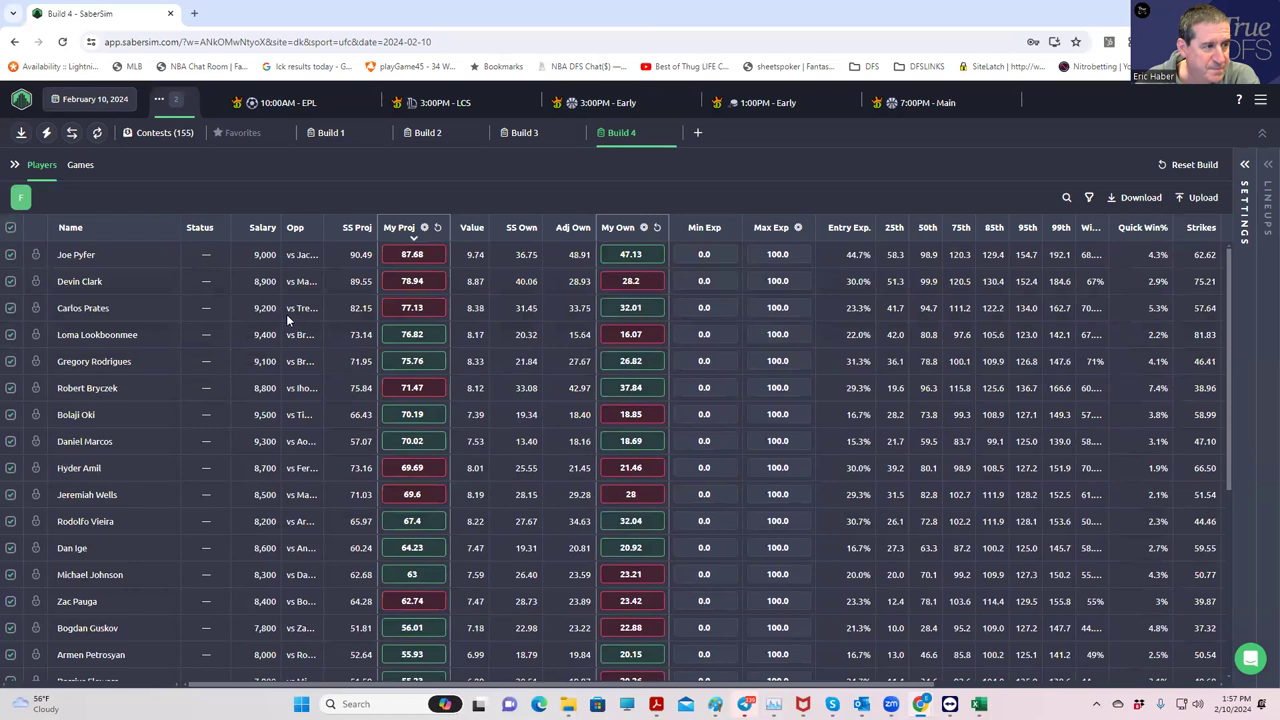
mouse_move(432, 288)
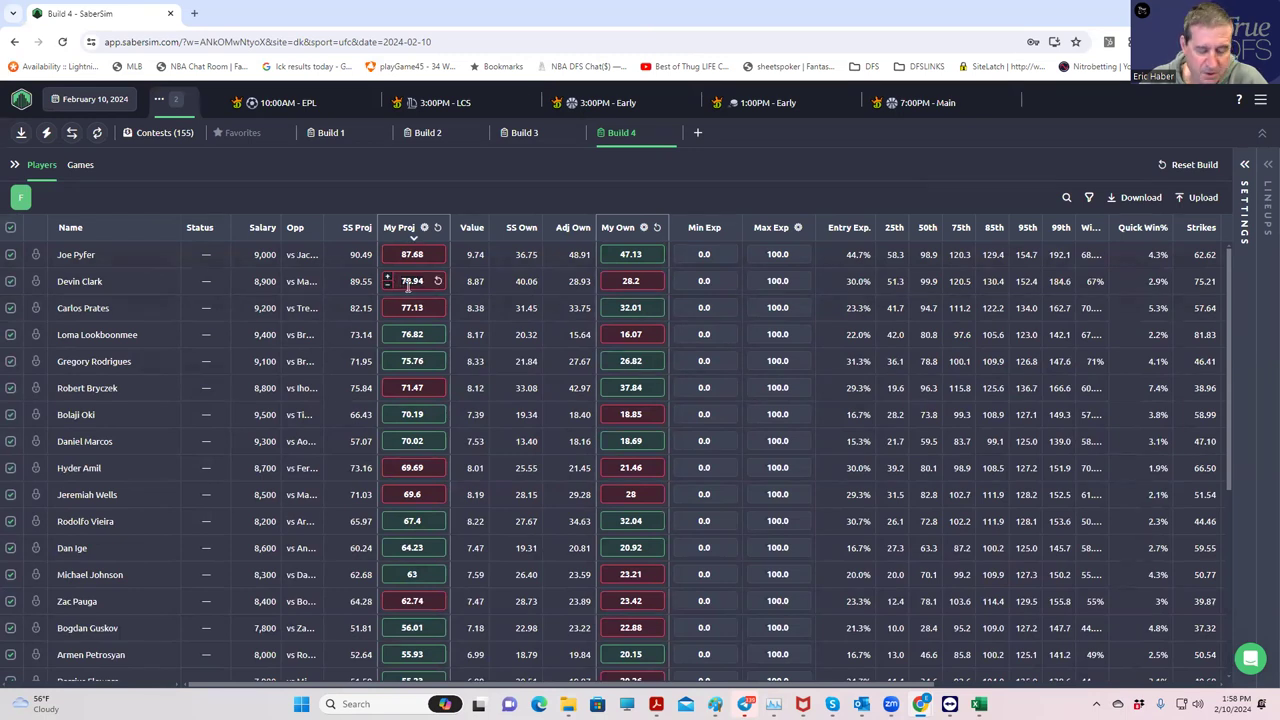
left_click(408, 285)
type("75")
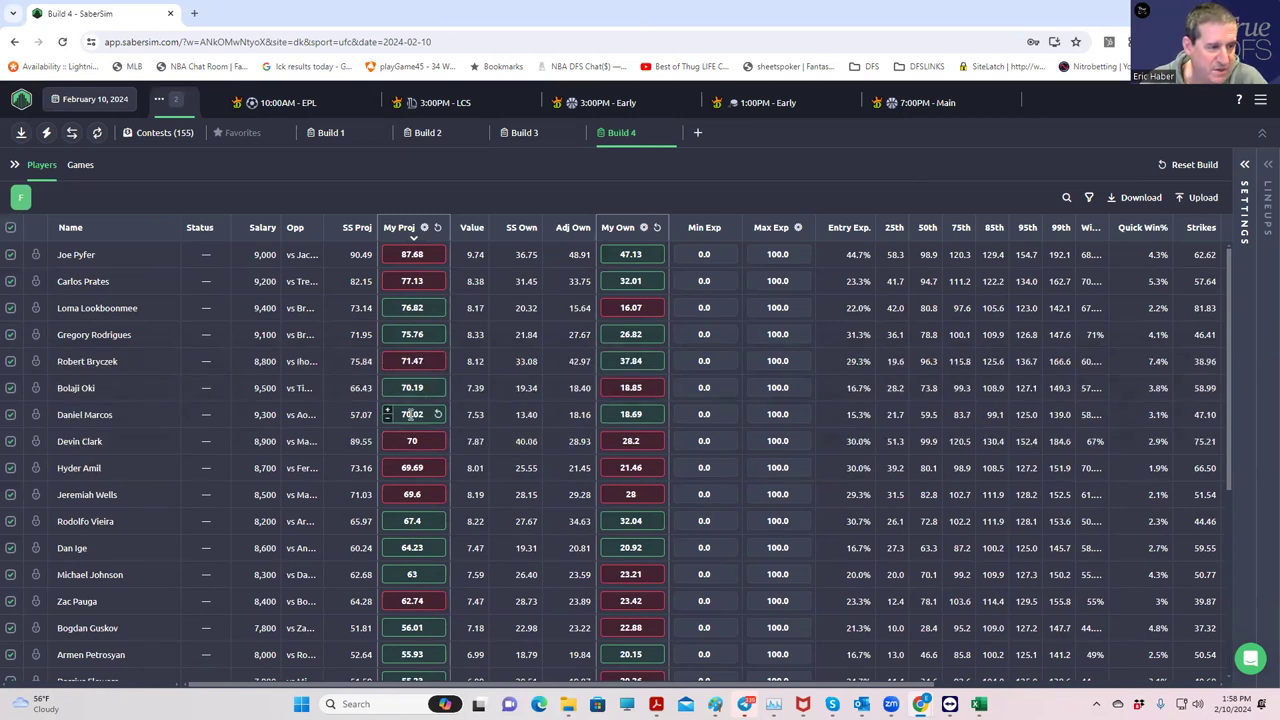
scroll(393, 480, "down", 5)
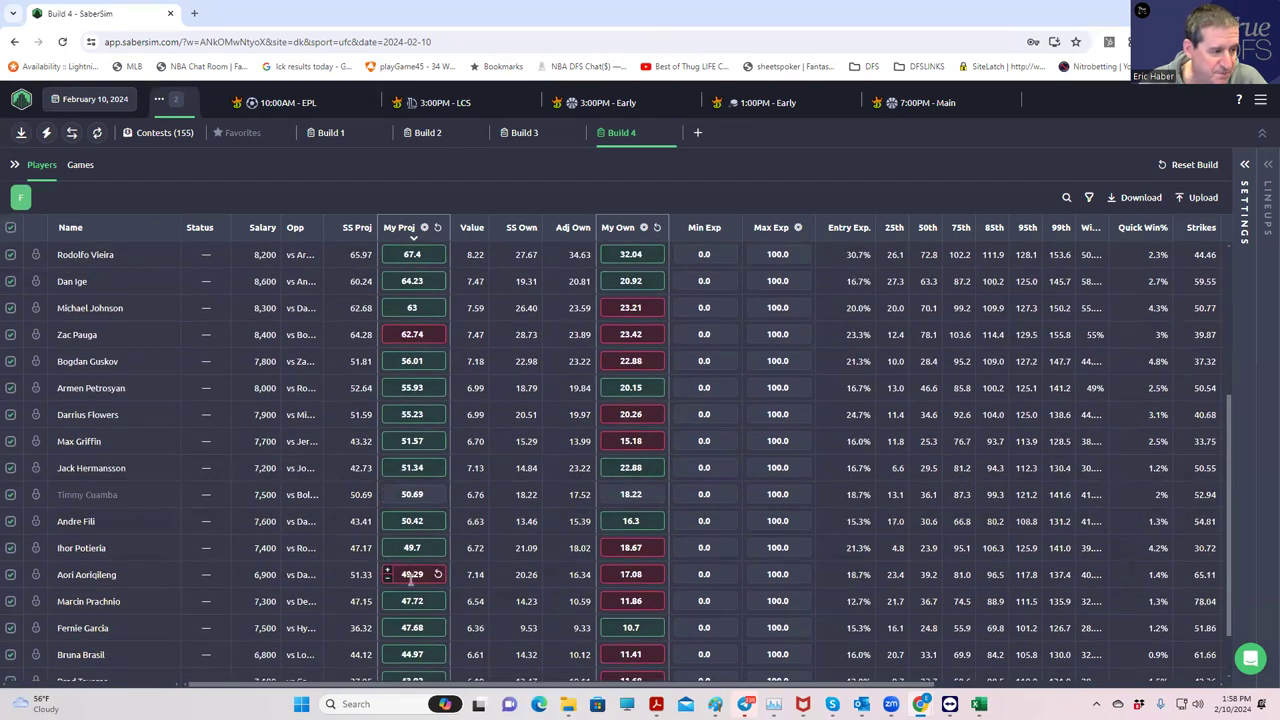
scroll(411, 583, "down", 2)
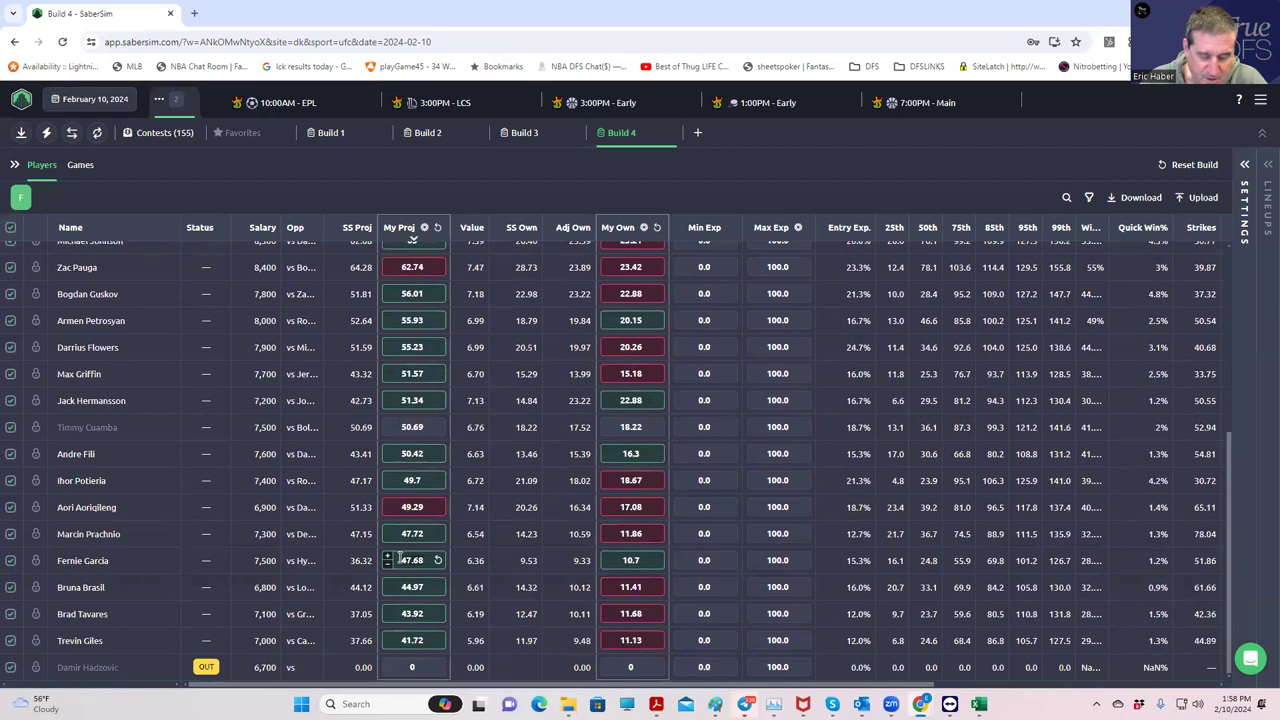
double_click(410, 560)
type("52")
key("Return")
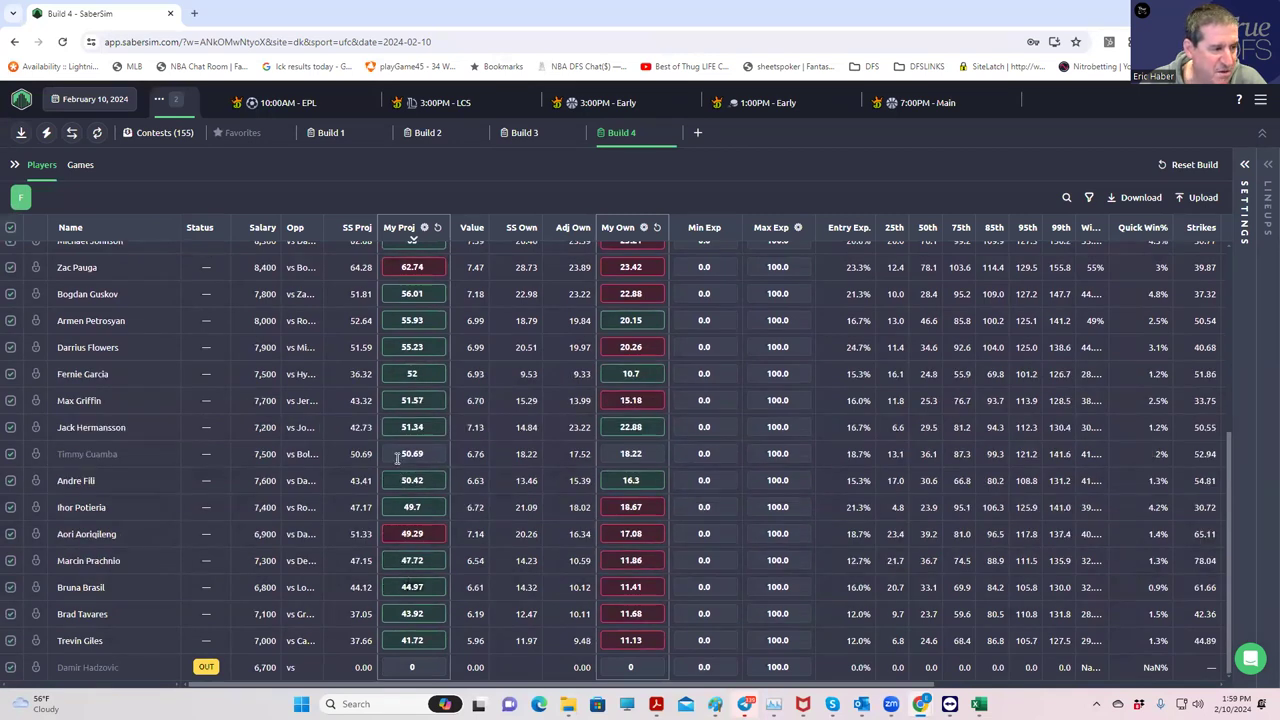
Edit the My Proj cell in Hyder Amil's row to enter a projection of 72.
scroll(398, 370, "up", 1)
scroll(400, 370, "up", 1)
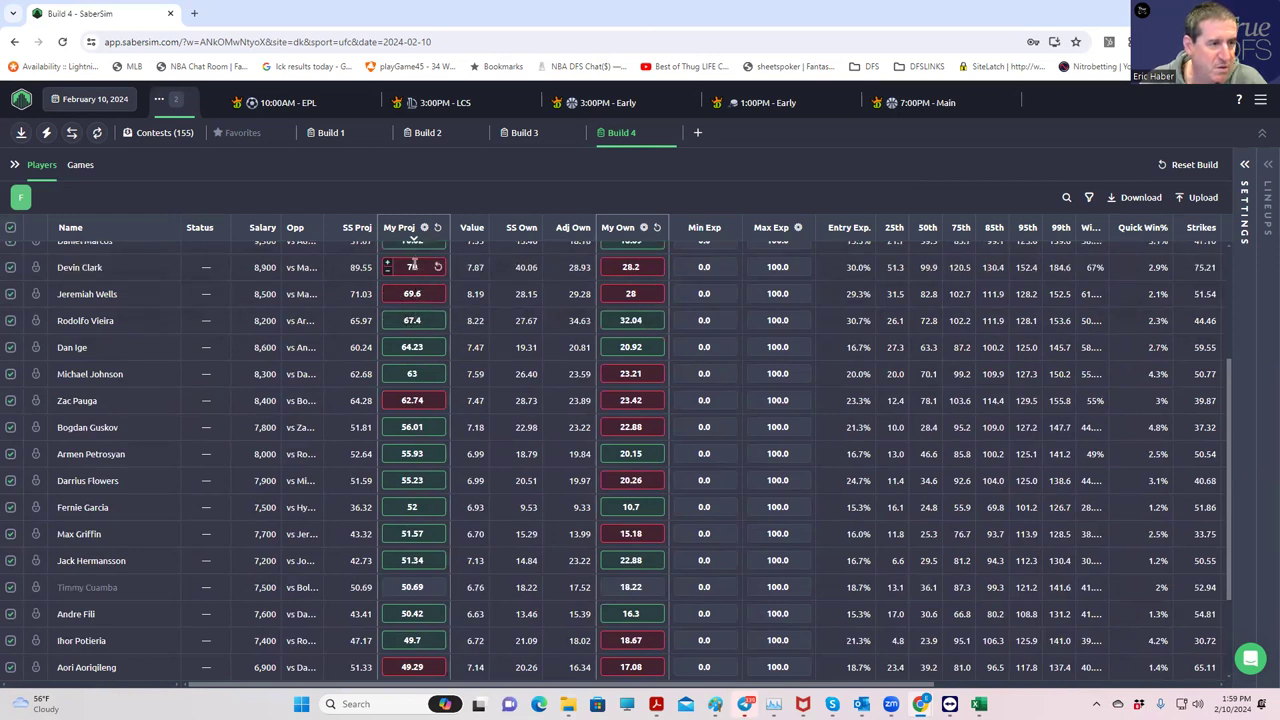
scroll(416, 300, "up", 2)
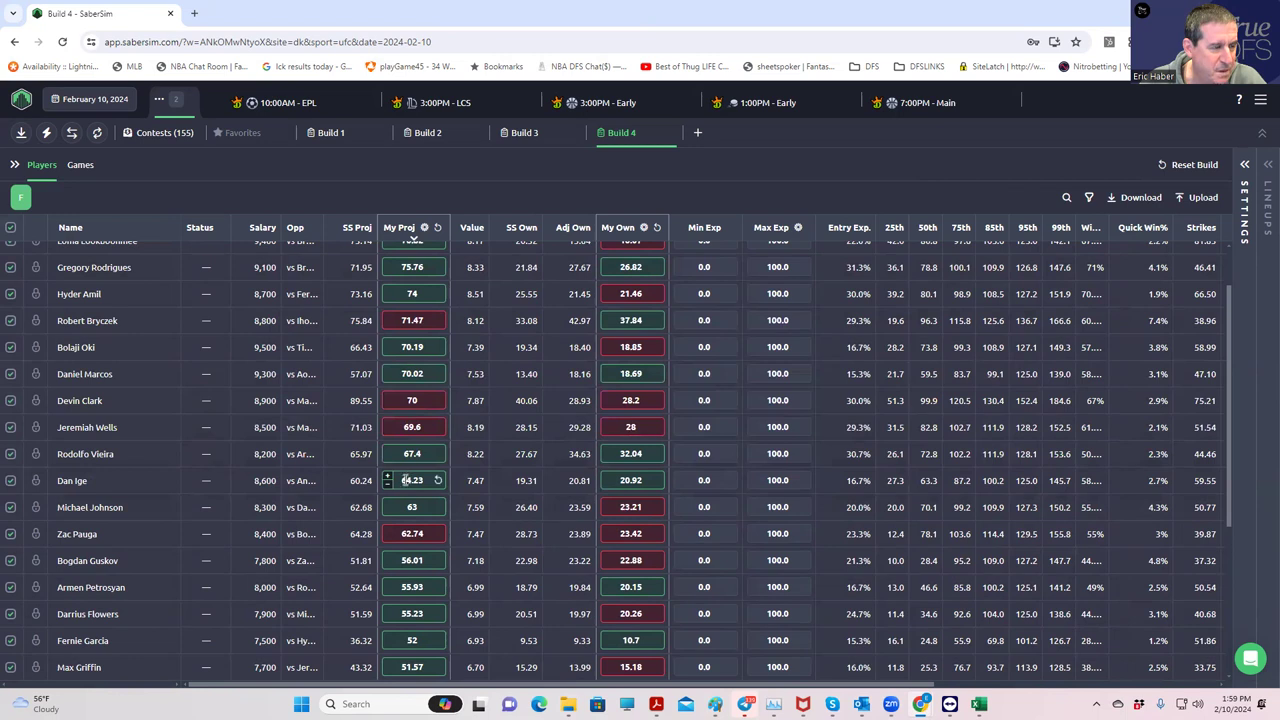
scroll(405, 484, "down", 1)
scroll(405, 484, "up", 2)
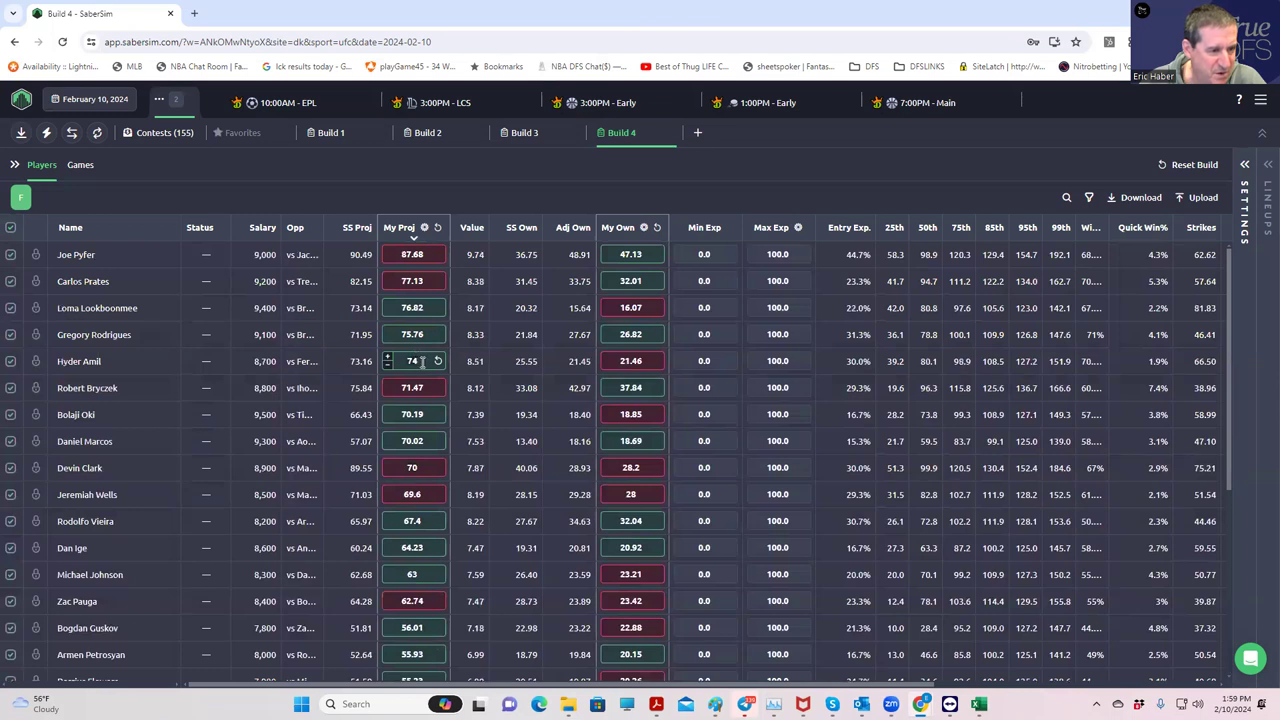
double_click(412, 361)
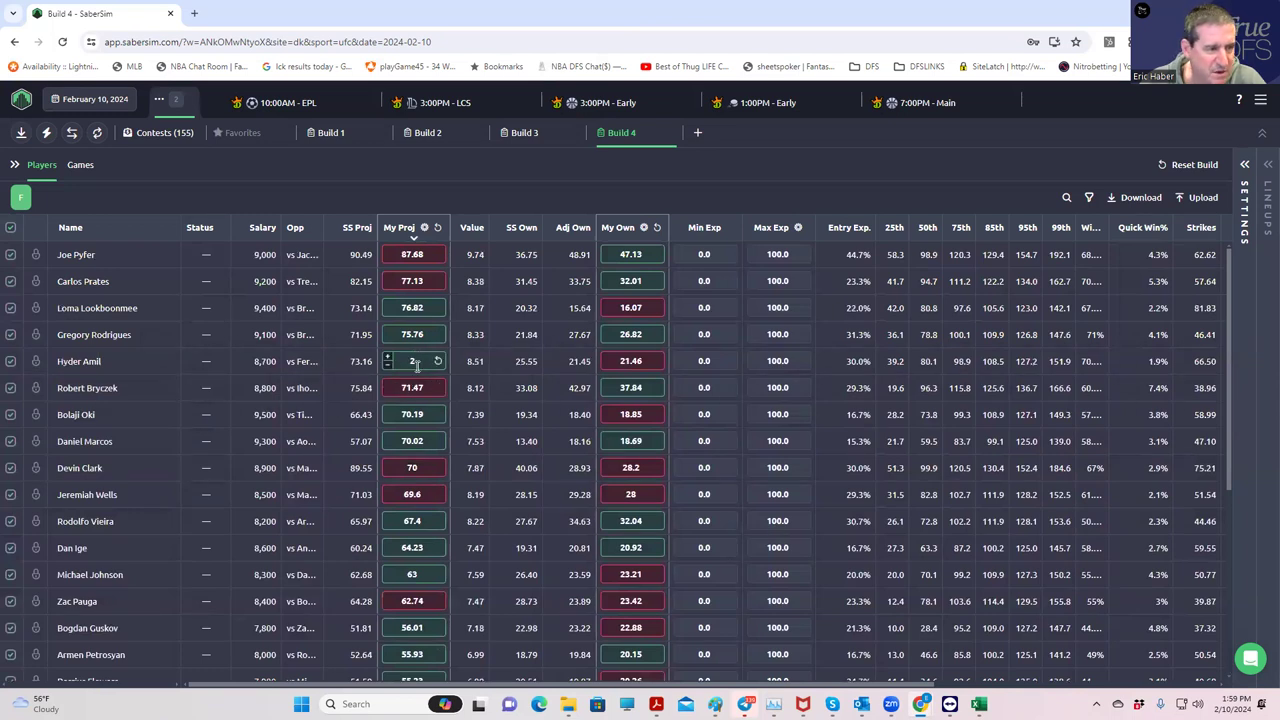
type("22")
key("Return")
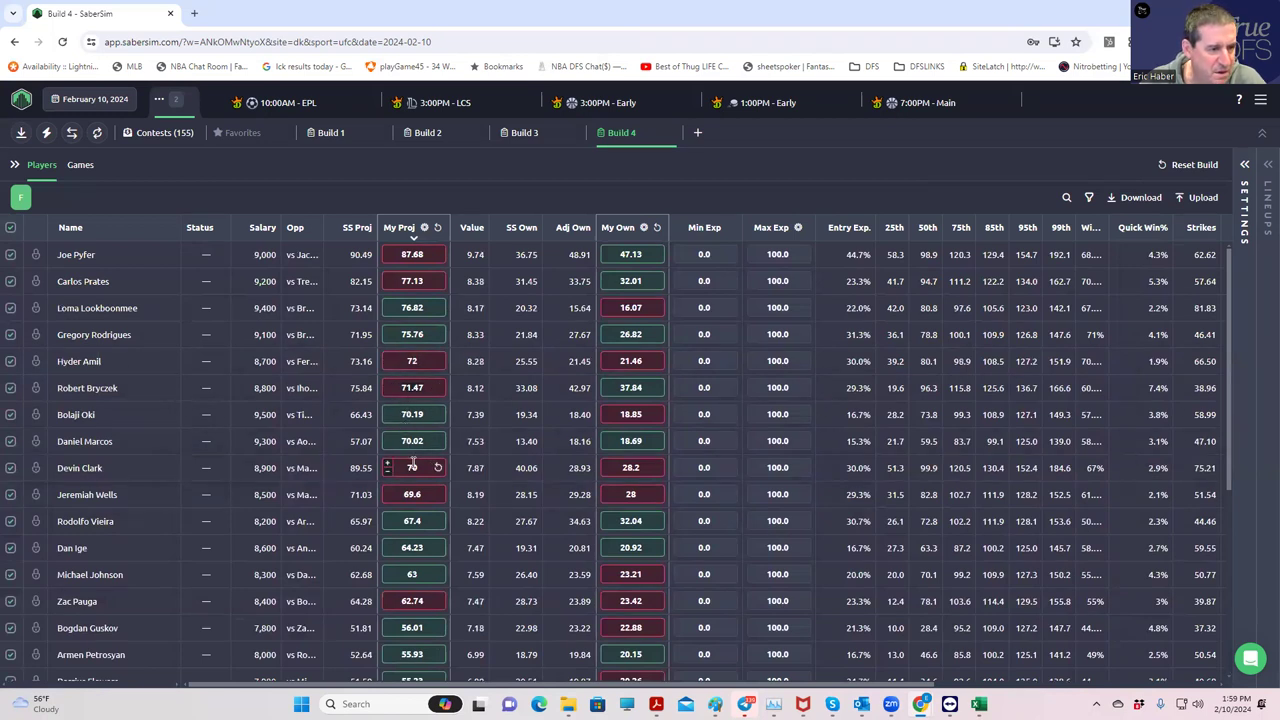
type(".")
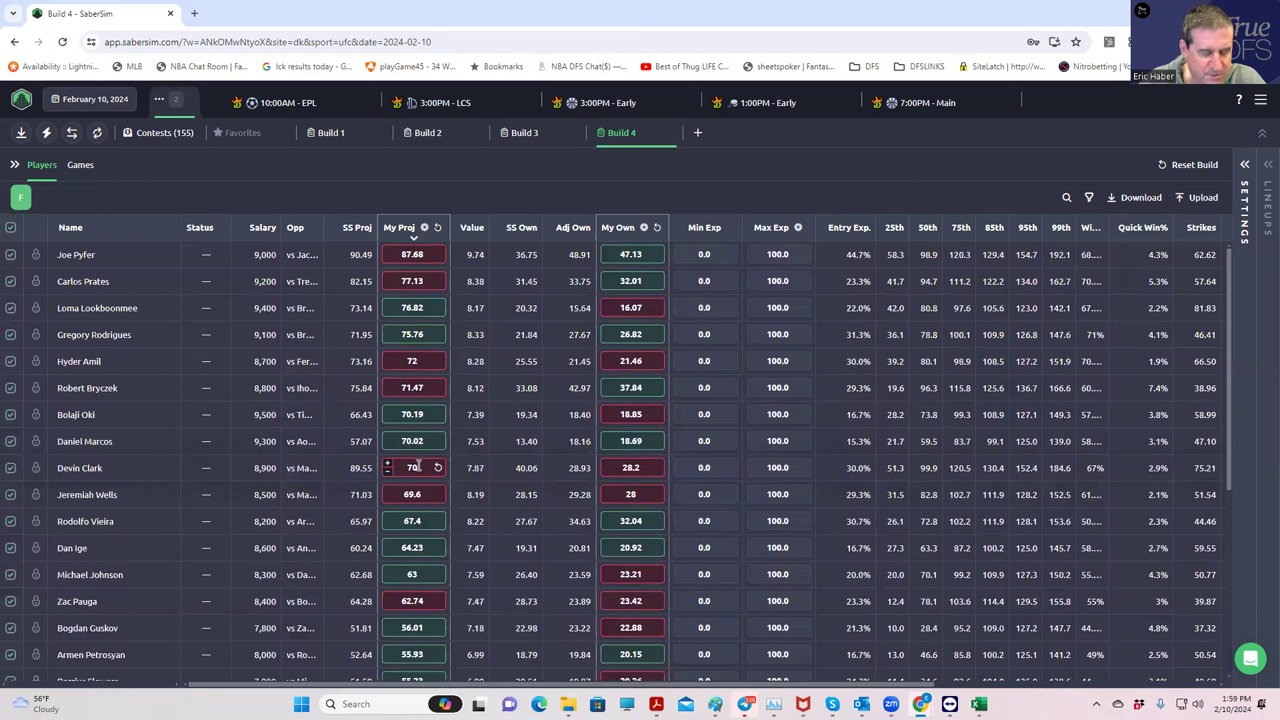
key("BackSpace")
key("BackSpace")
key("BackSpace")
type("2")
key("Return")
scroll(420, 480, "down", 5)
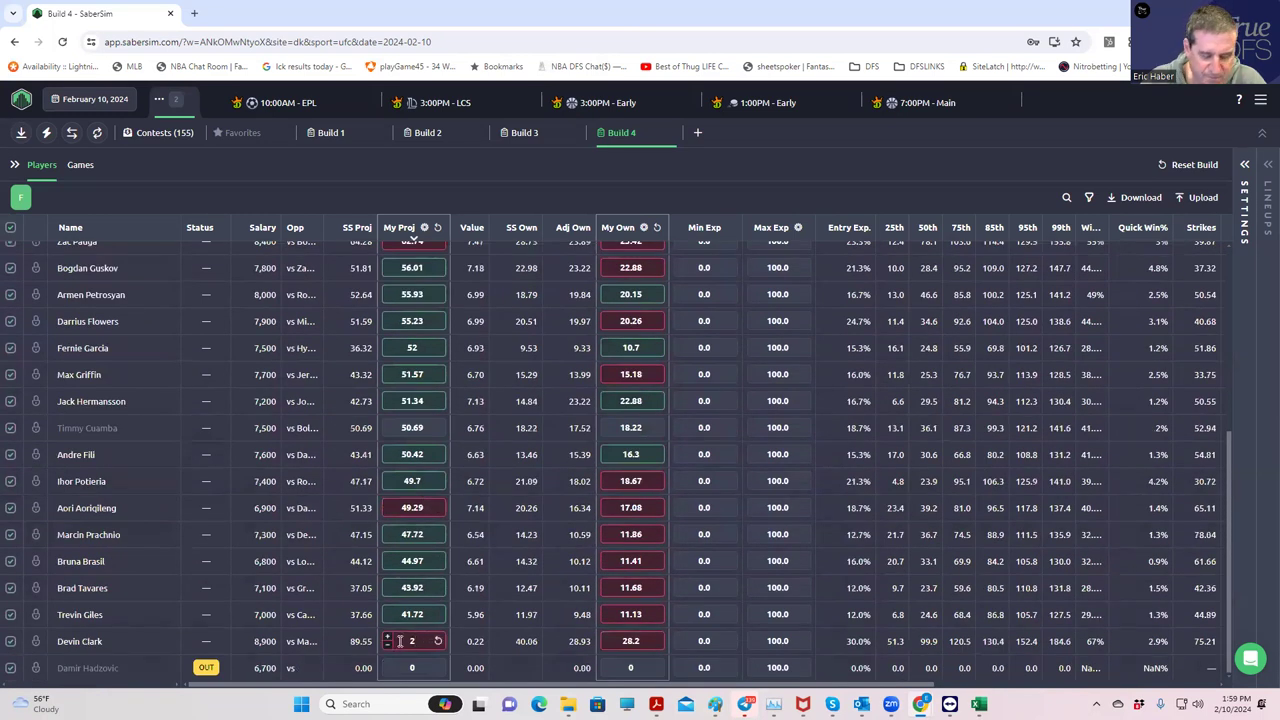
key("Return")
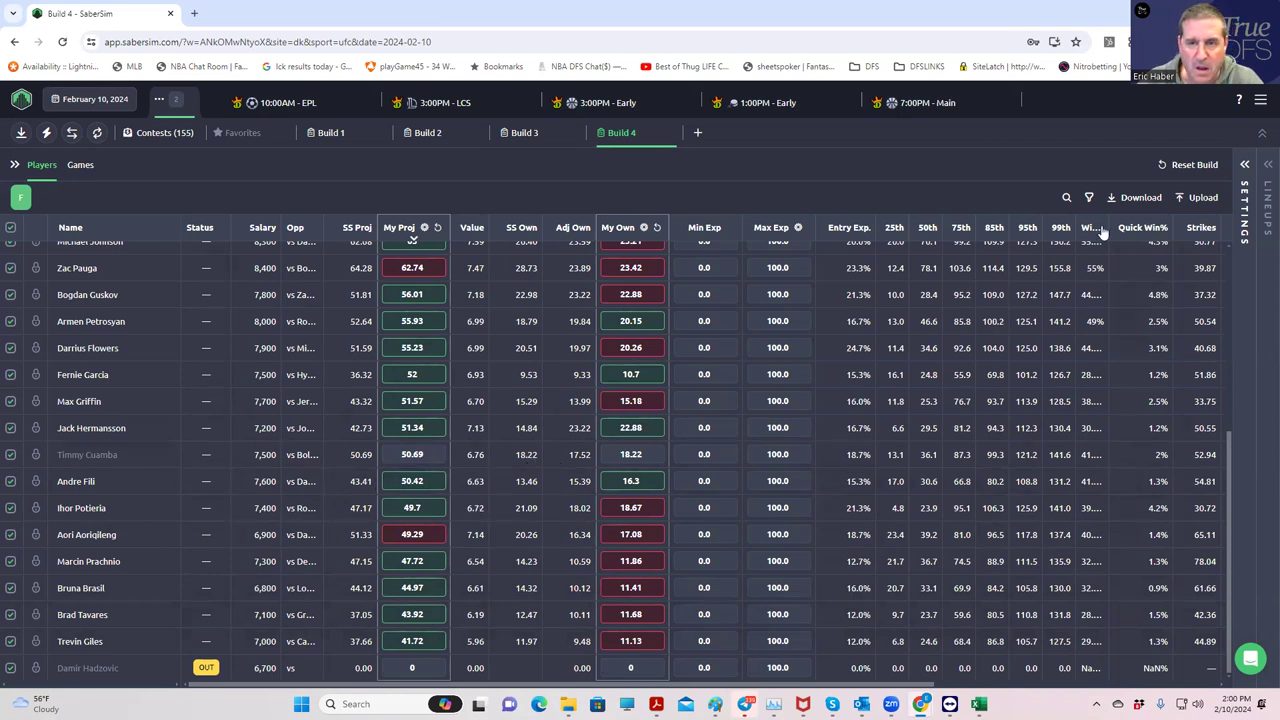
Enter 150 in No. Lineups under Settings and launch Build Lineups.
left_click(1245, 164)
left_click(1055, 290)
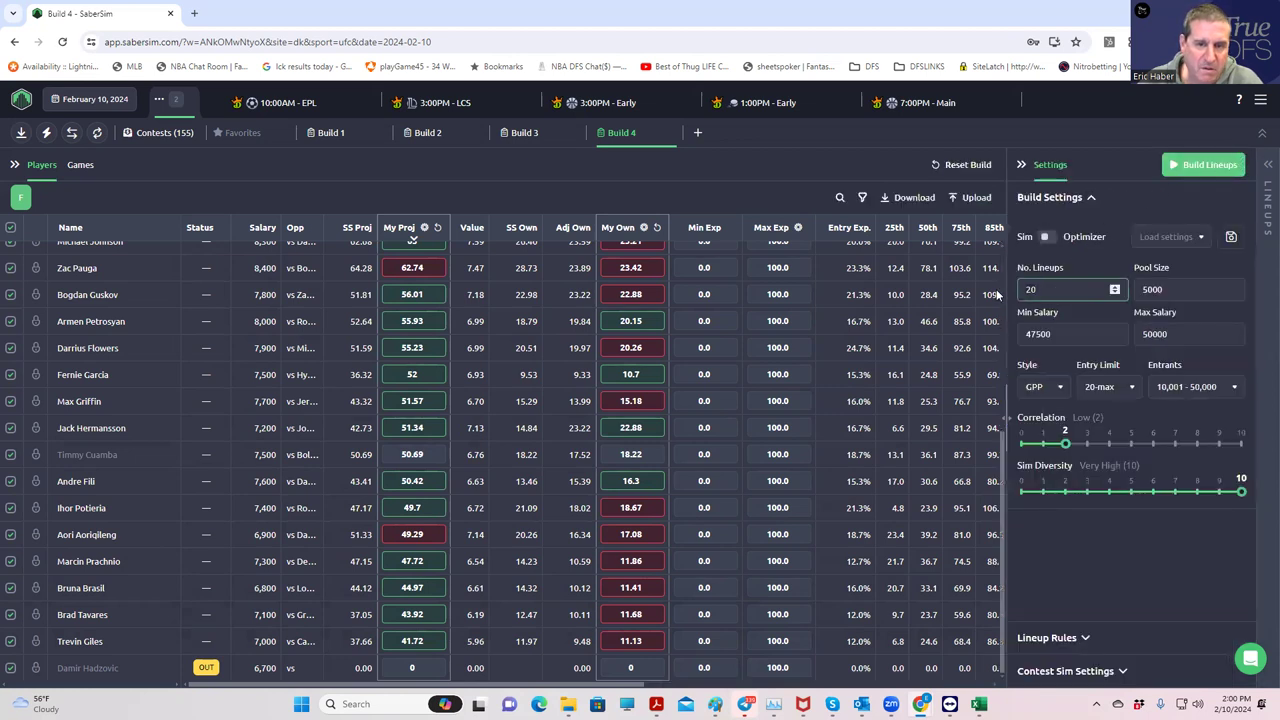
key("BackSpace")
key("BackSpace")
type("150")
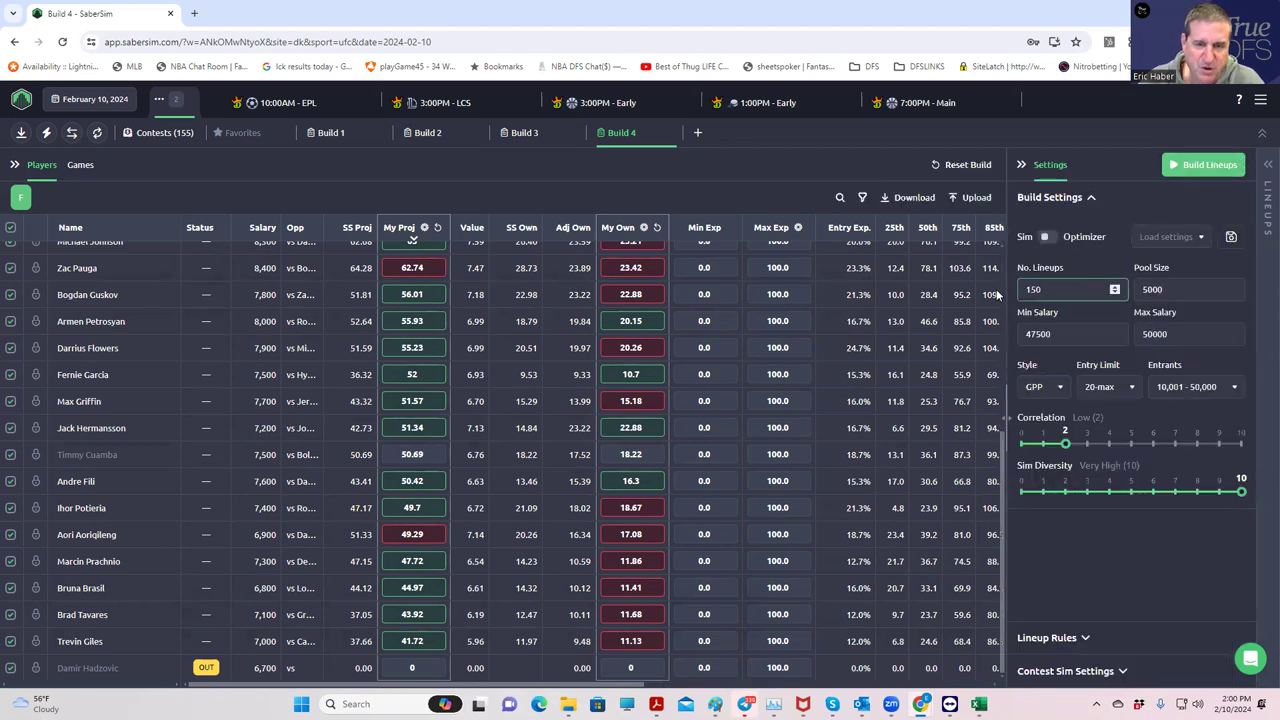
left_click(767, 187)
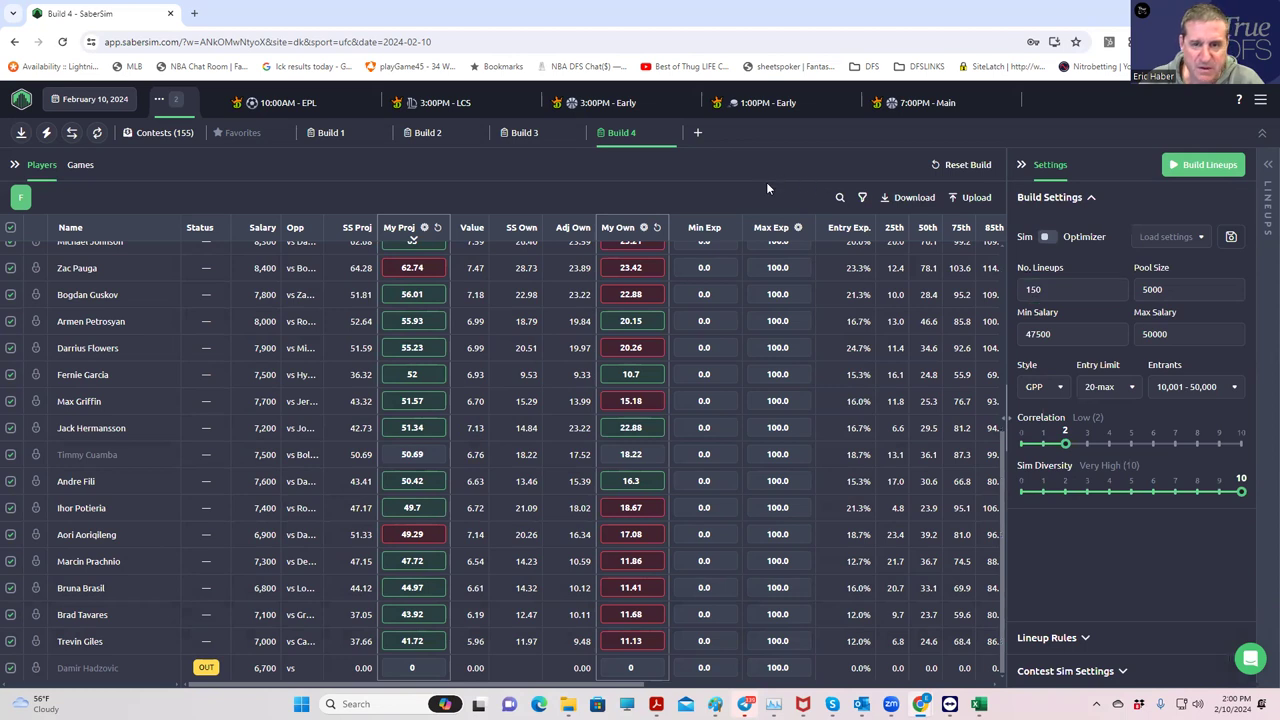
left_click(1208, 166)
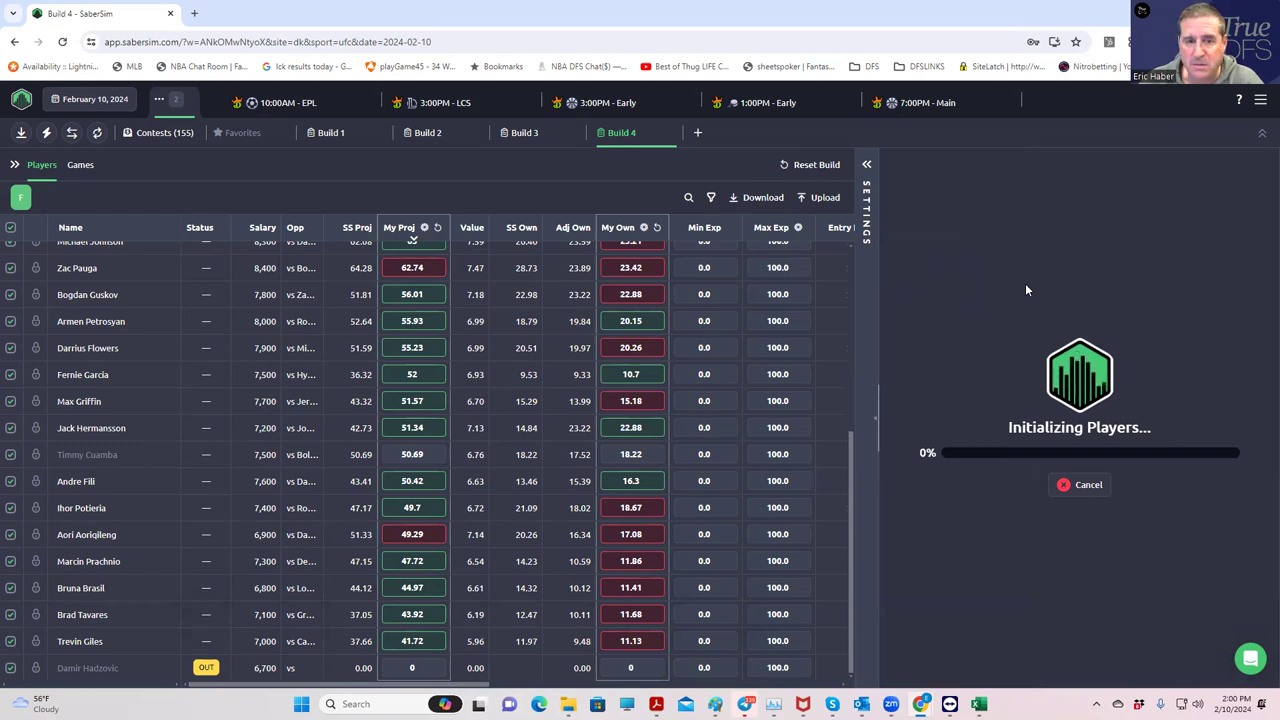
Expand the Settings panel next to the finished 150-lineup list.
left_click(866, 165)
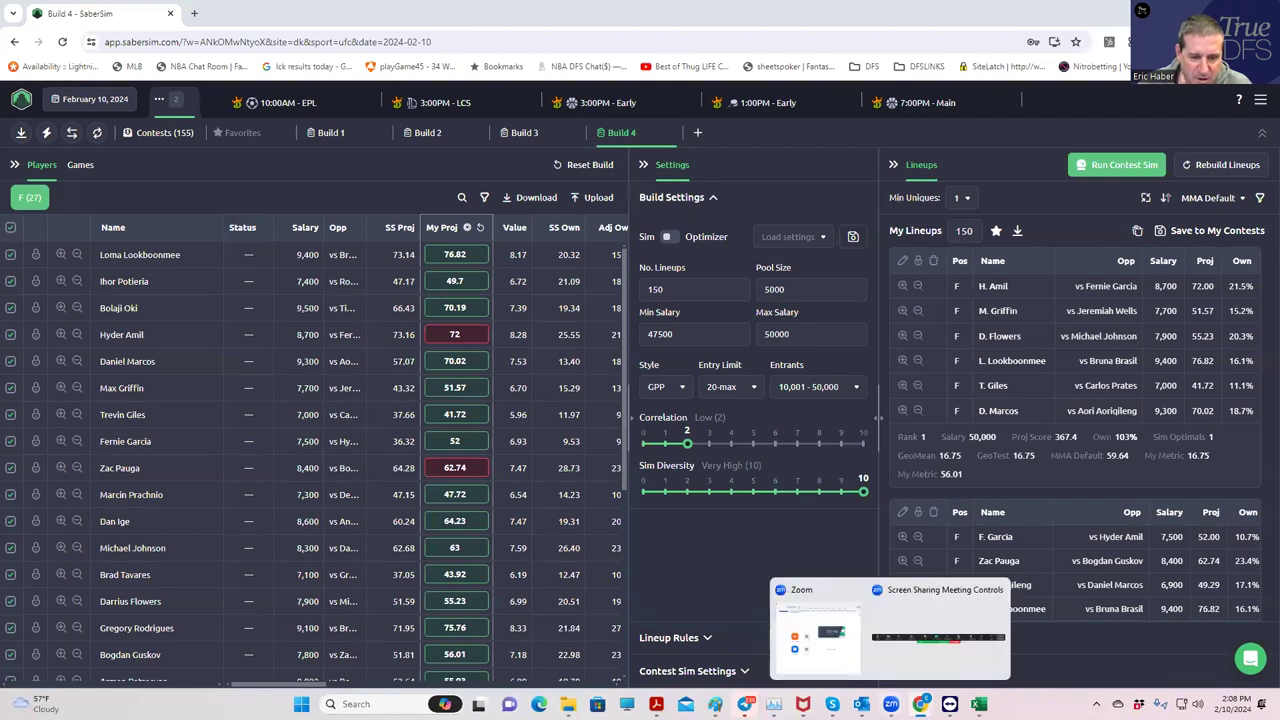
mouse_move(920, 704)
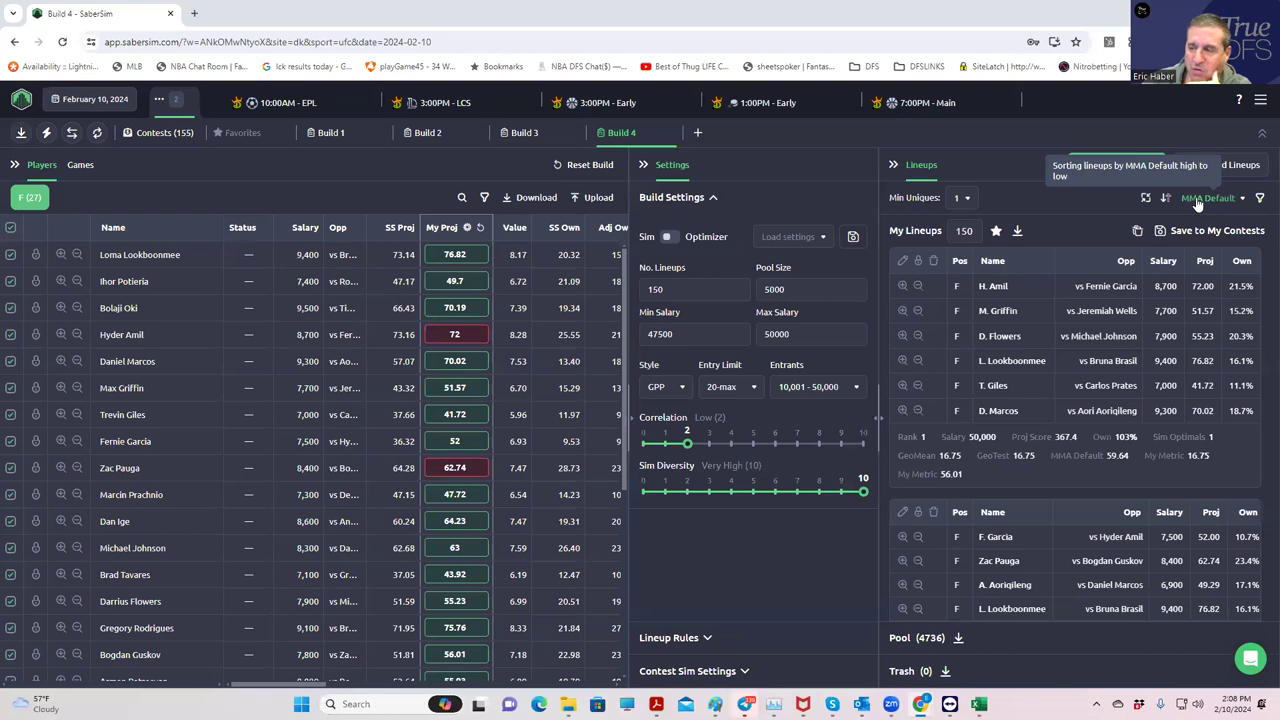
left_click(1198, 200)
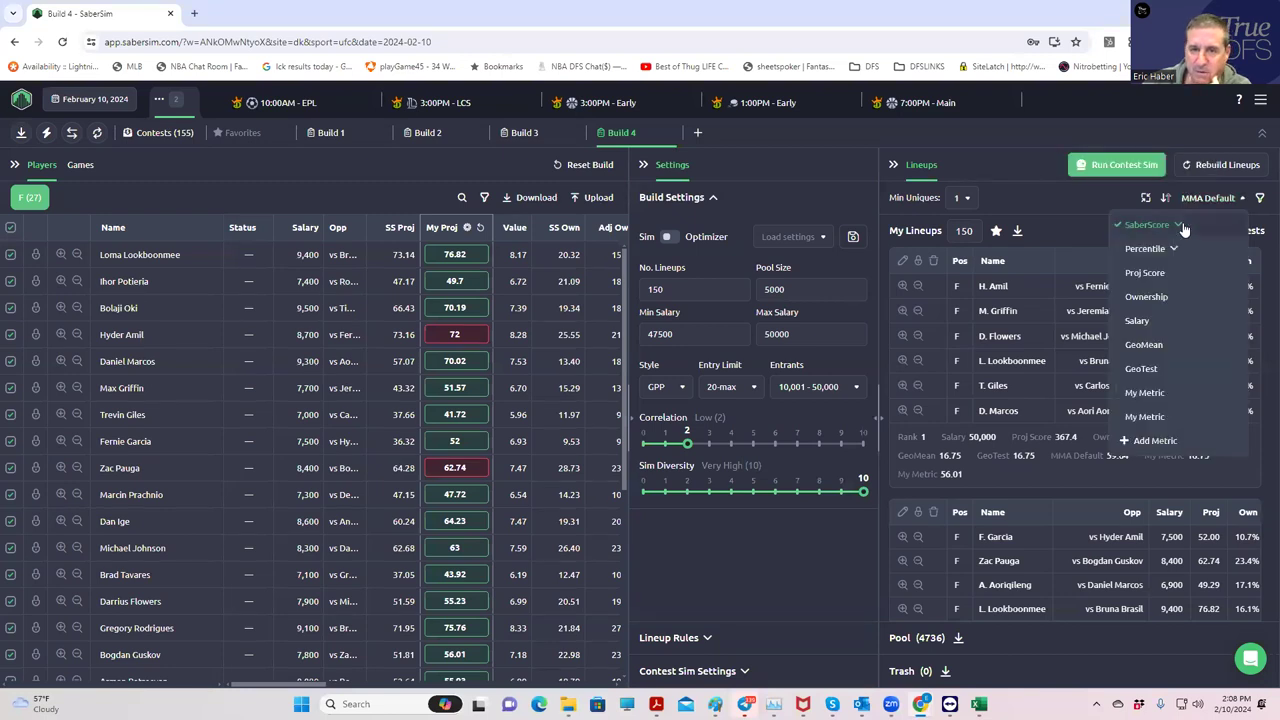
left_click(1180, 228)
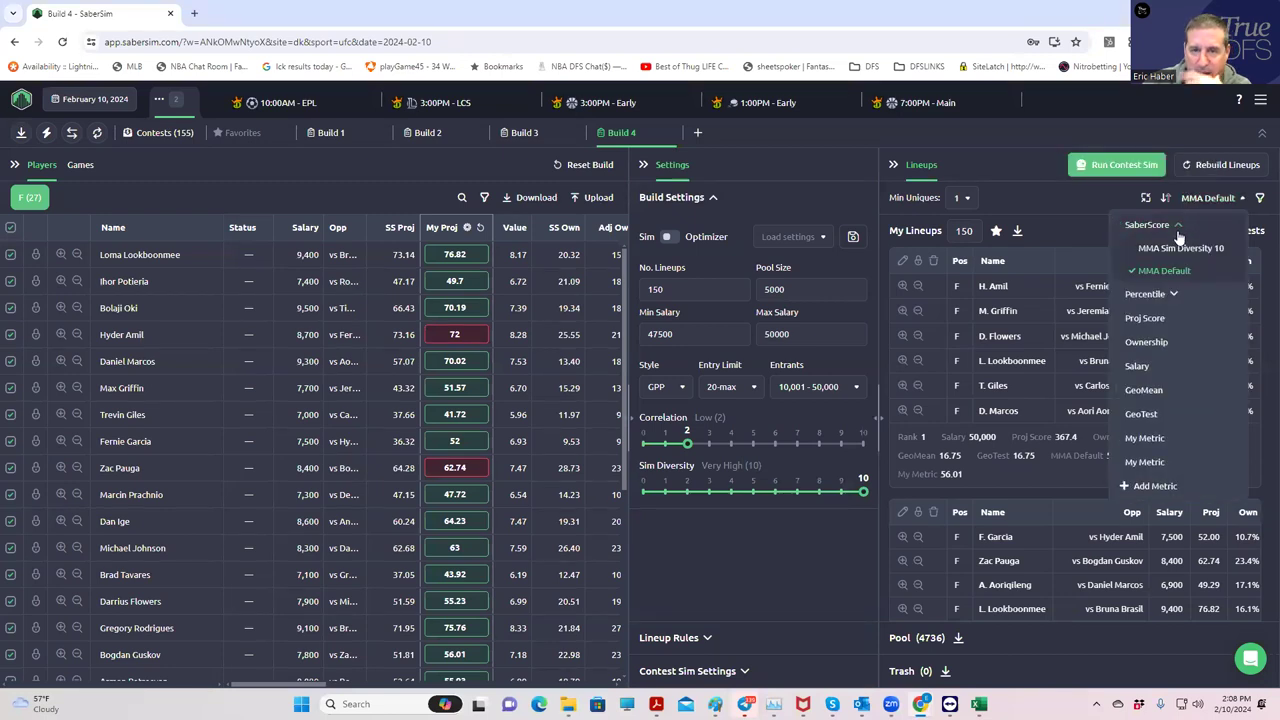
left_click(1237, 271)
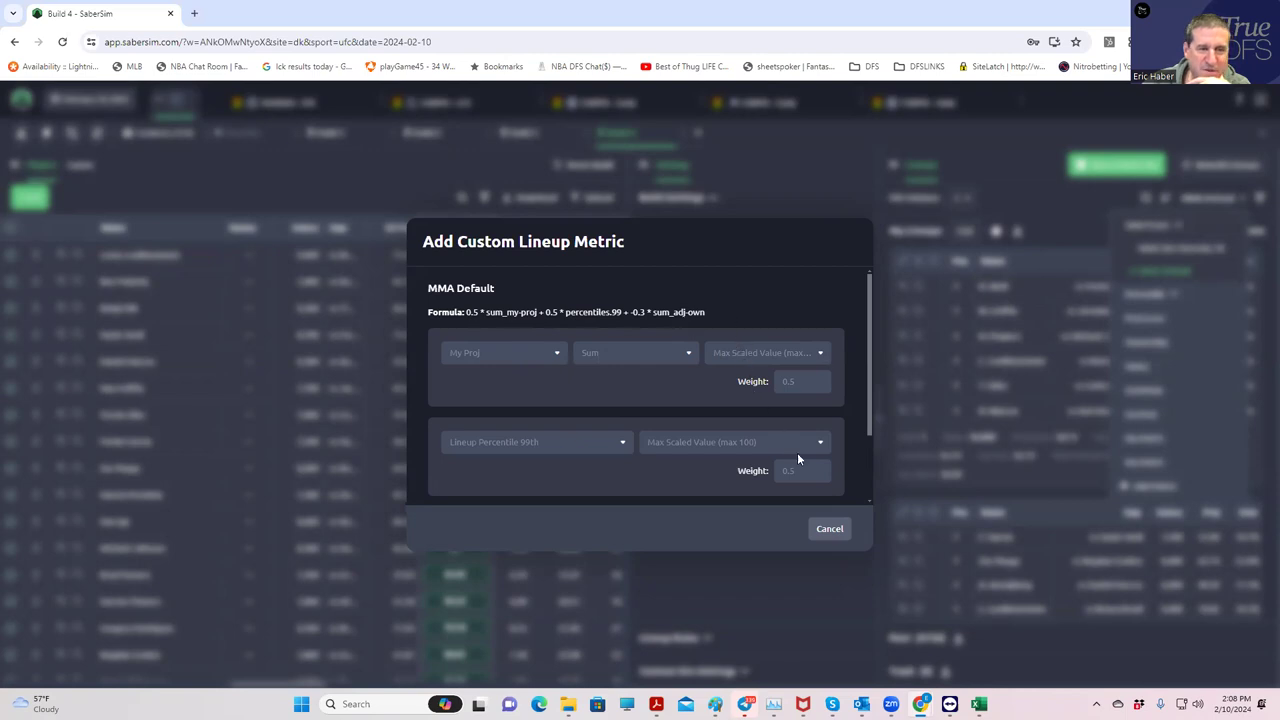
left_click(829, 529)
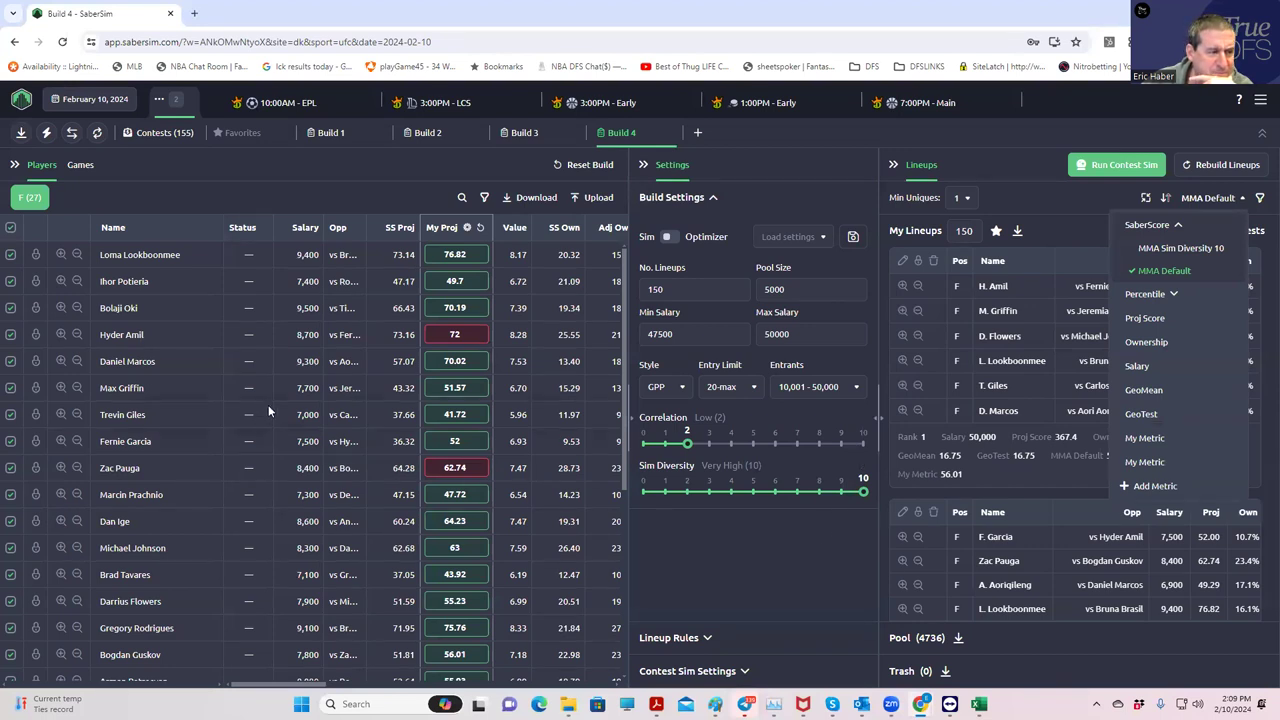
Trim My Lineups to 30, confirm Favorites shows 30, and return to Build 4.
mouse_move(453, 433)
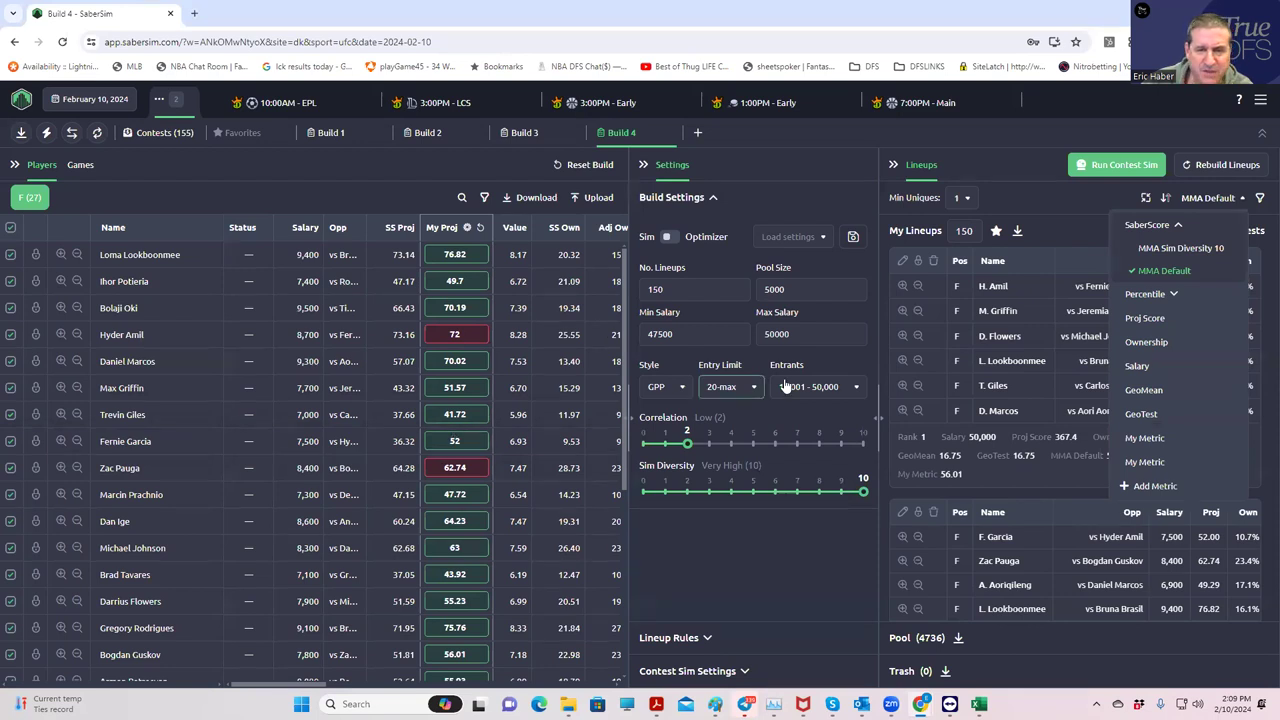
left_click(1048, 202)
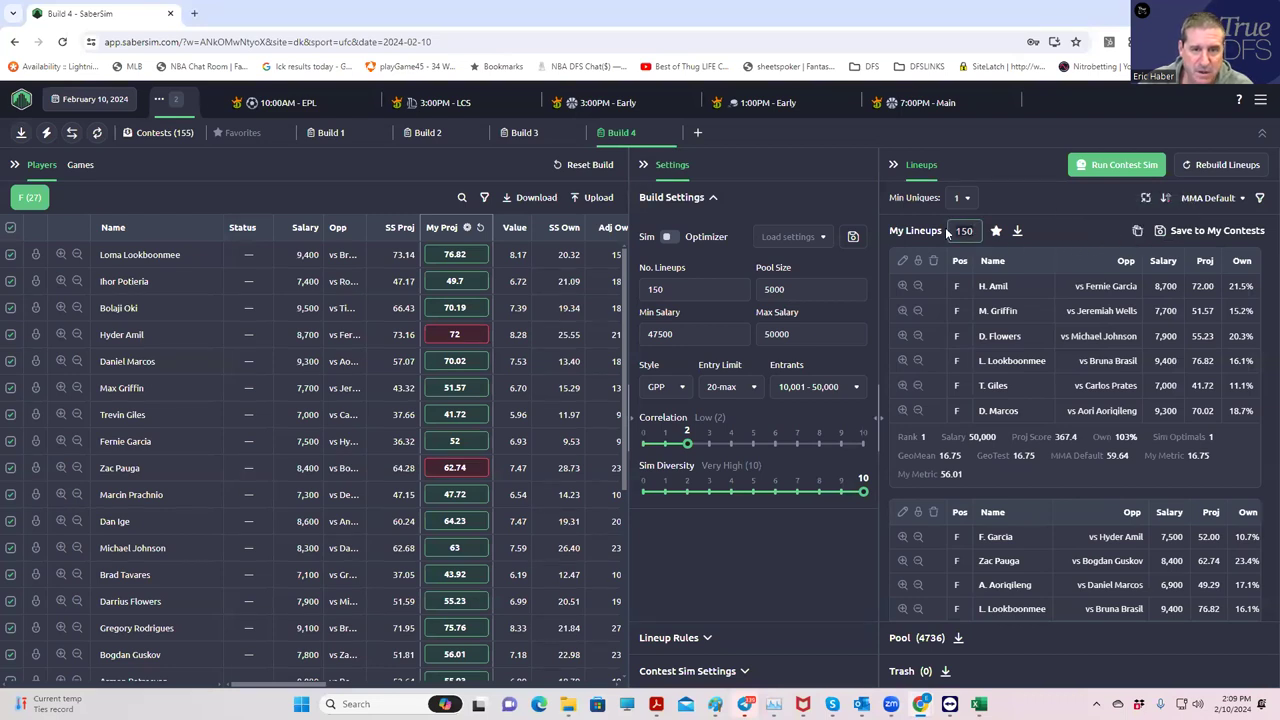
key("ctrl+a")
type("30")
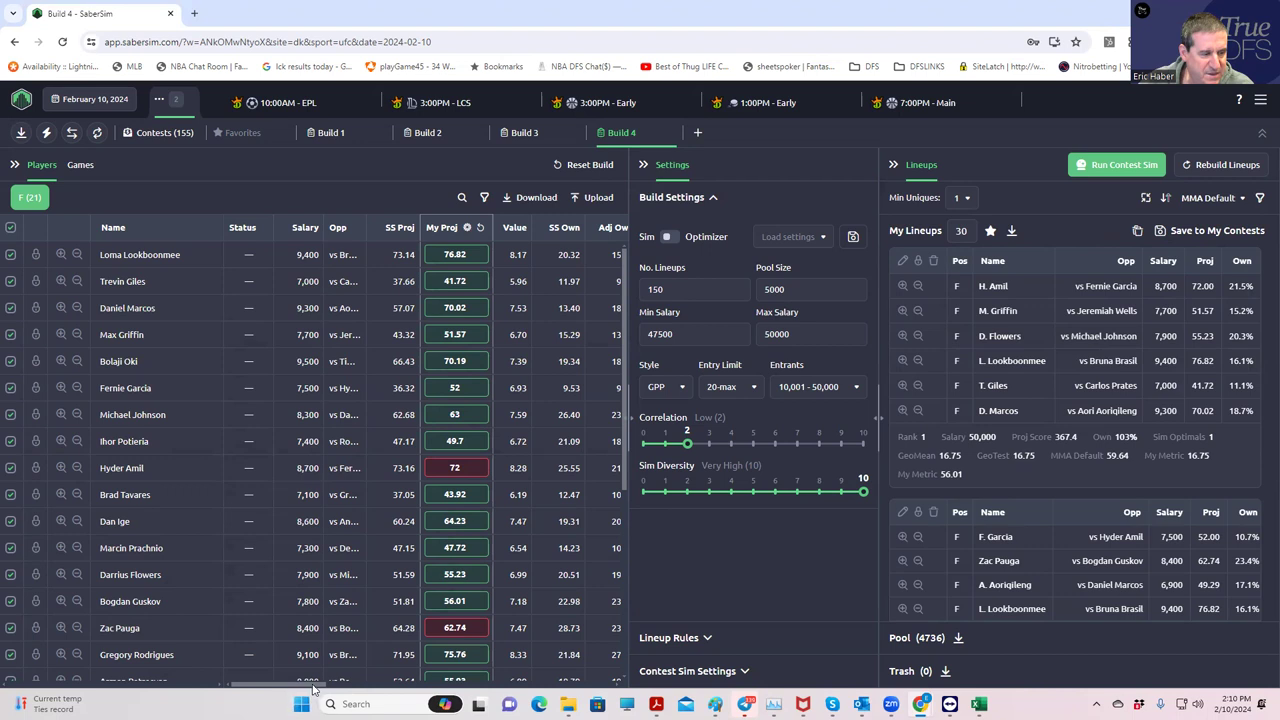
left_click_drag(310, 688, 235, 682)
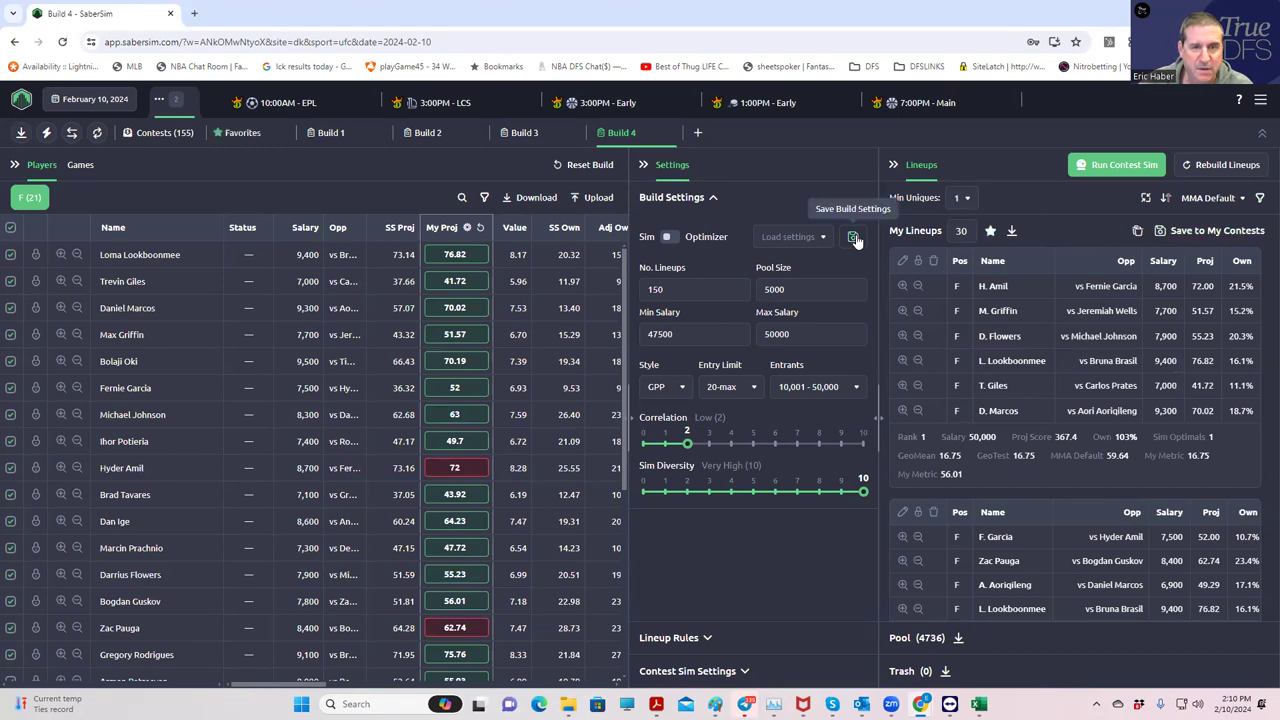
left_click(250, 135)
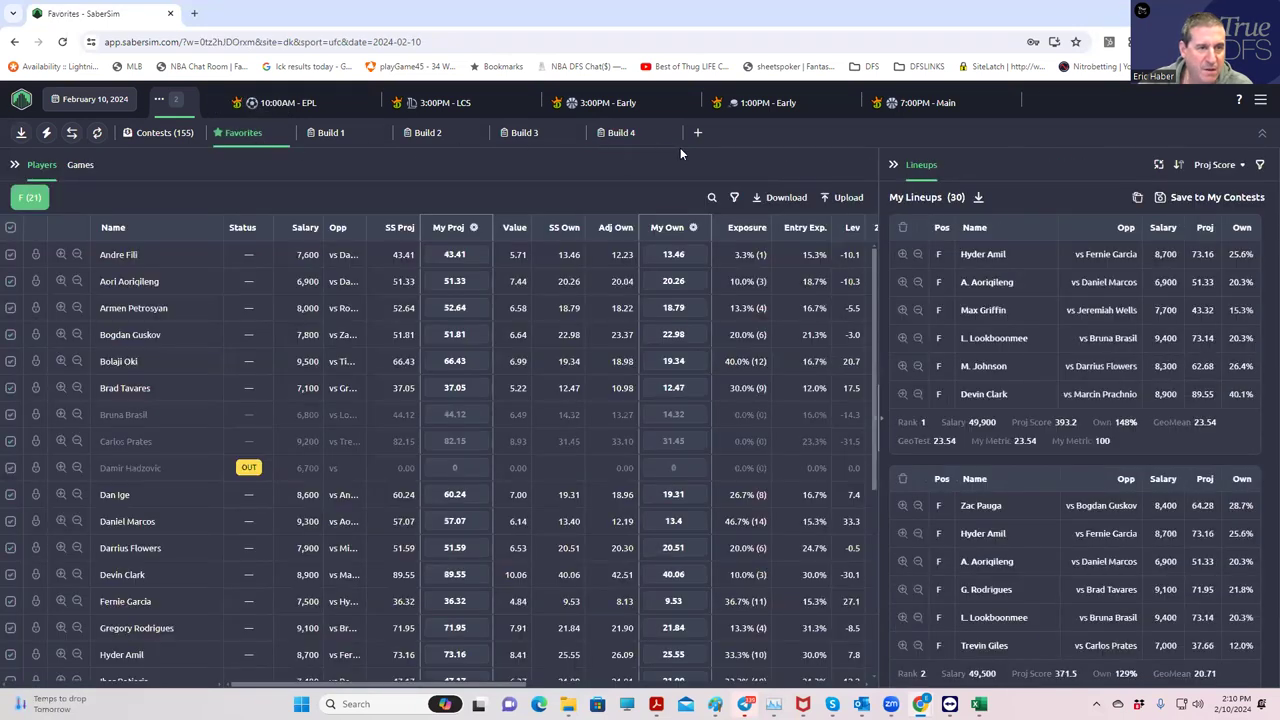
left_click(614, 138)
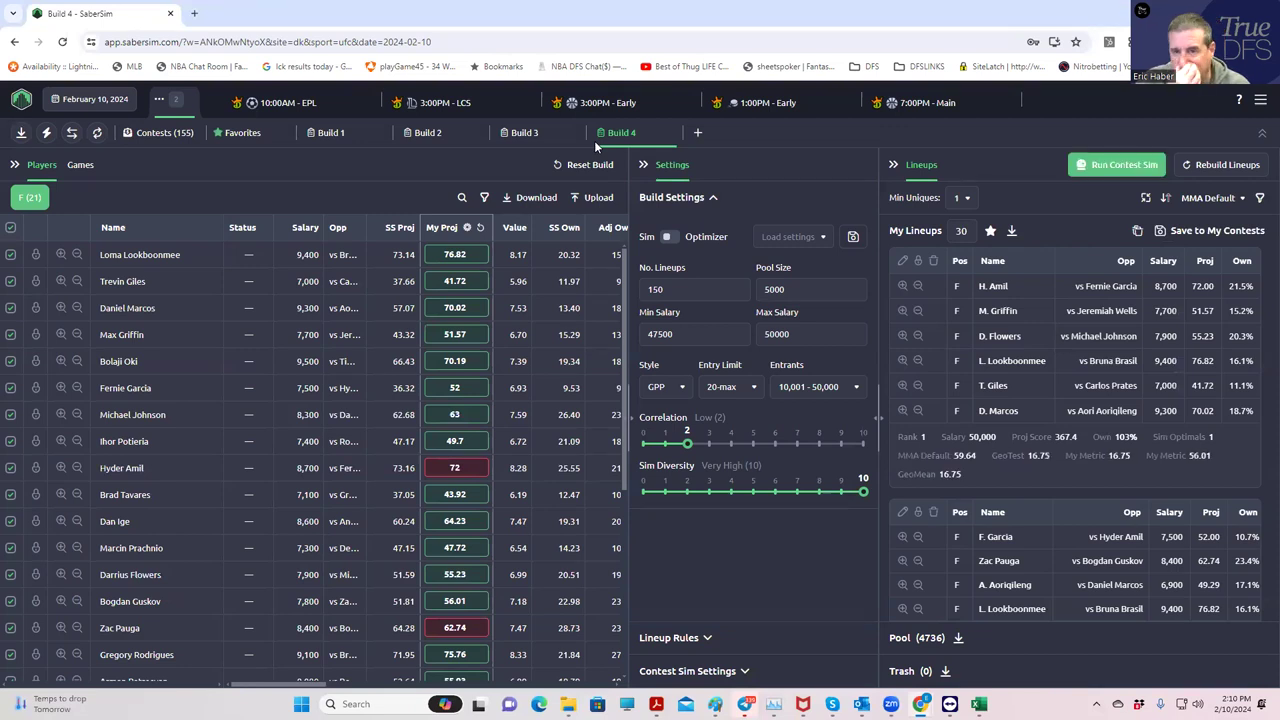
Switch the lineup ranking metric to MMA Sim Diversity 10 under SaberScore.
left_click(1192, 199)
left_click(1183, 248)
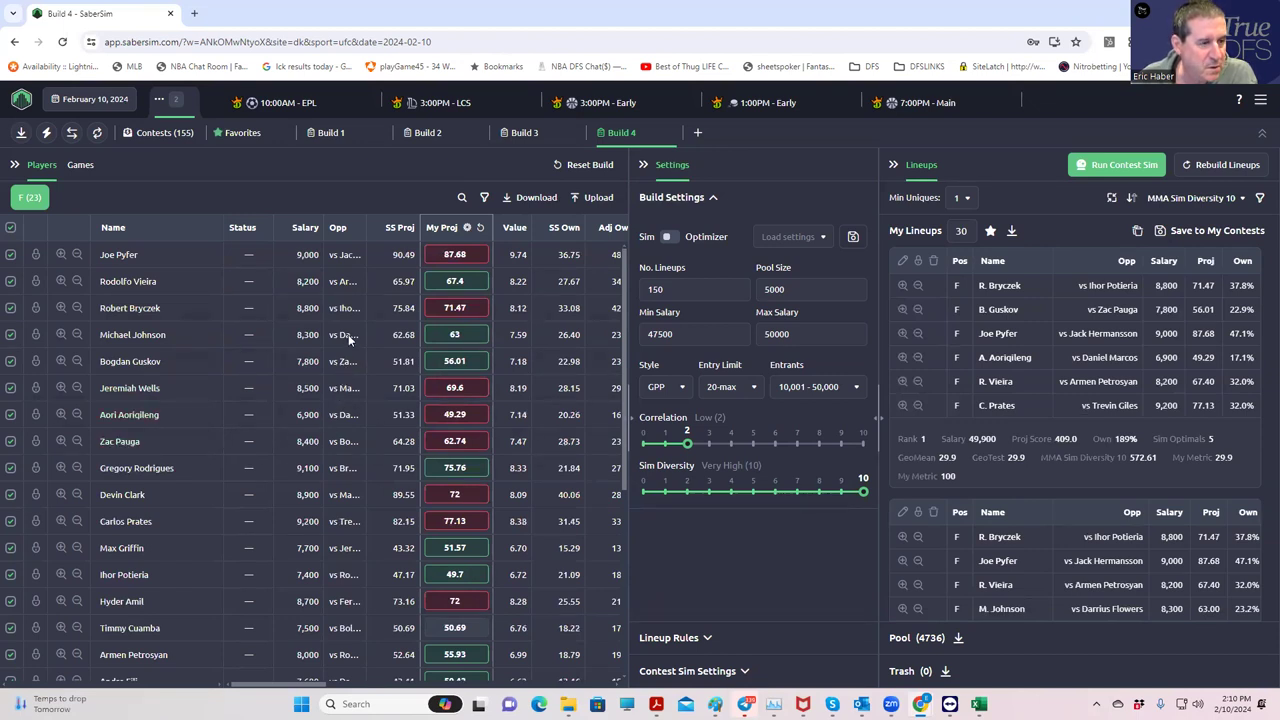
scroll(297, 470, "down", 2)
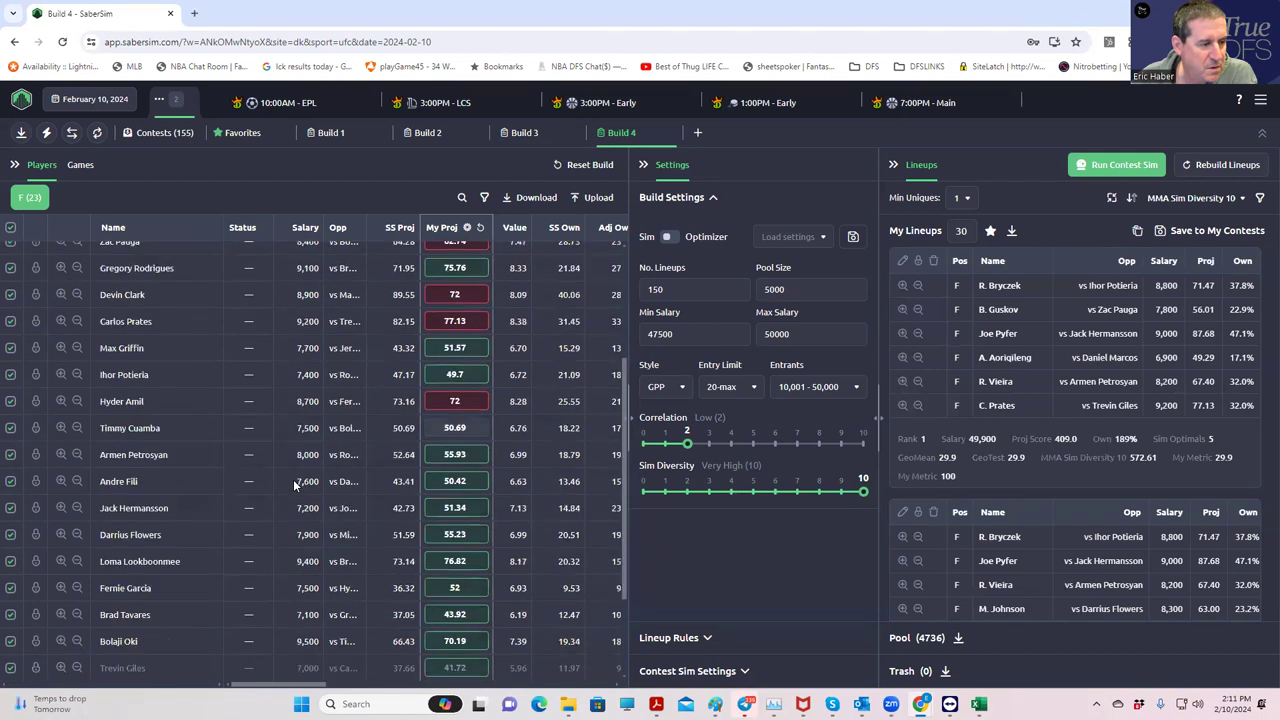
scroll(294, 480, "up", 3)
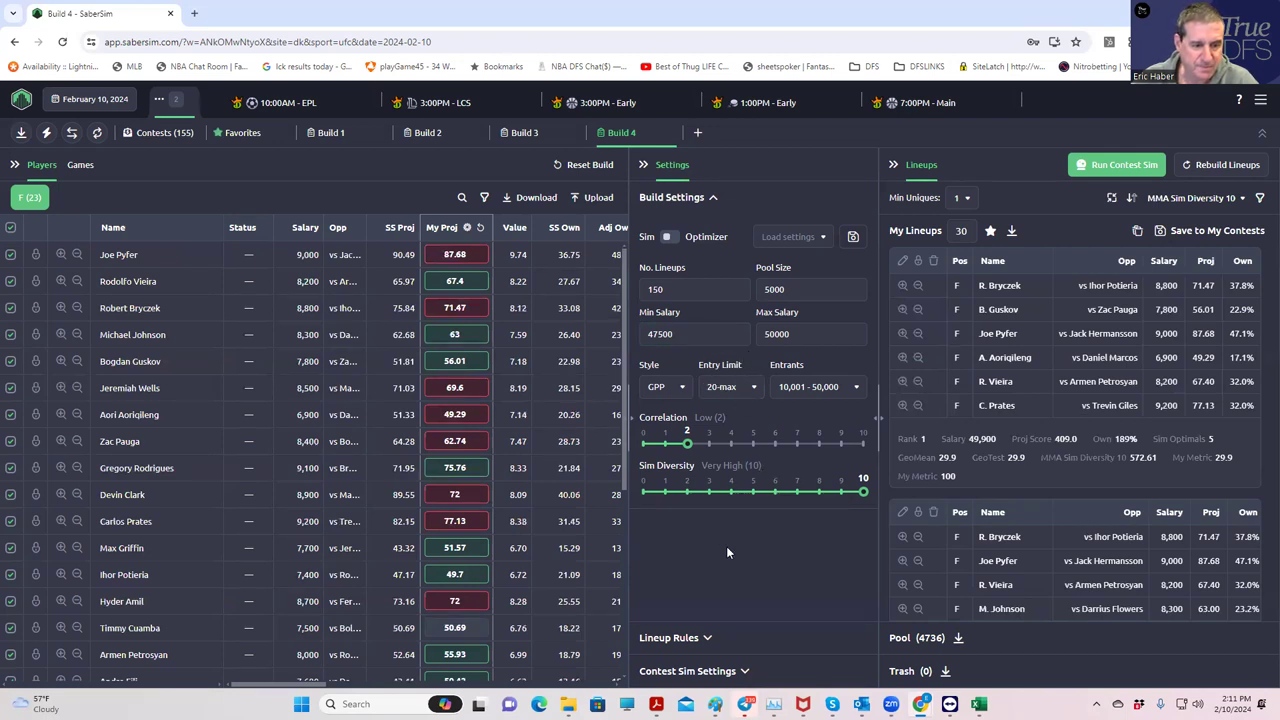
Edit the UFC $350K Throwdown sim and open GeoMean.xlsx via a Dropbox search for 'geo'.
left_click(745, 672)
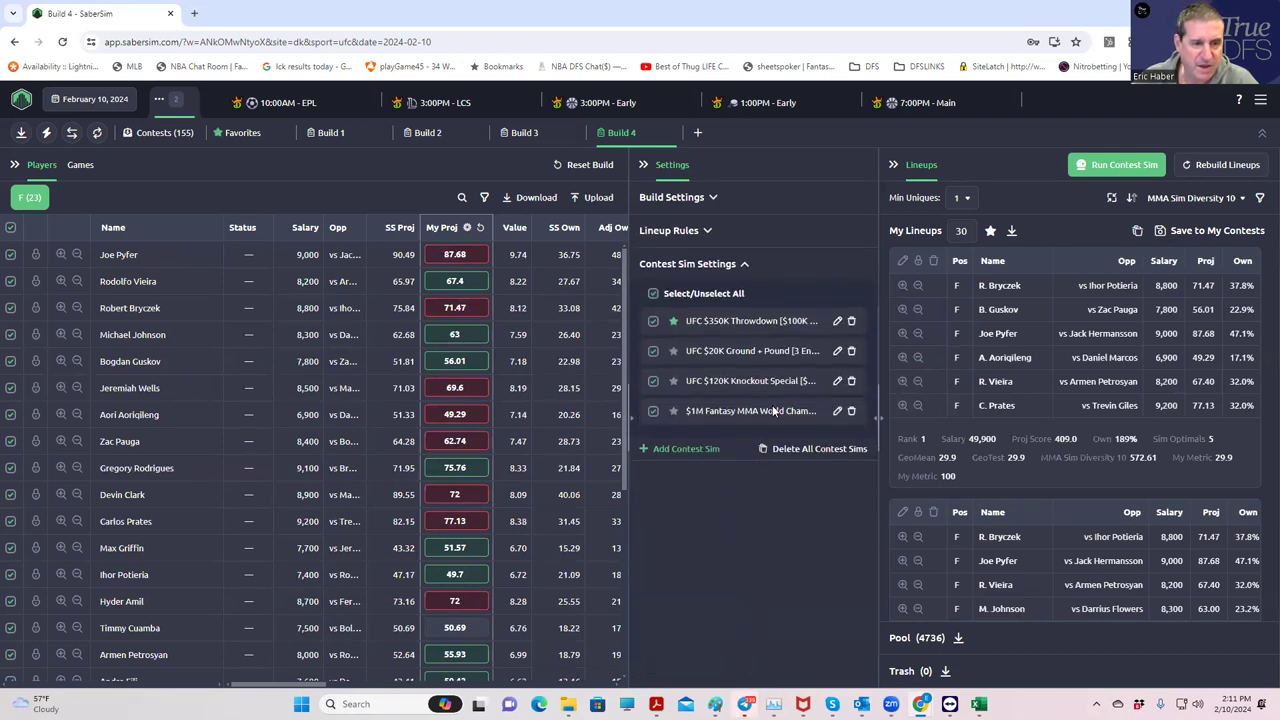
left_click(837, 322)
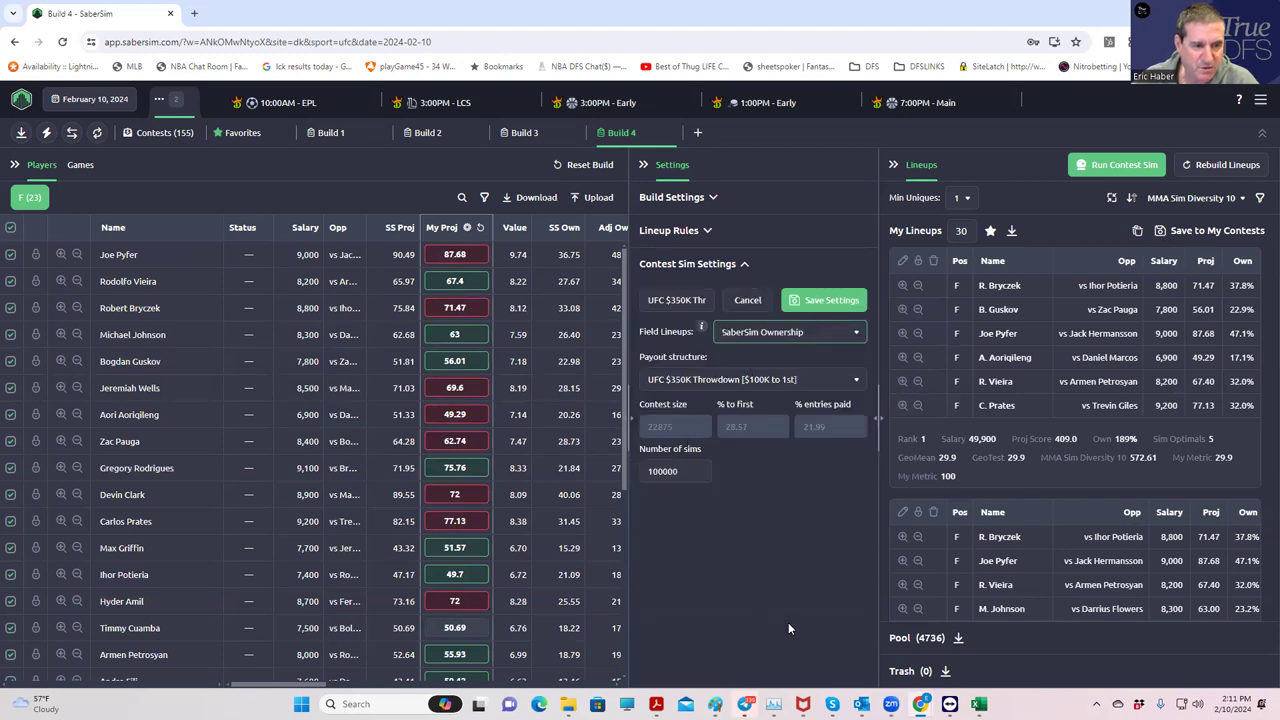
left_click(1139, 704)
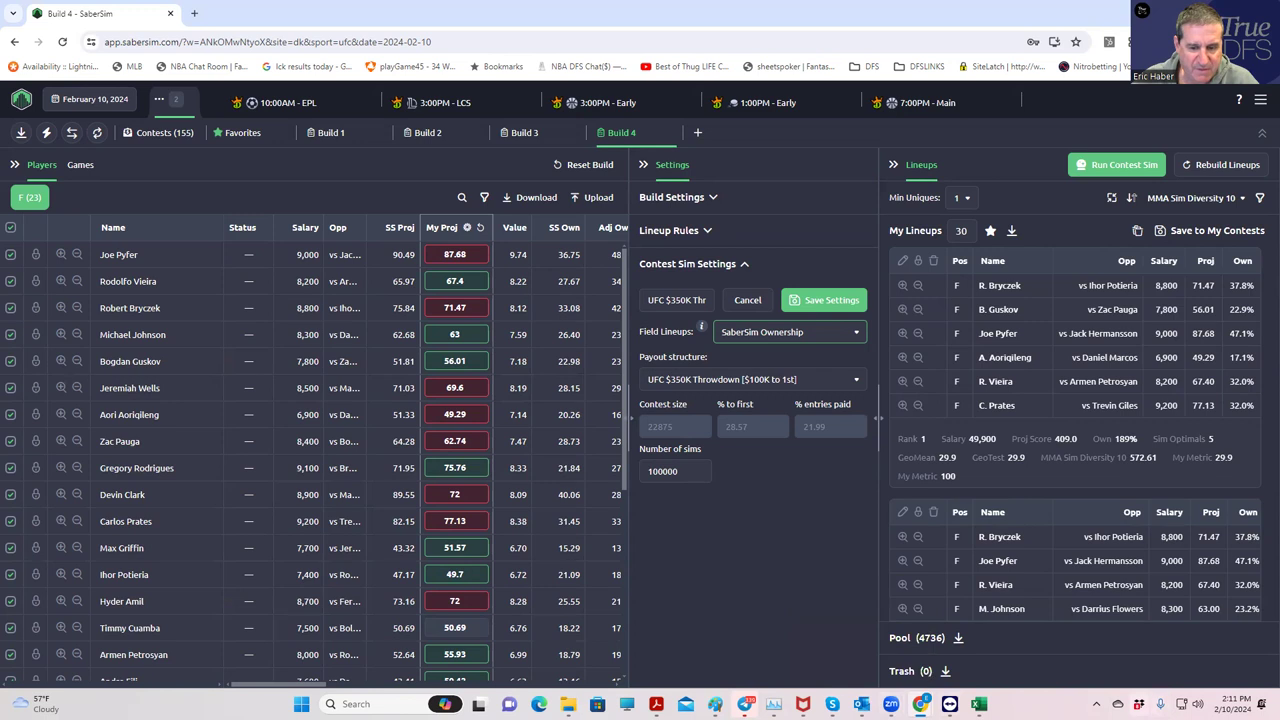
left_click(1141, 308)
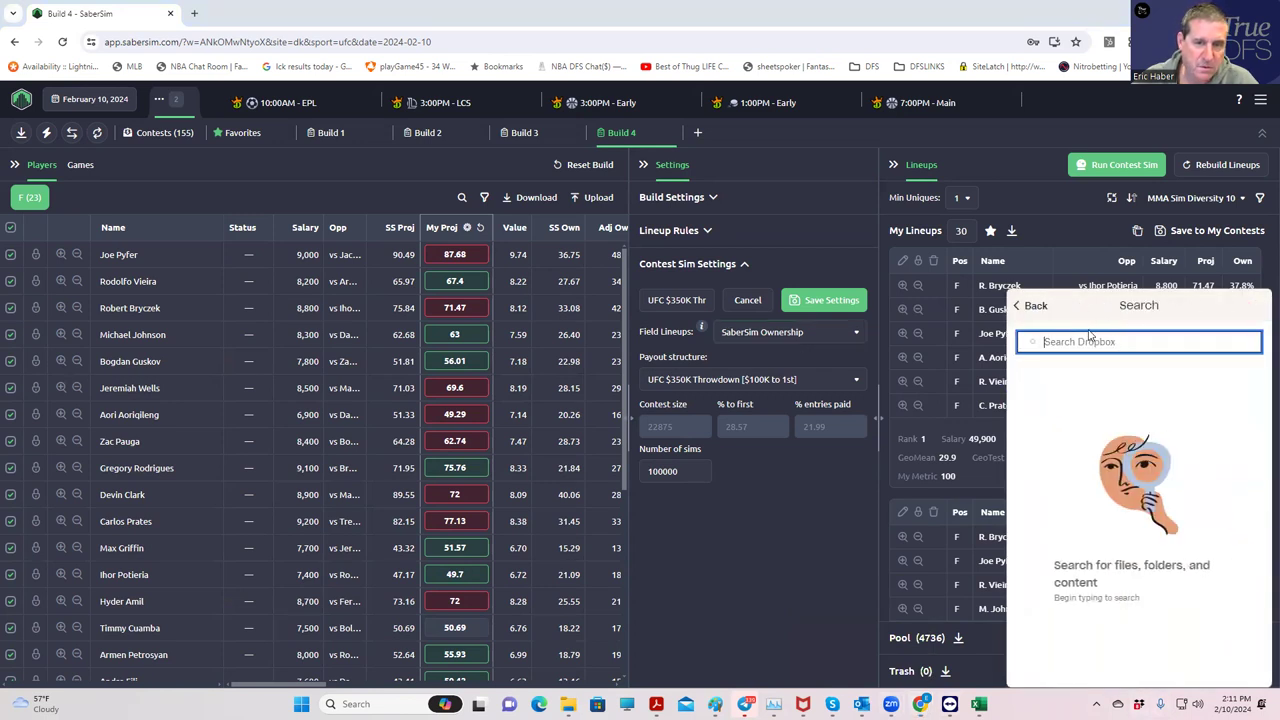
type("geo")
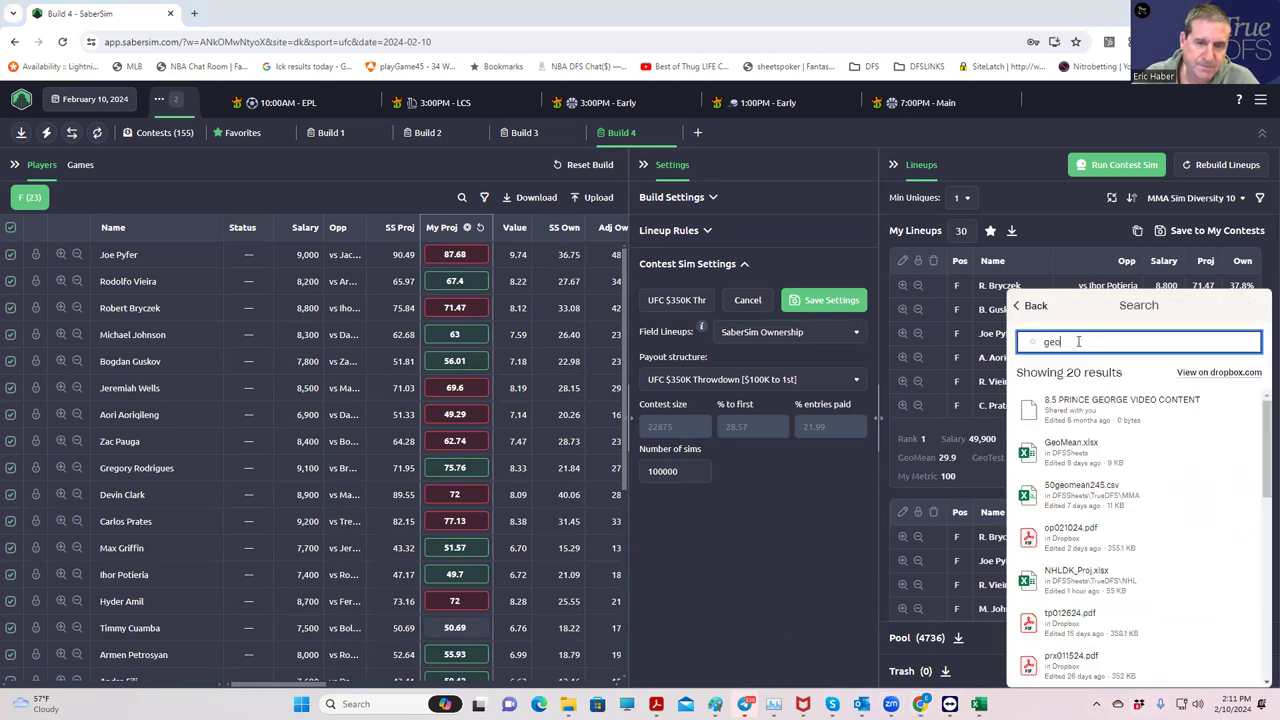
left_click(1072, 441)
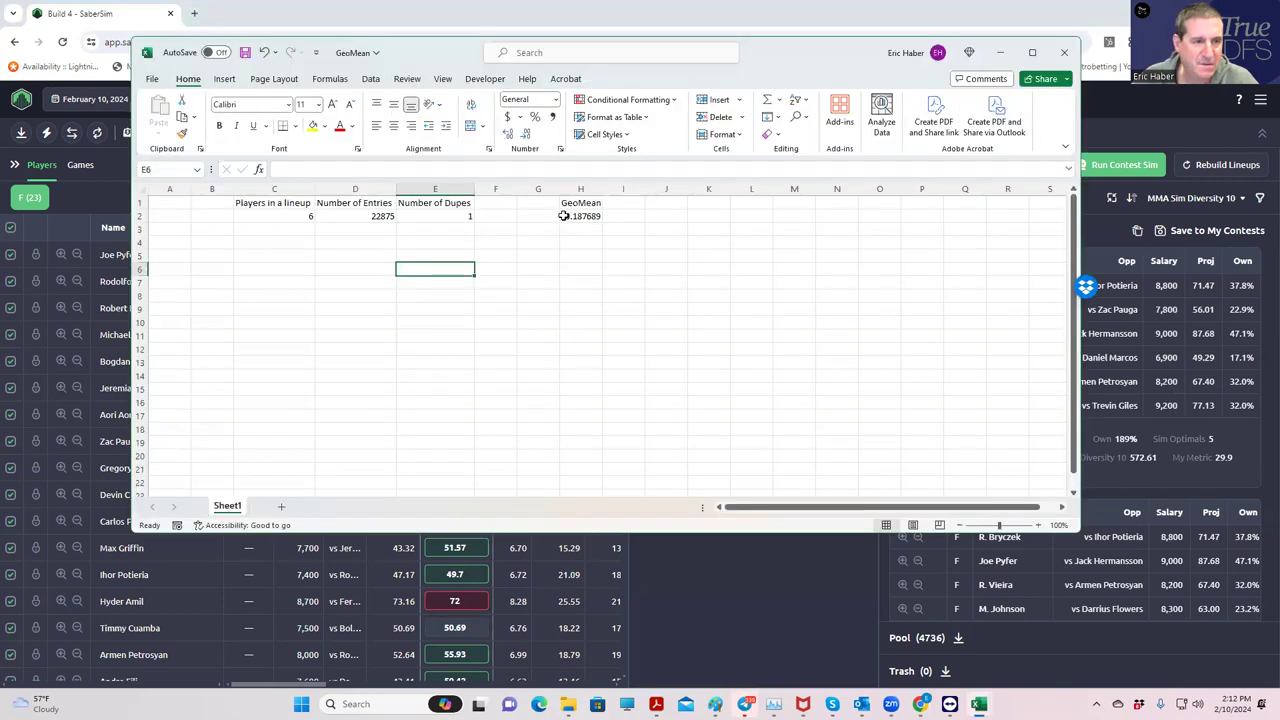
Inspect the GeoMean formula and select the Number of Dupes cell.
left_click(565, 216)
left_click(585, 236)
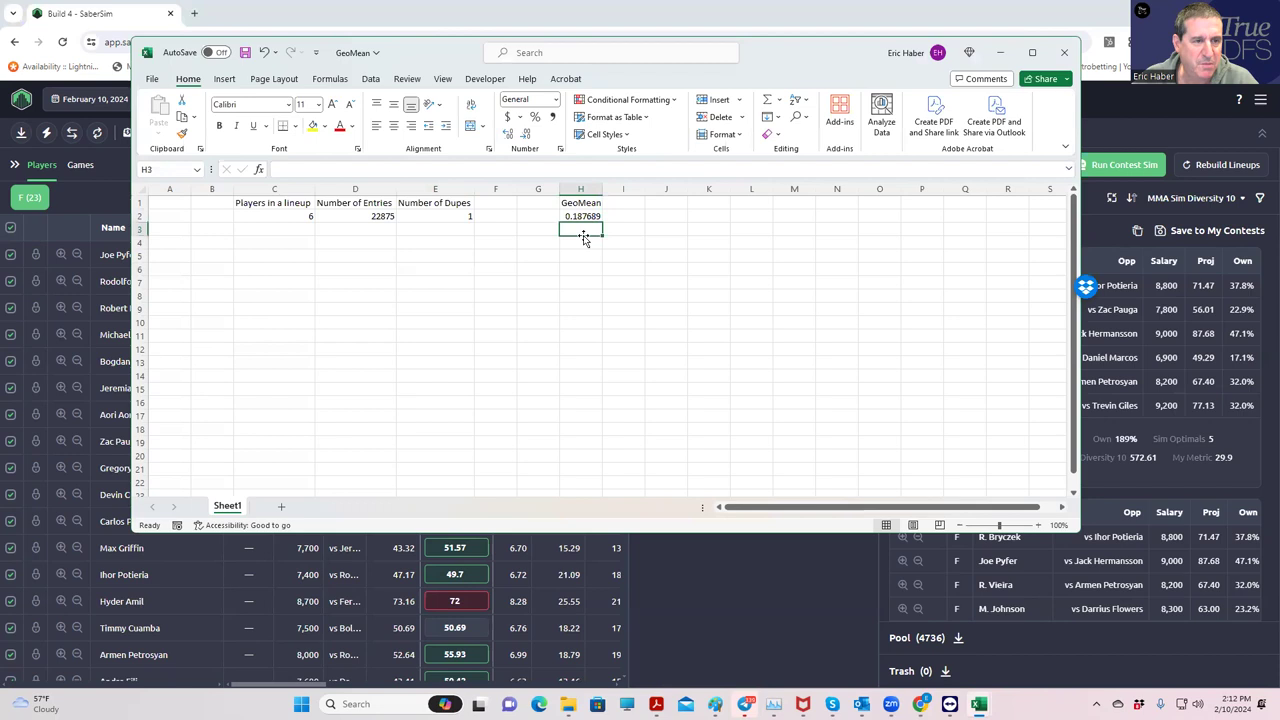
left_click(460, 218)
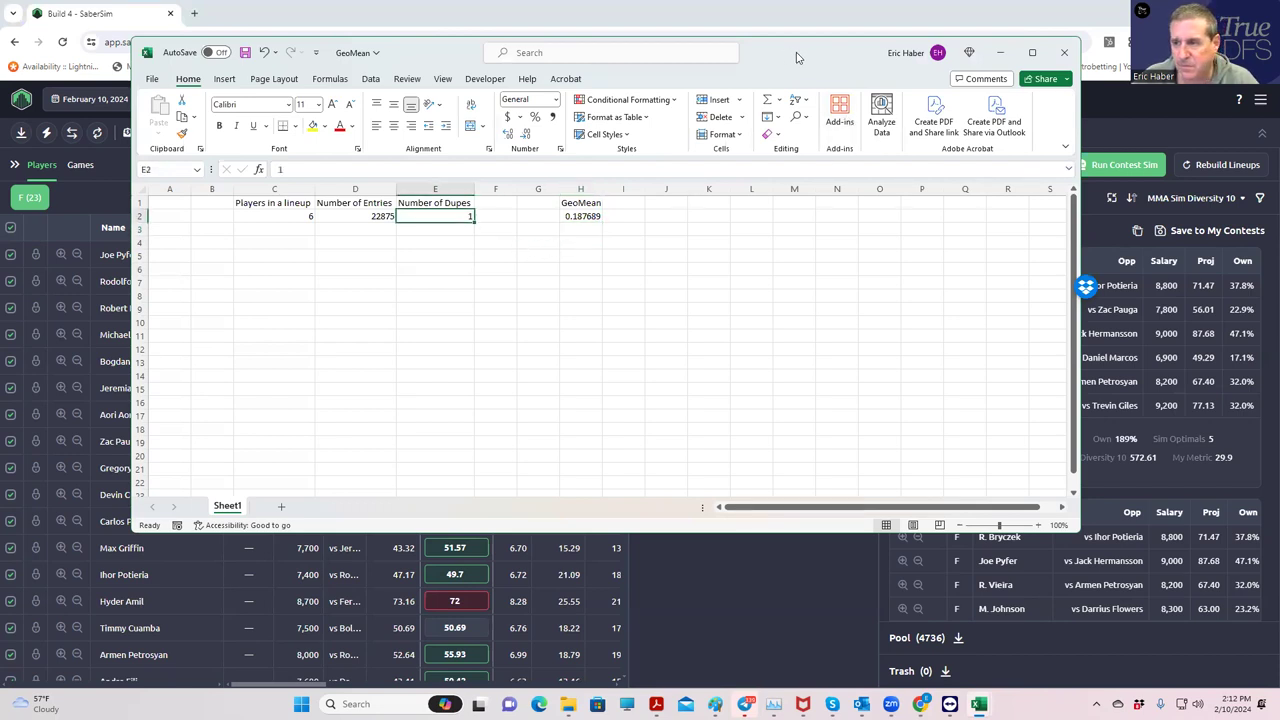
key("alt+Tab")
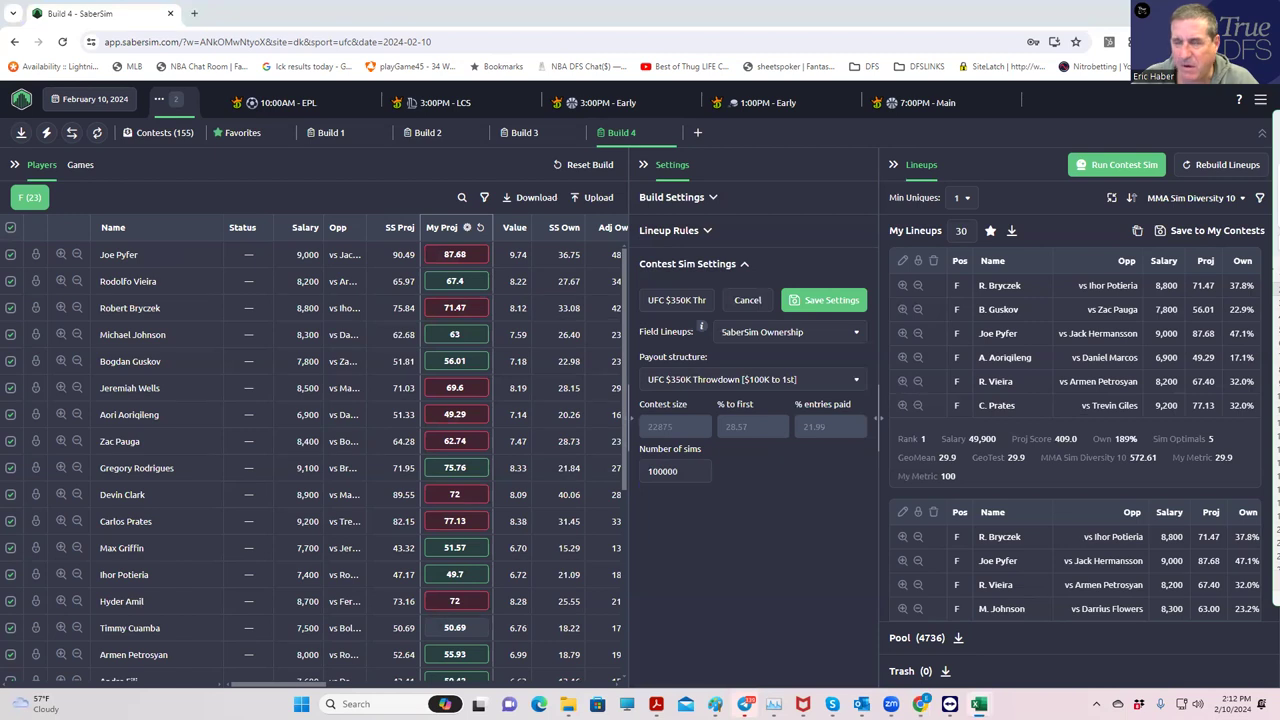
key("alt+Tab")
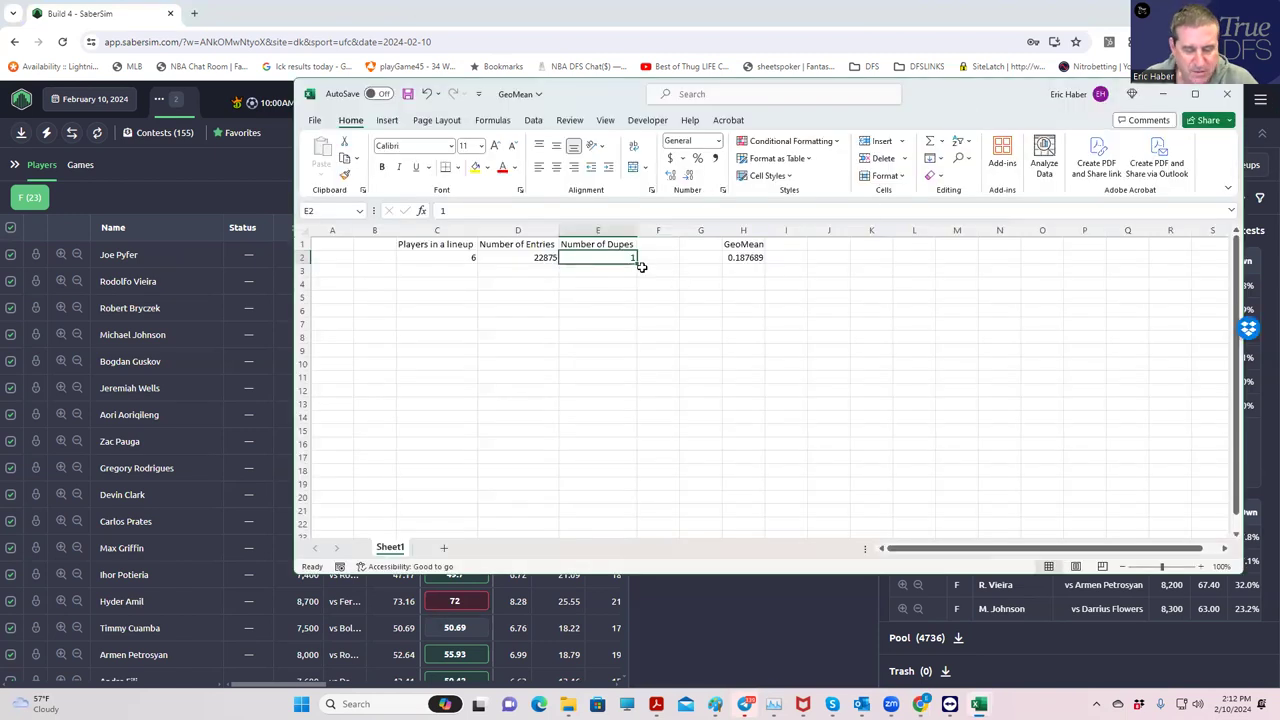
Enter 5 dupes so GeoMean recalculates to 0.245434, then minimize Excel.
type("5")
left_click(658, 308)
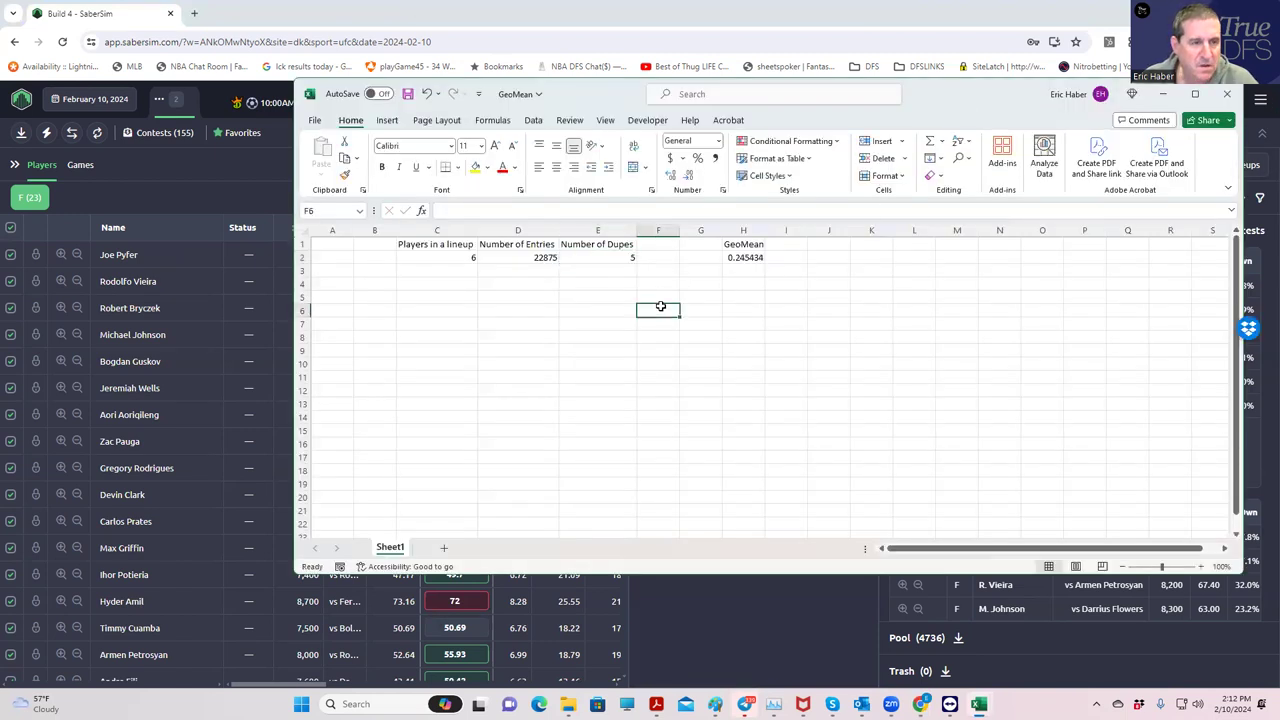
left_click(604, 257)
left_click(740, 257)
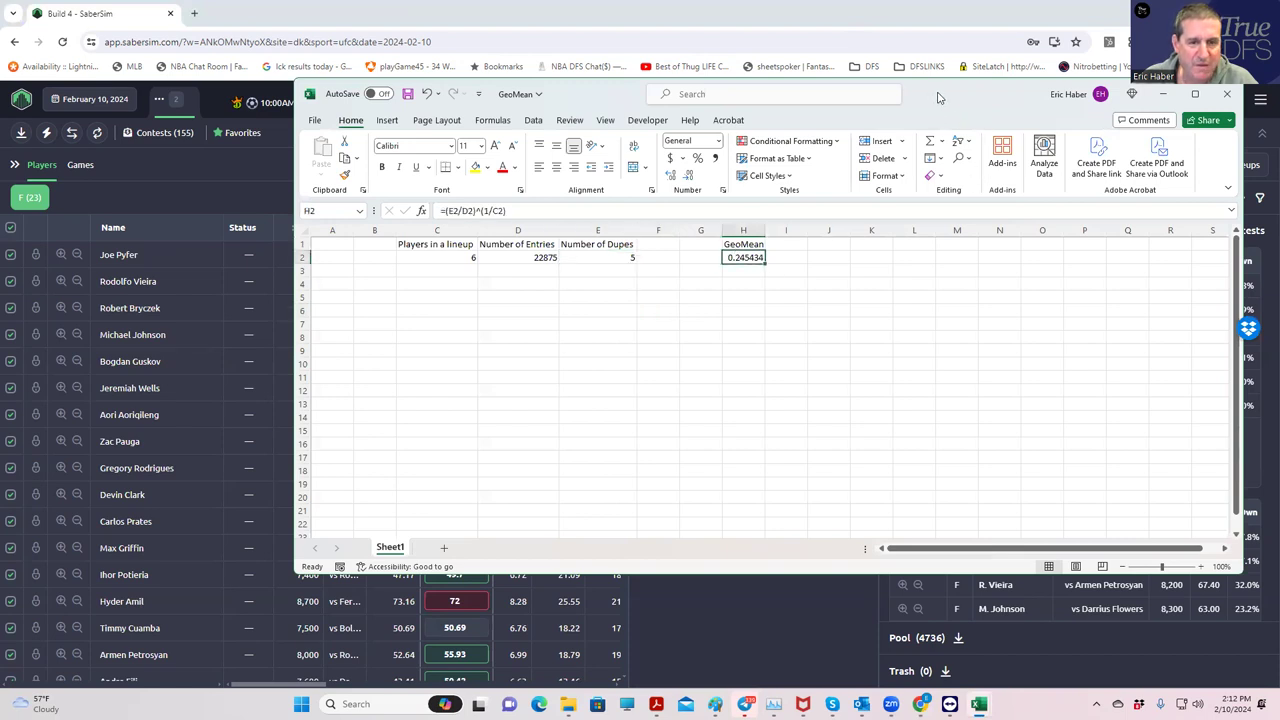
left_click(1163, 93)
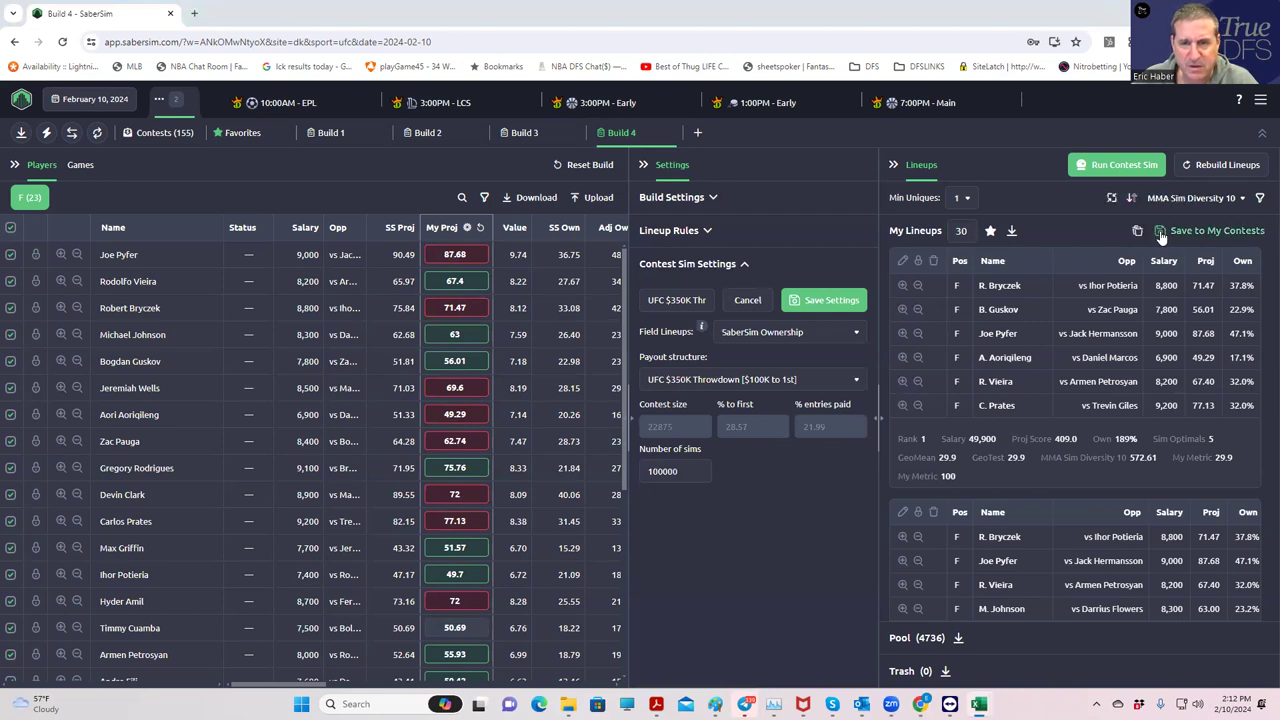
Add a filter keeping only lineups with GeoMean less than 24.5, leaving 3941 in the pool.
left_click(1259, 199)
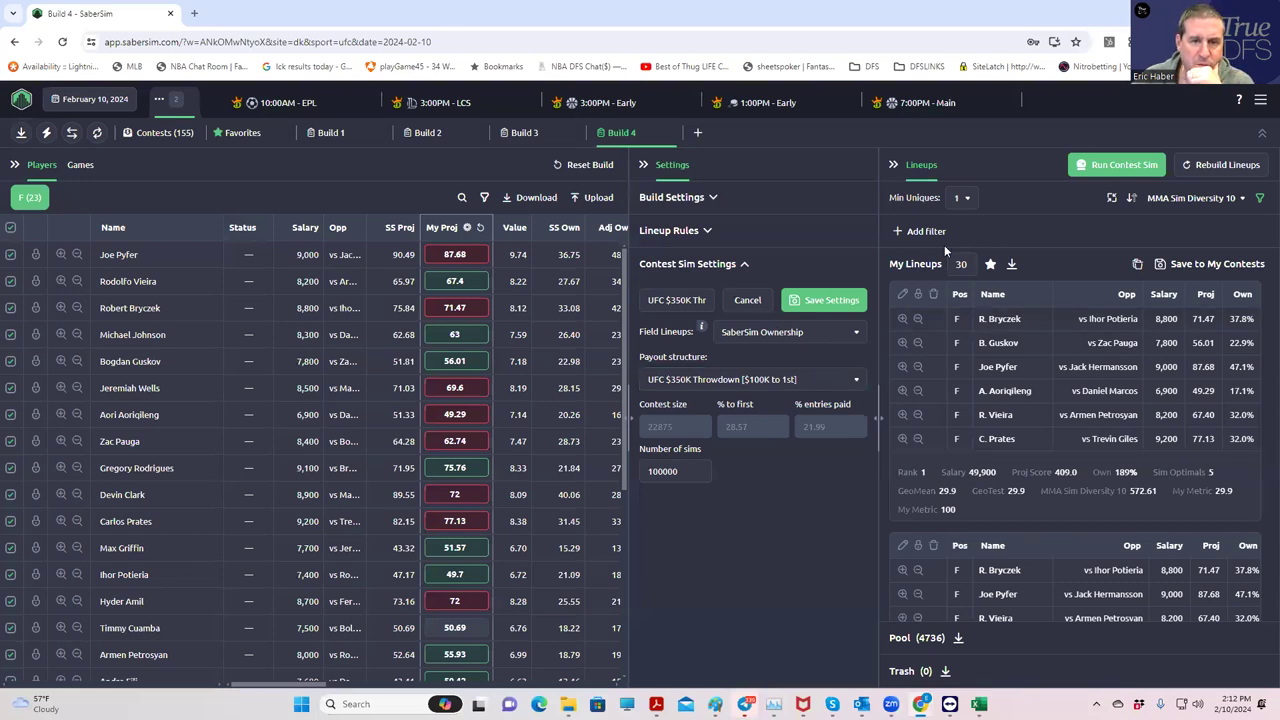
left_click(902, 232)
left_click(518, 369)
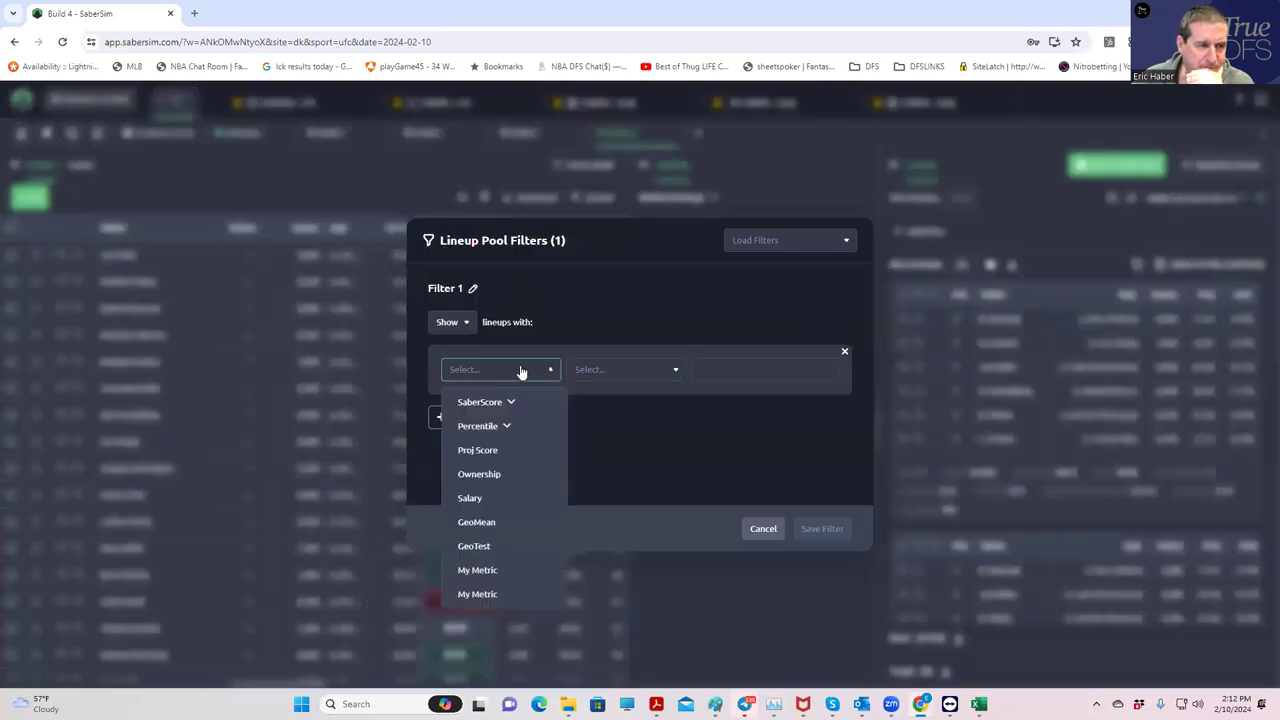
left_click(477, 522)
left_click(618, 372)
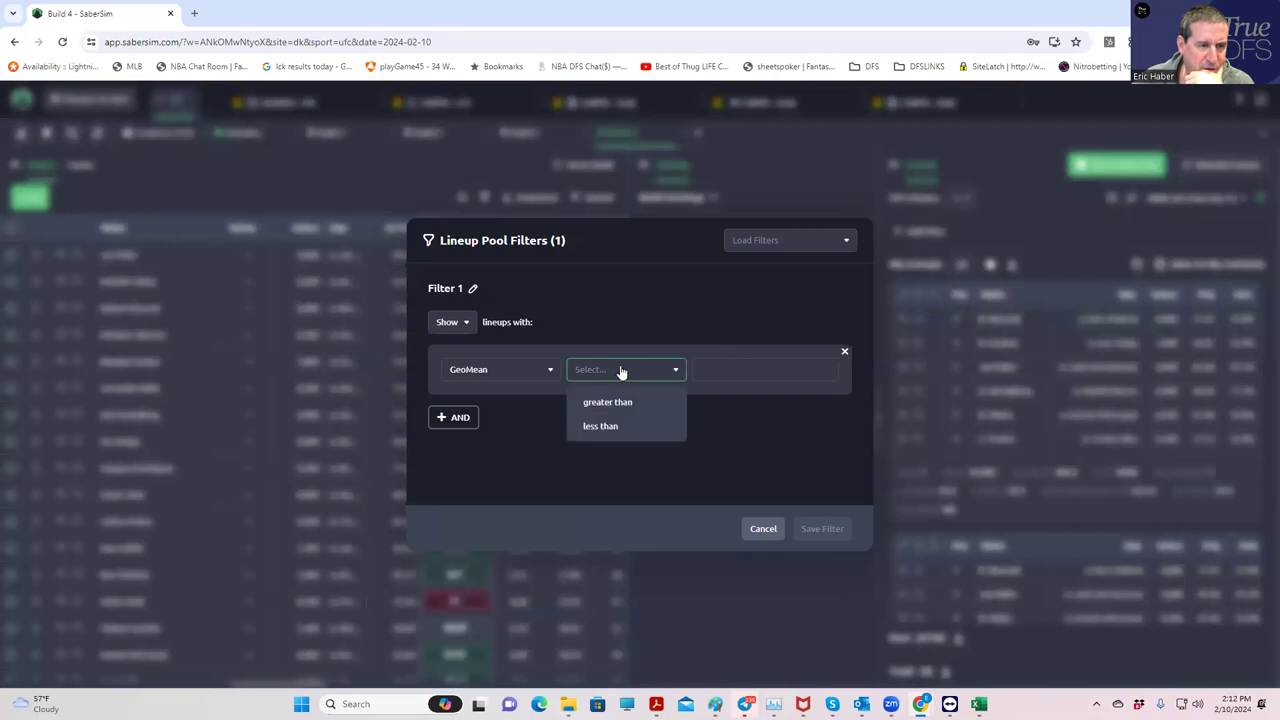
left_click(608, 425)
left_click(743, 369)
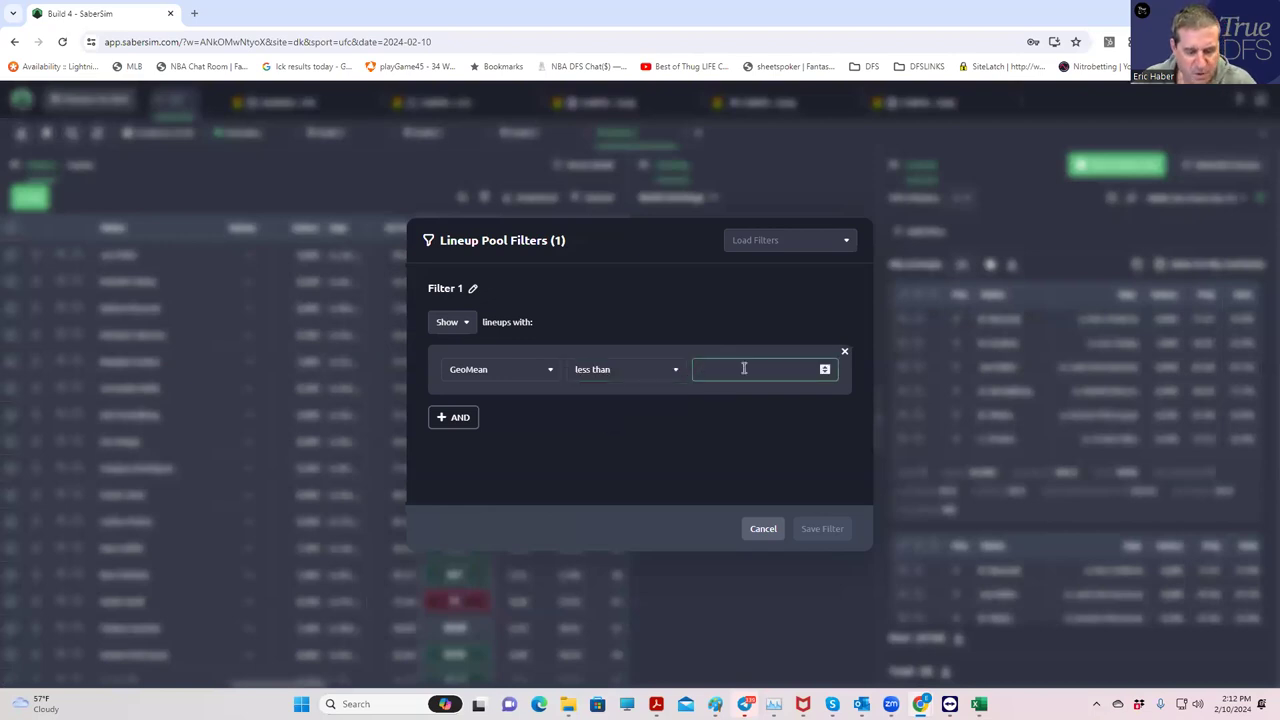
type("24.5")
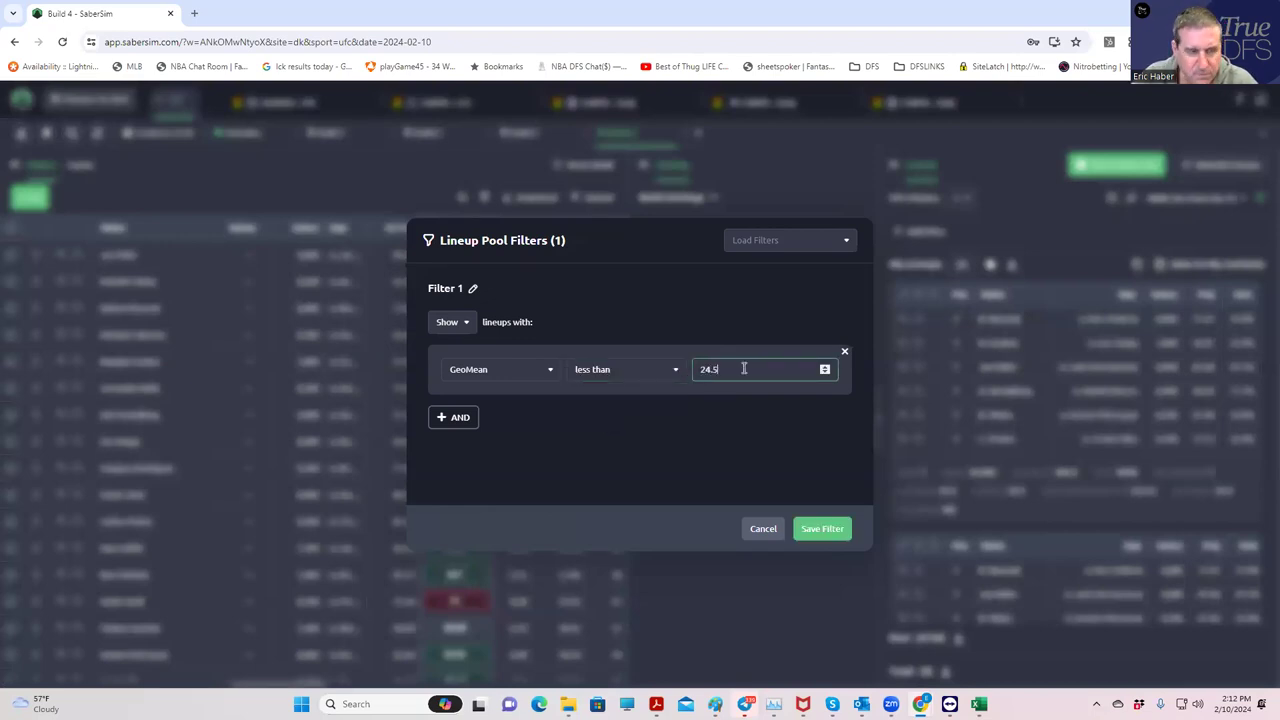
left_click(824, 528)
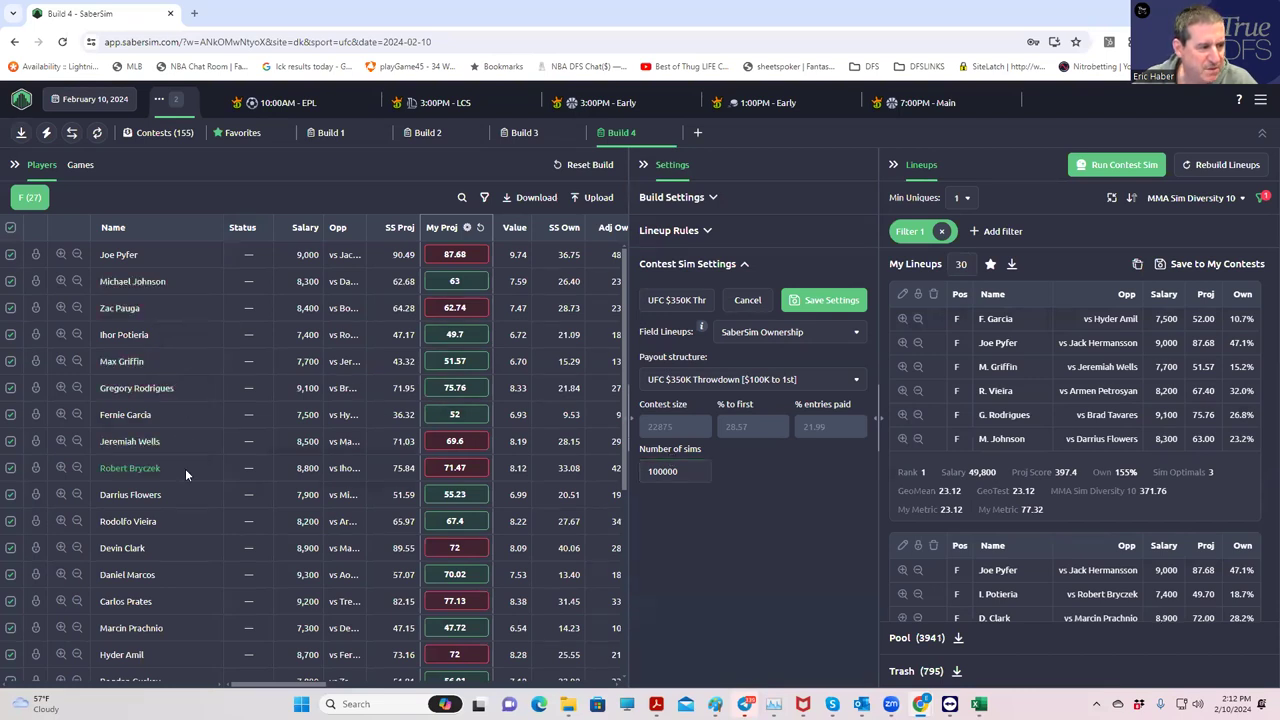
scroll(198, 538, "down", 2)
scroll(198, 540, "up", 2)
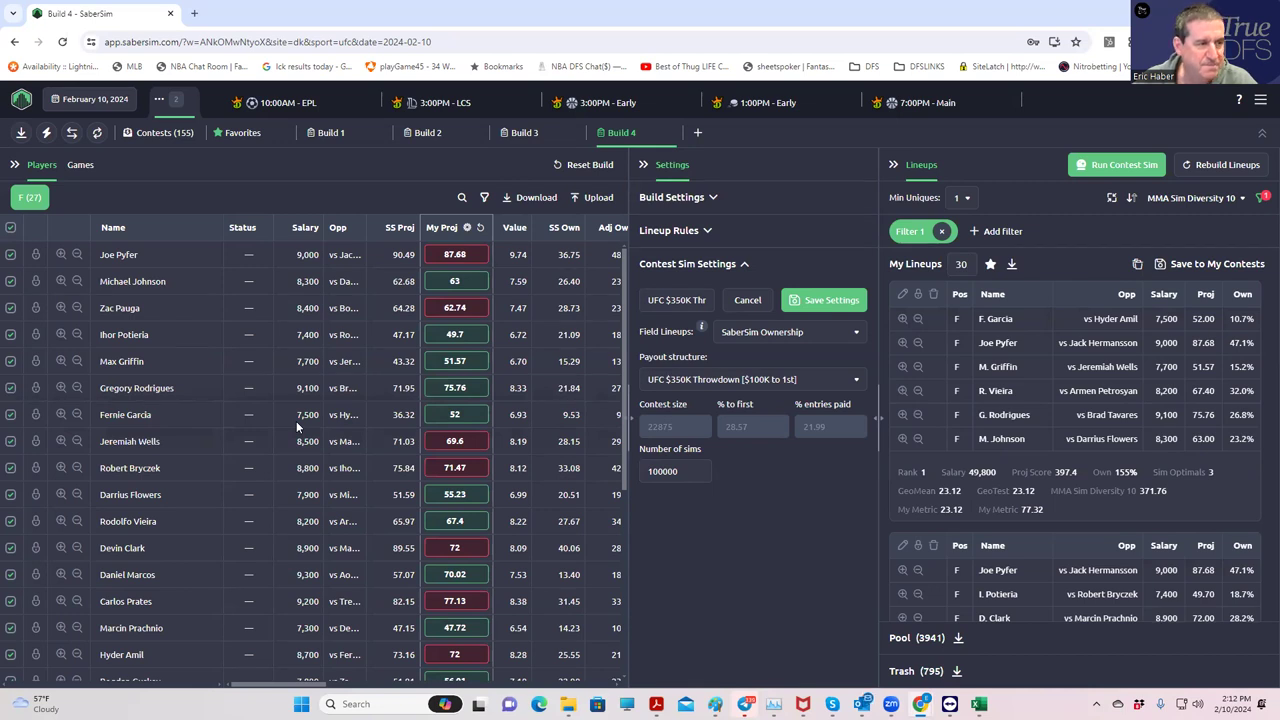
mouse_move(453, 405)
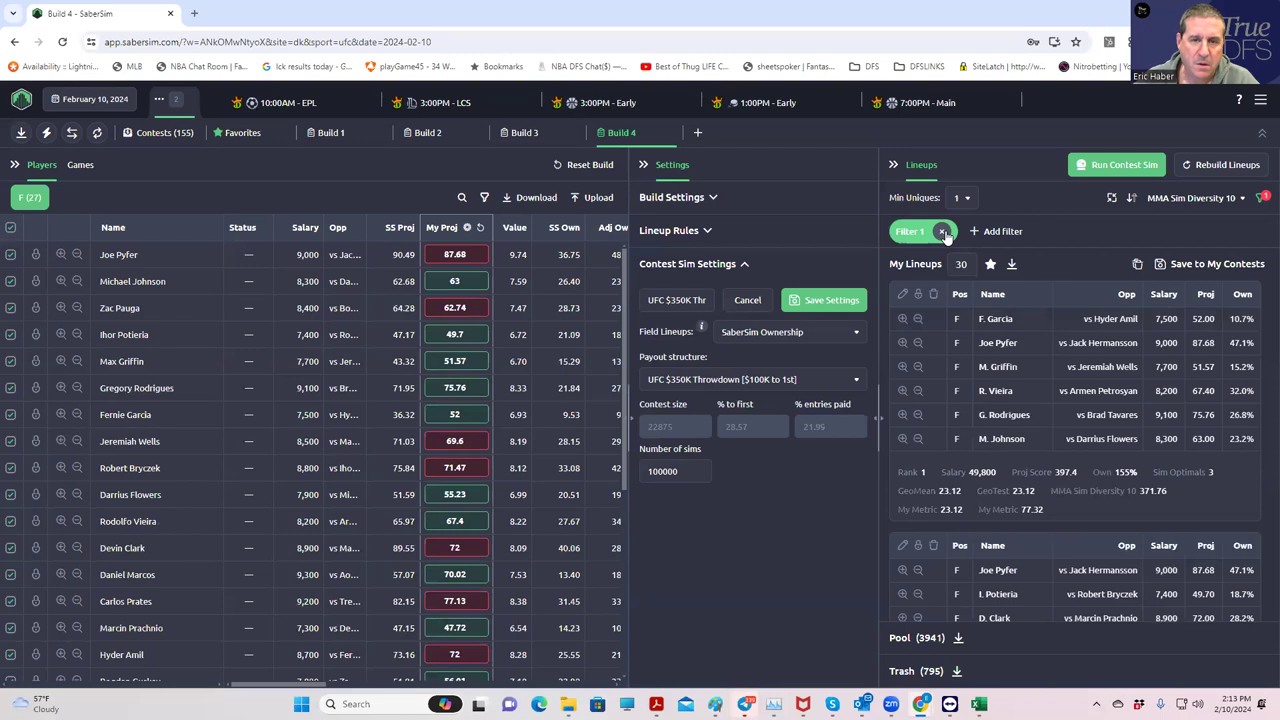
Delete Filter 1 to bring the pool back to 4736 lineups, then run the contest sim.
left_click(943, 232)
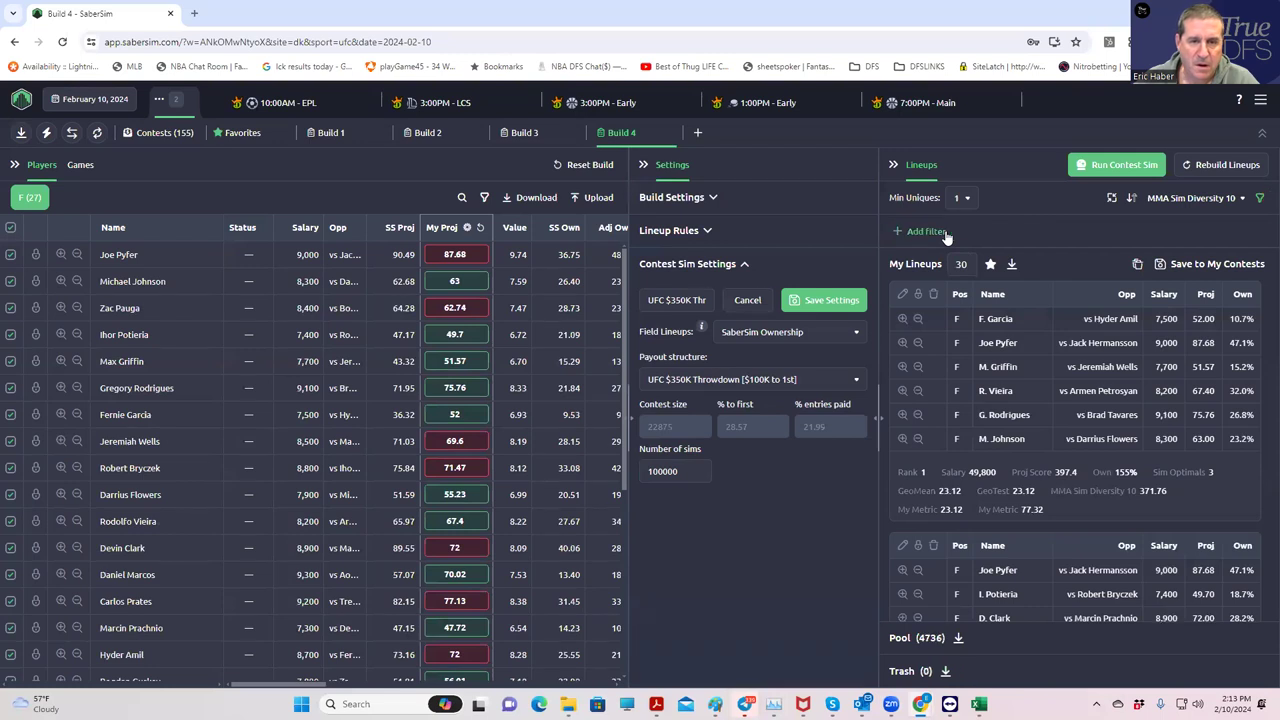
left_click(1175, 199)
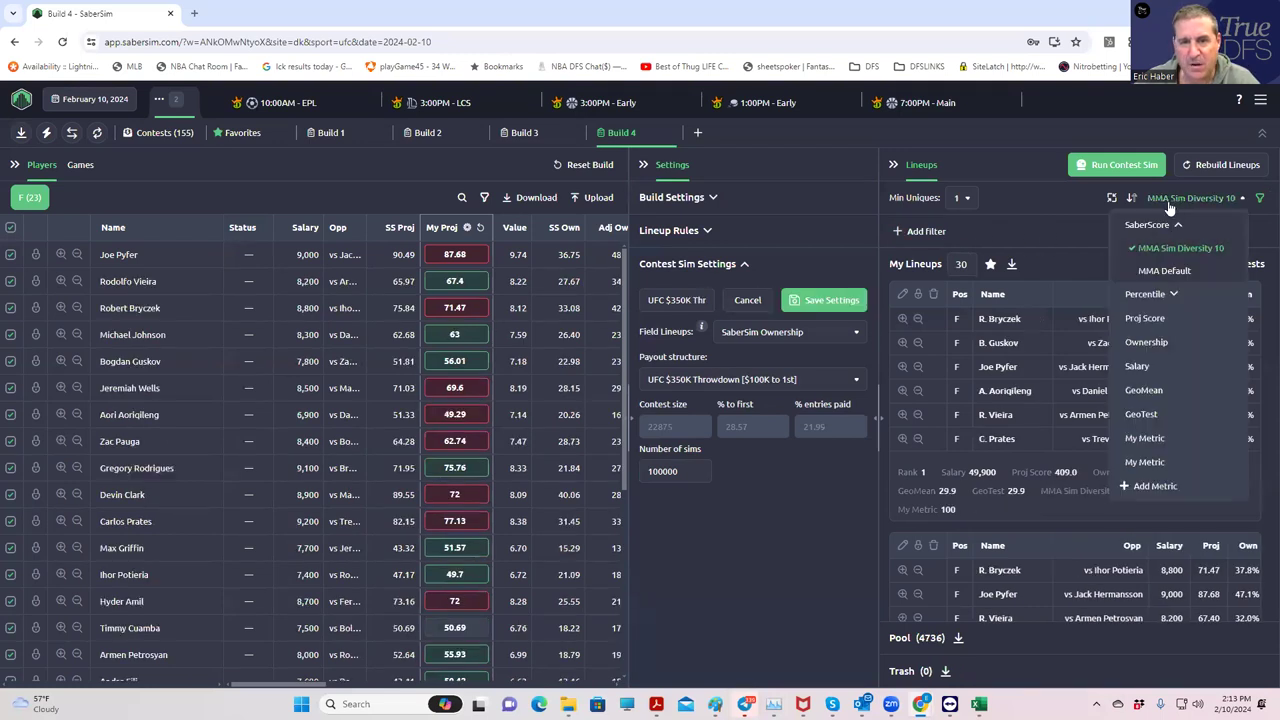
left_click(1098, 170)
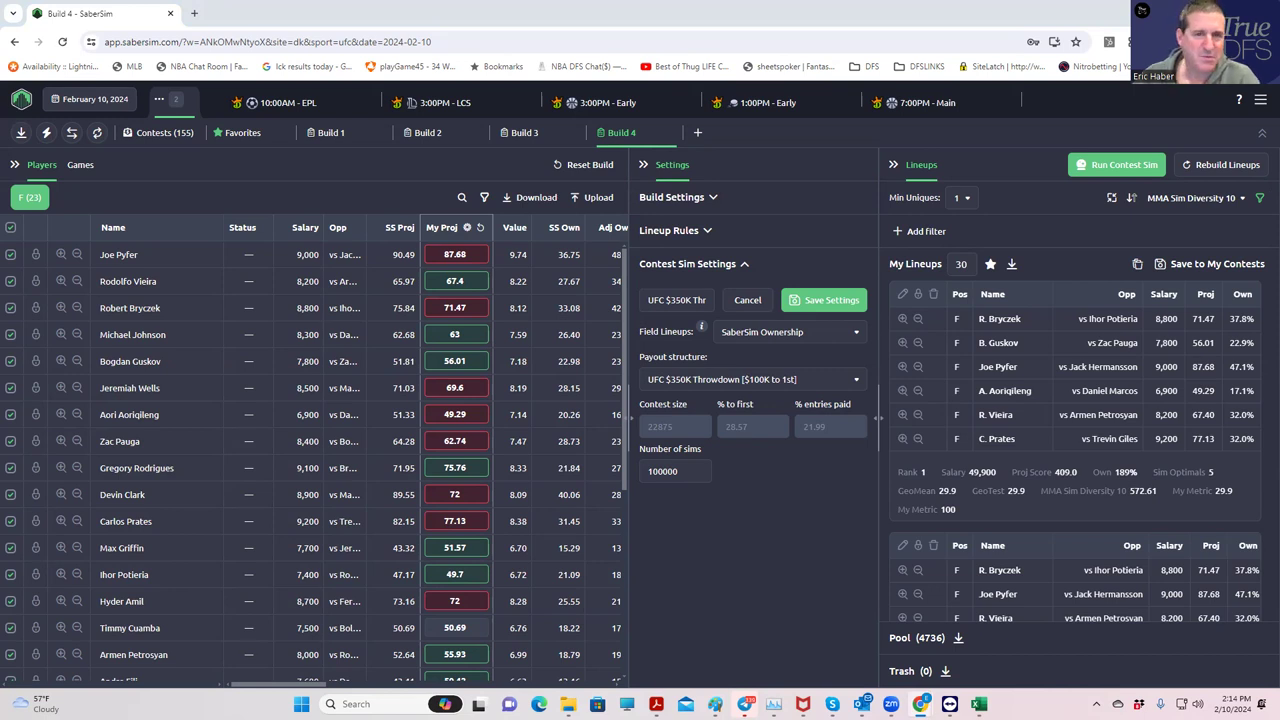
key("alt+Tab")
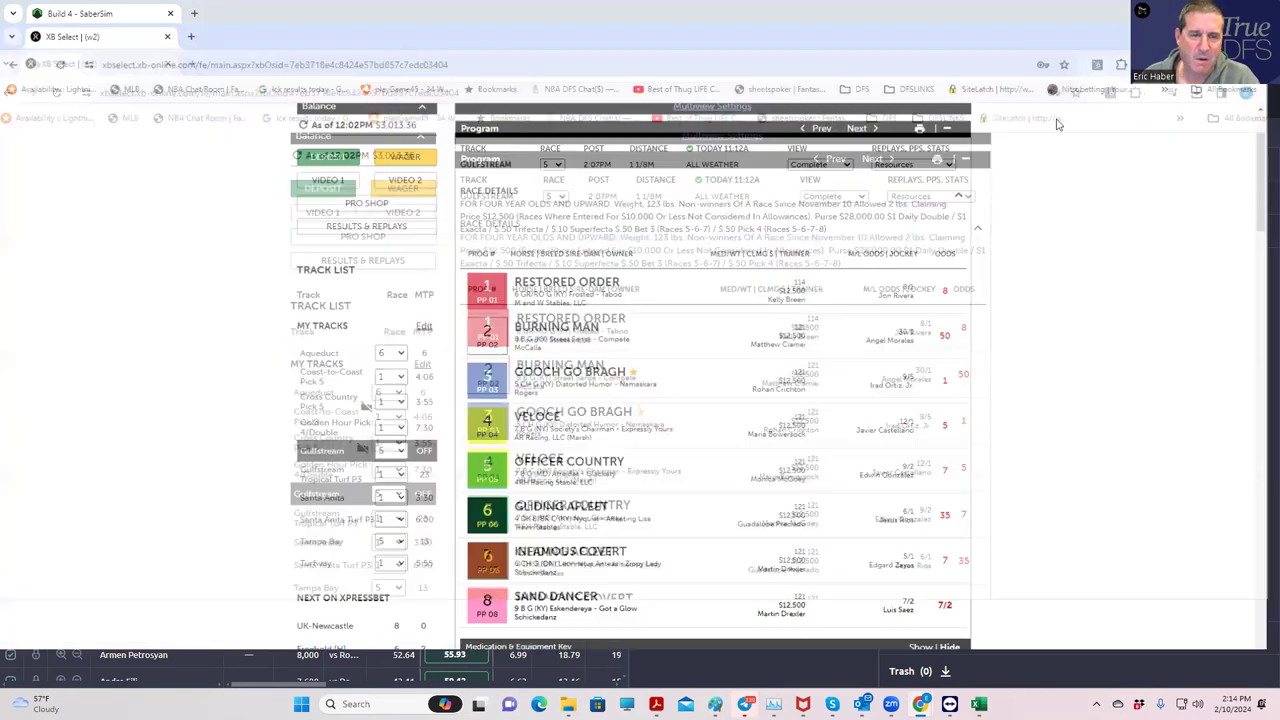
scroll(1152, 488, "down", 1)
scroll(600, 343, "down", 3)
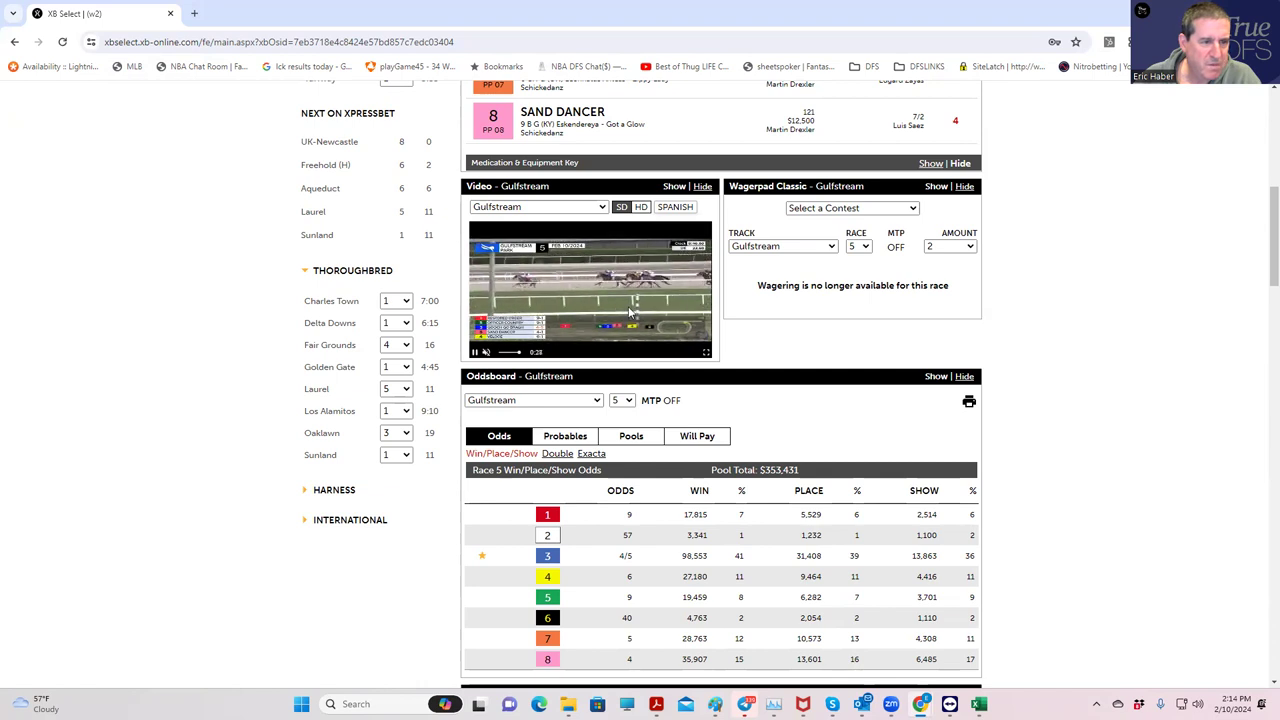
scroll(1031, 308, "up", 2)
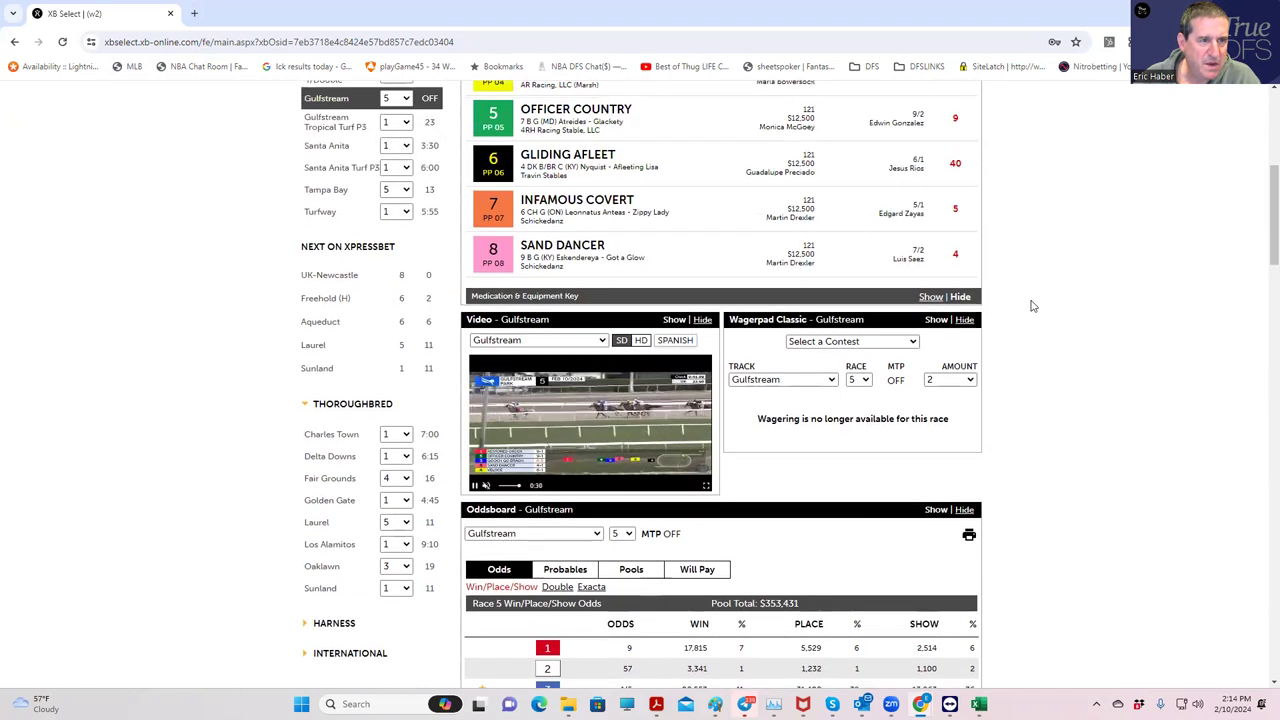
scroll(1033, 306, "down", 2)
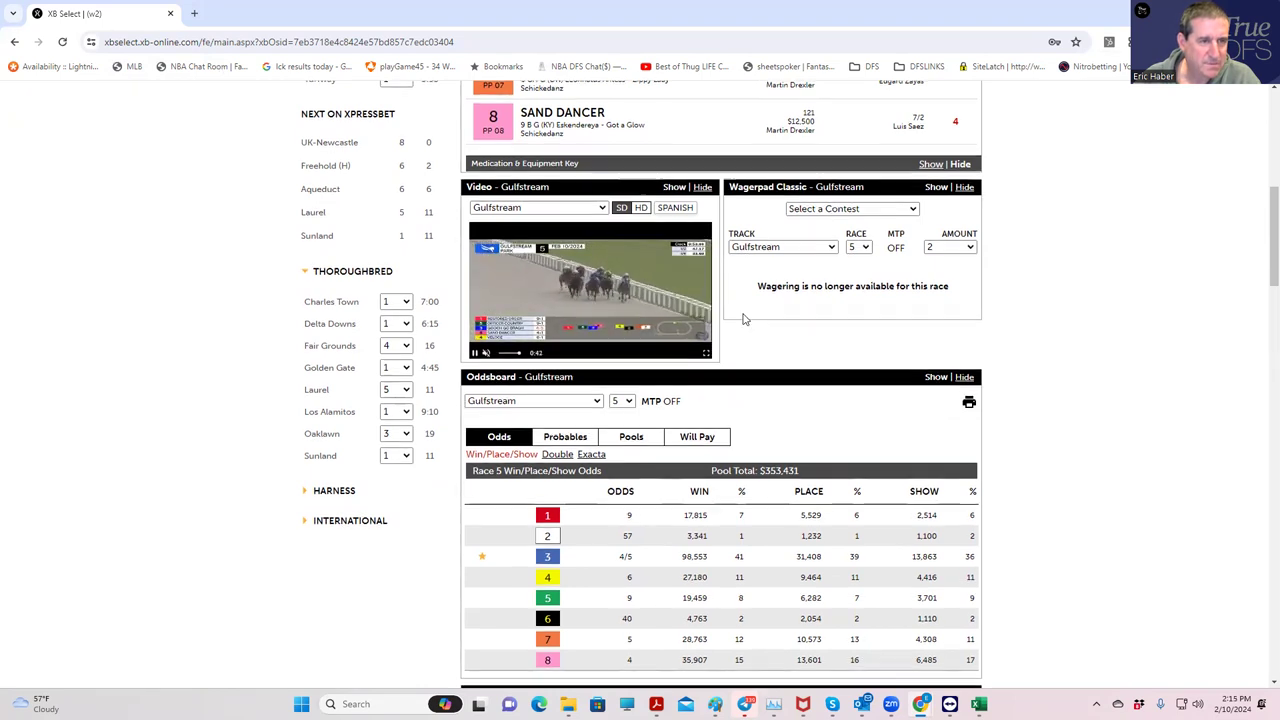
scroll(744, 316, "up", 2)
scroll(624, 362, "down", 1)
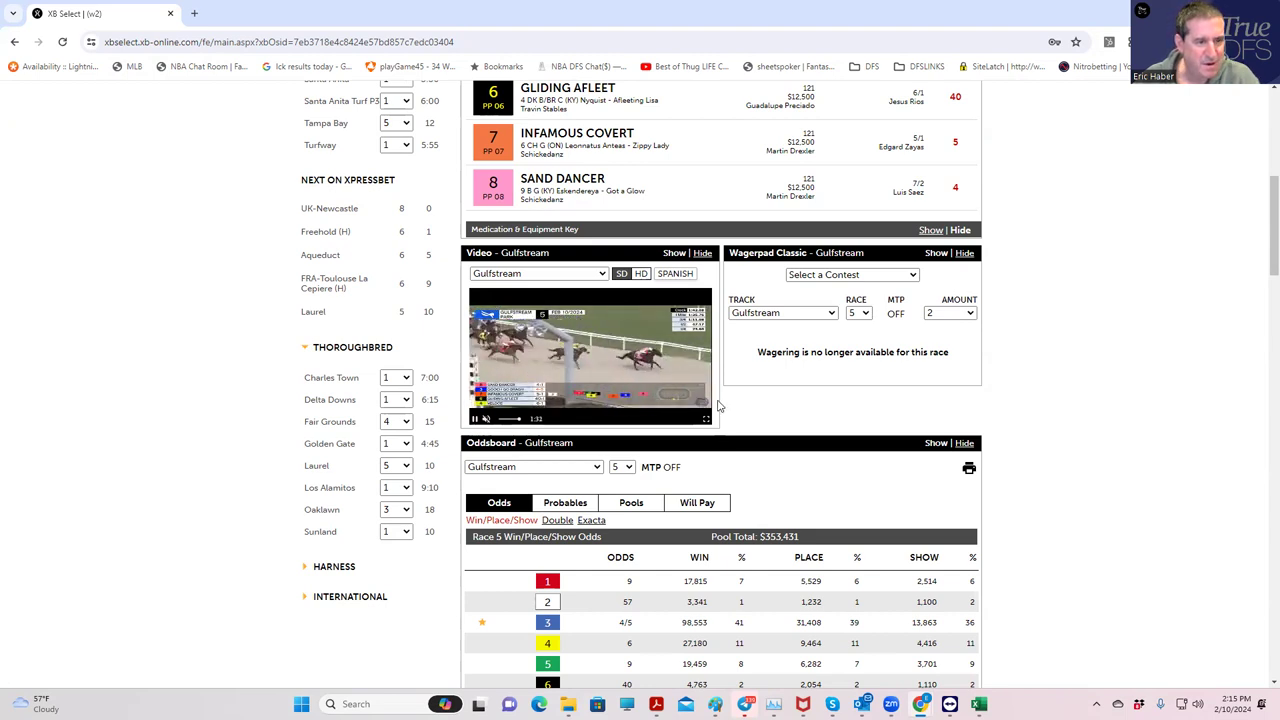
key("alt+Tab")
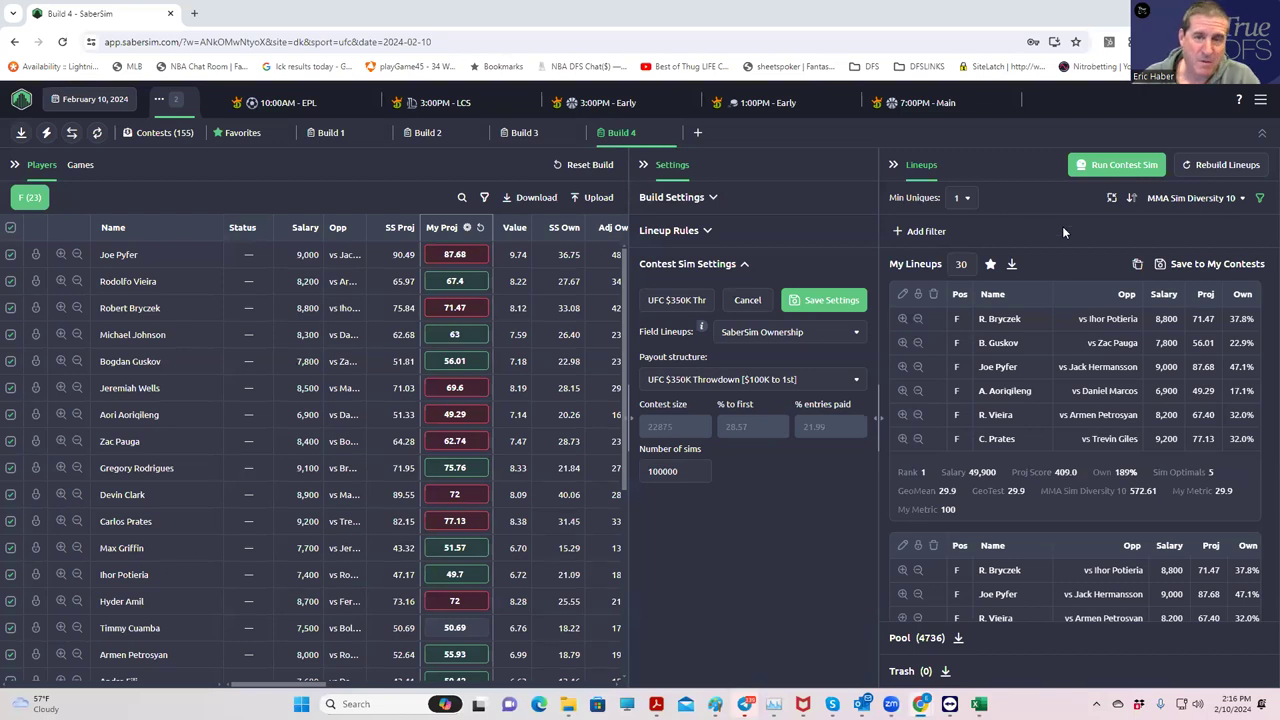
Sort the lineups by the UFC $350K Throwdown sim metric, topping out at 364.2% Sim ROI.
left_click(1186, 199)
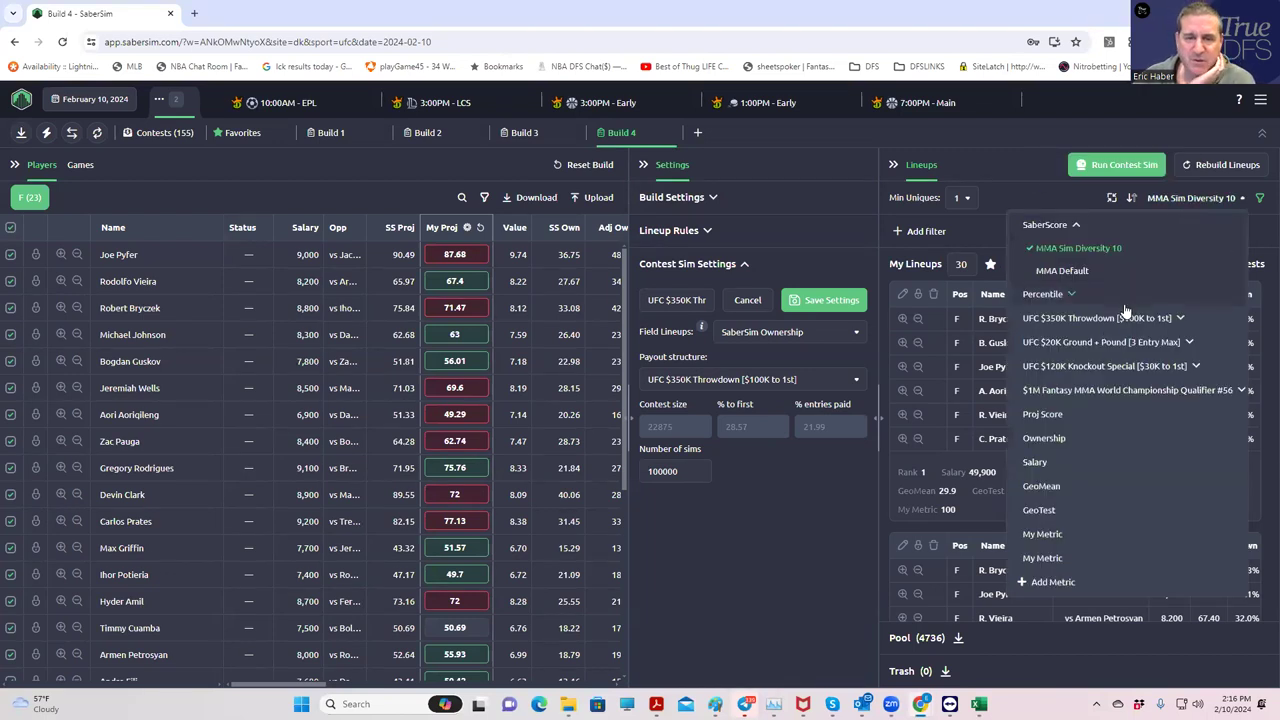
left_click(1156, 370)
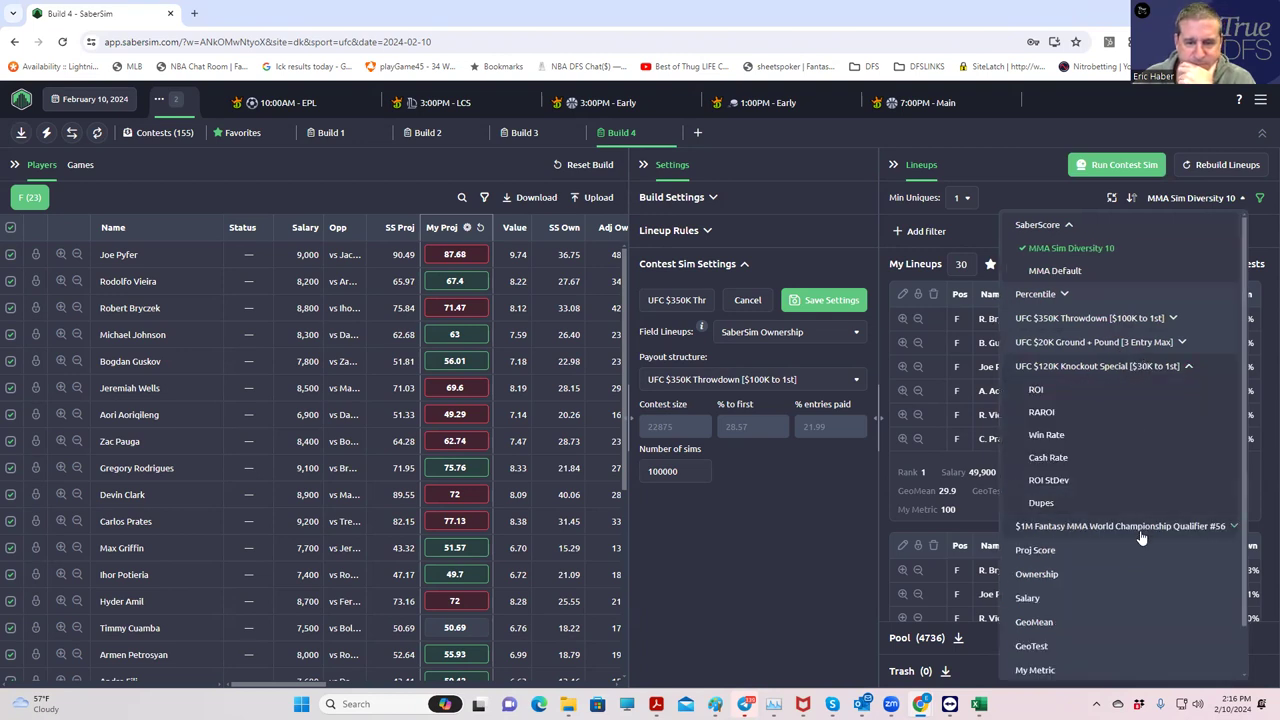
left_click(1130, 320)
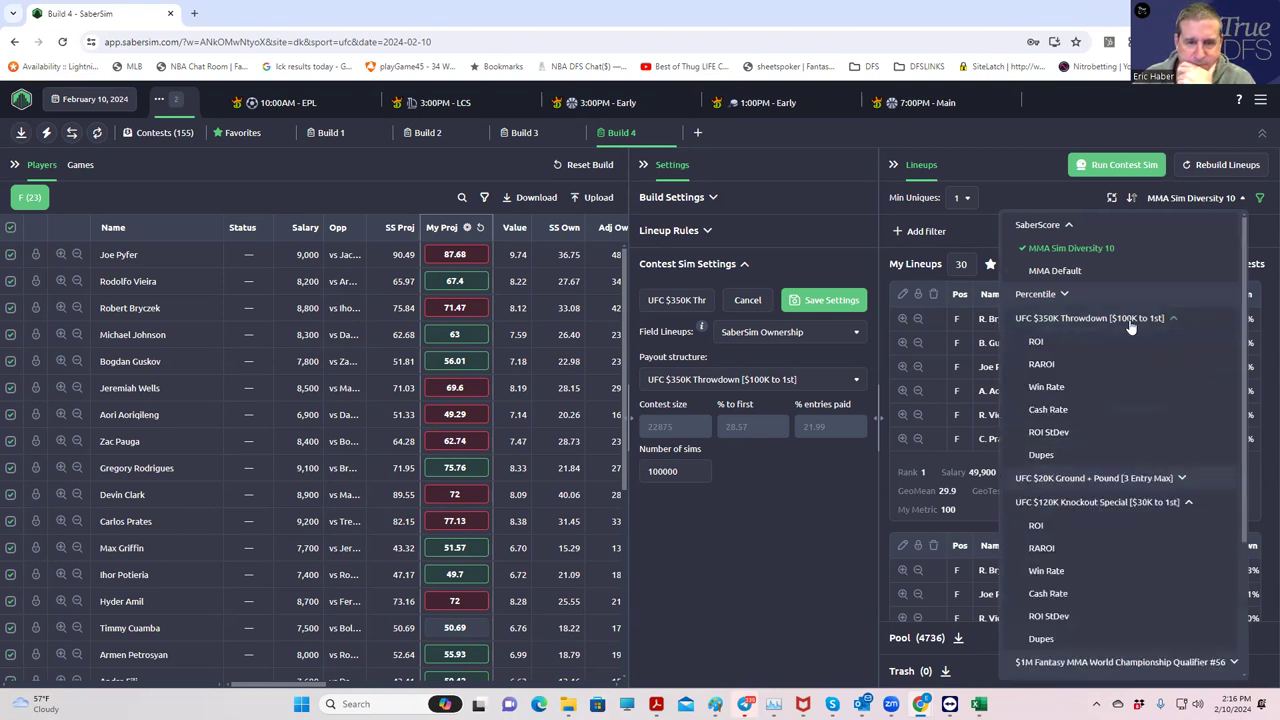
left_click(1038, 365)
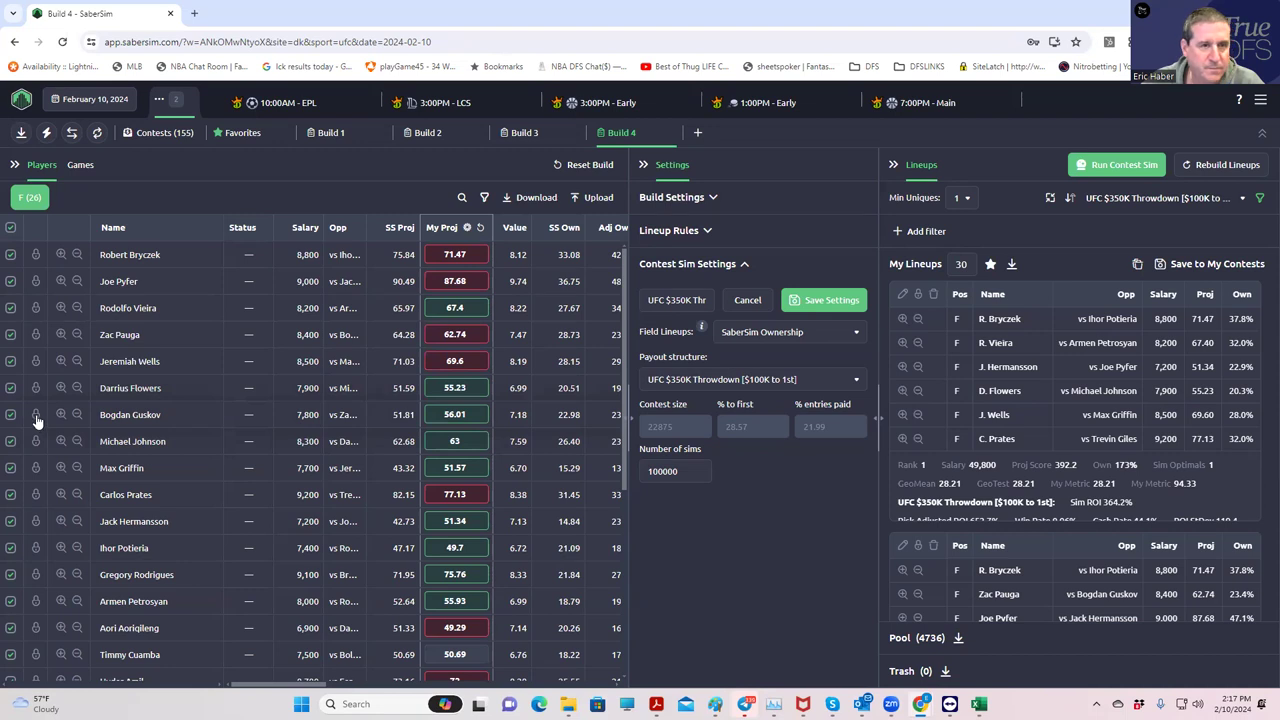
Lock Bogdan Guskov into the lineups and set the maximum salary to 49,400.
left_click(36, 418)
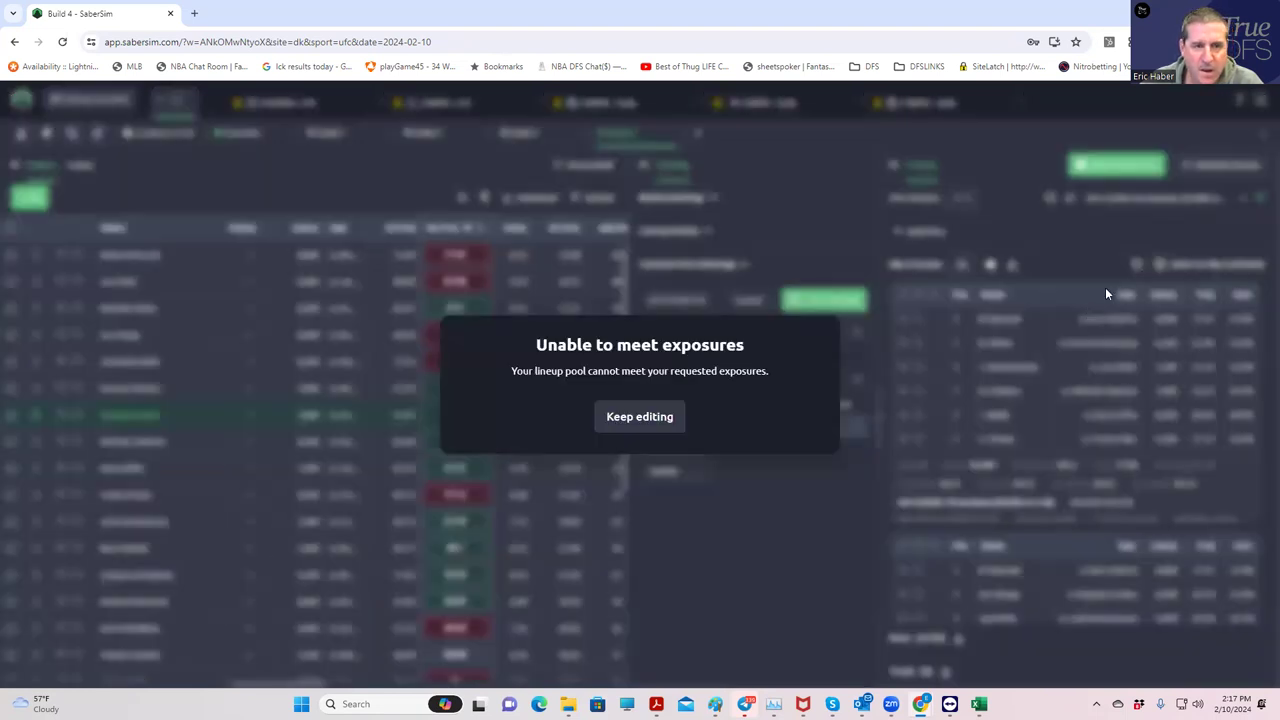
left_click(640, 418)
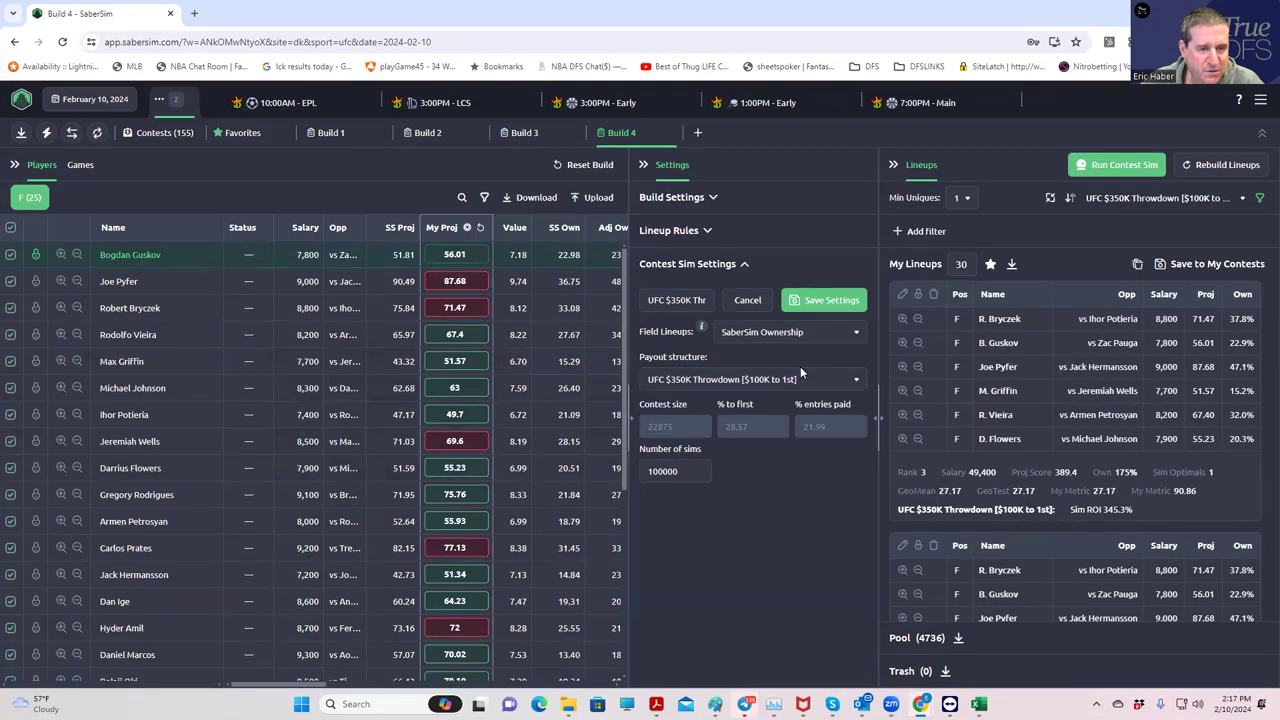
left_click(712, 198)
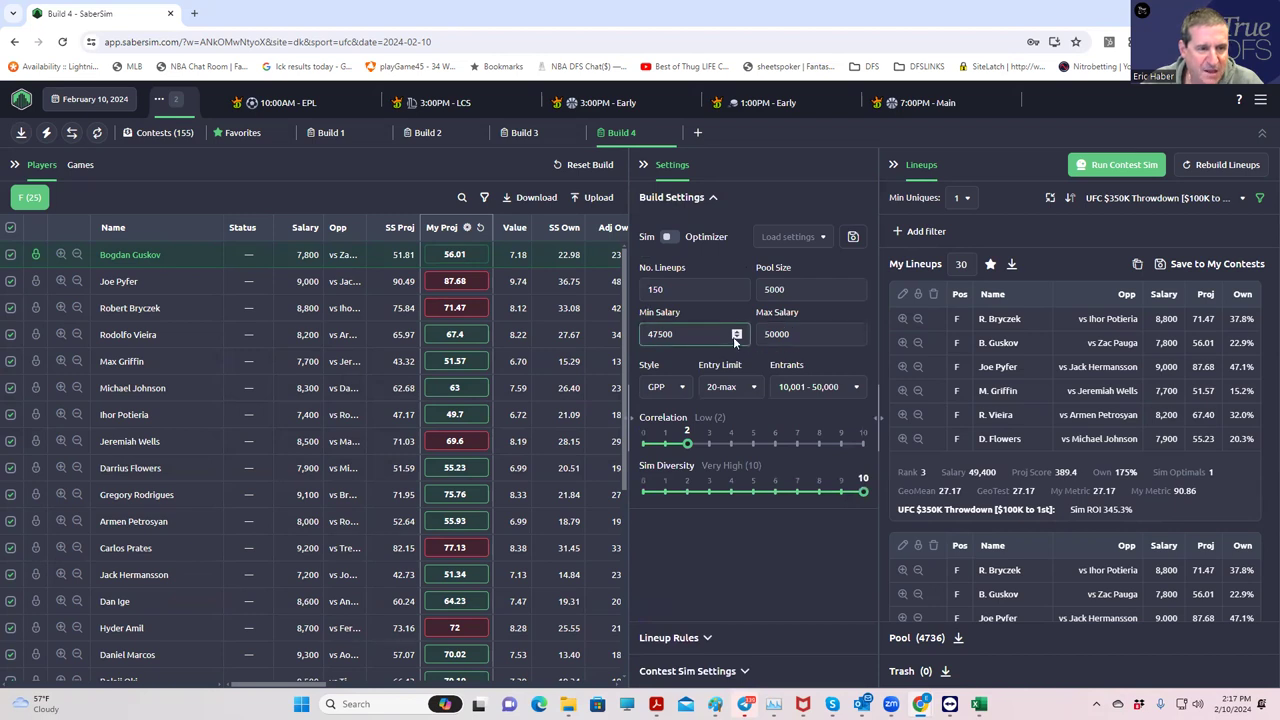
left_click(765, 334)
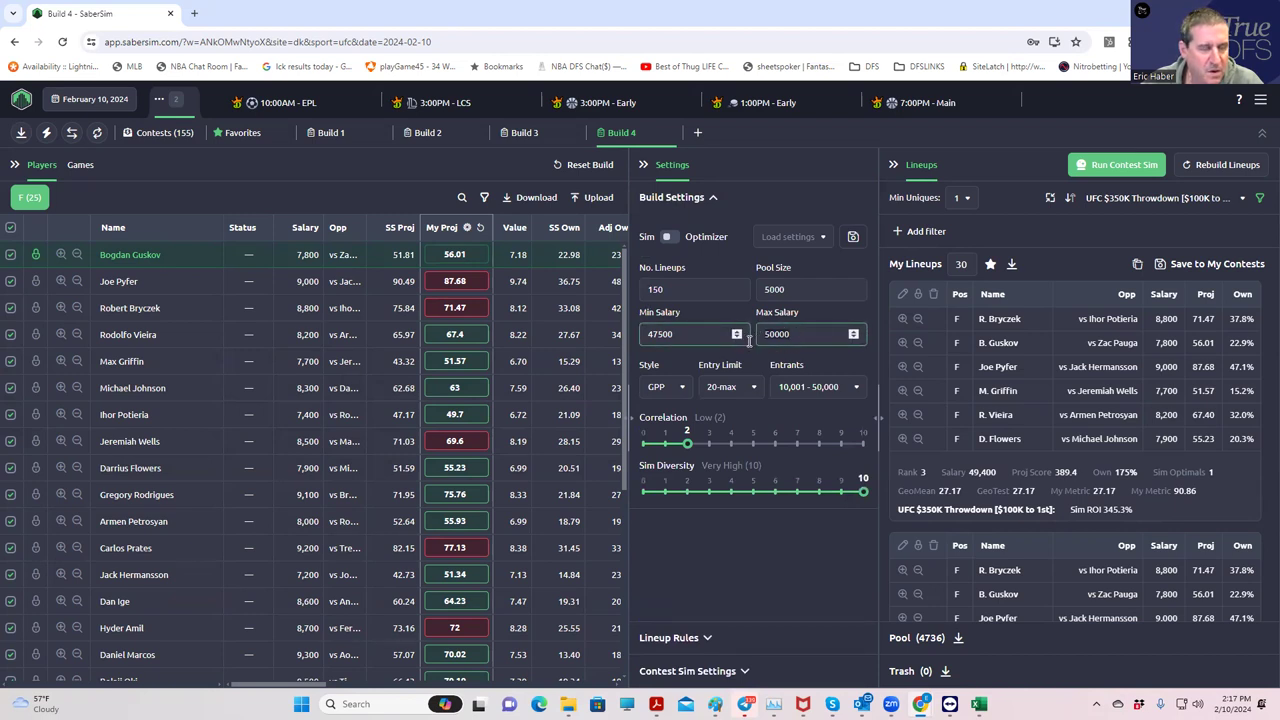
type("49400")
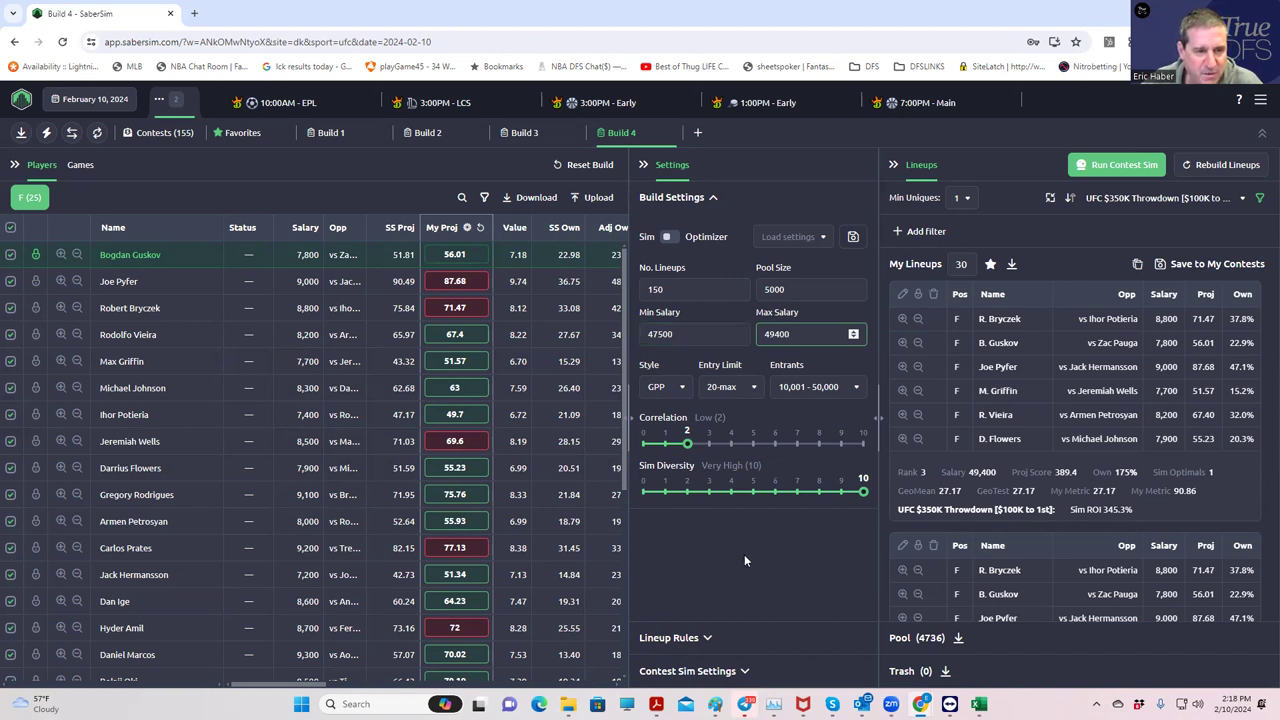
left_click(720, 513)
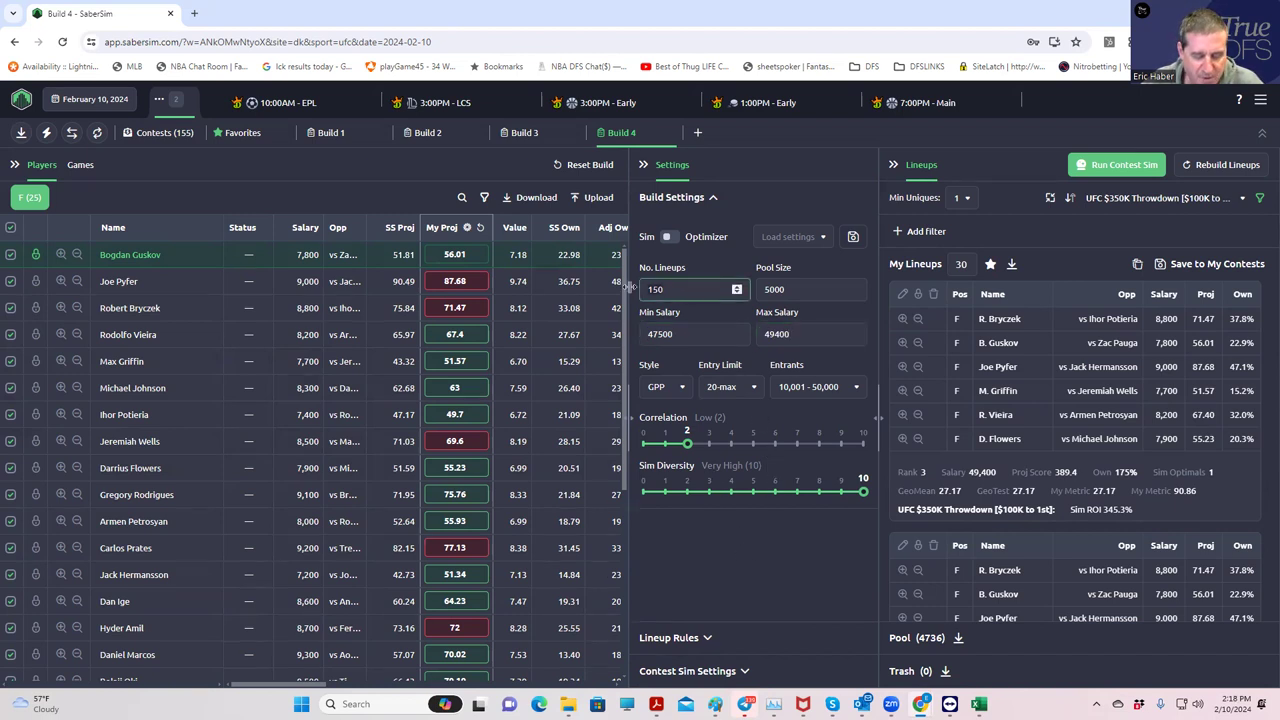
Set 30 lineups with a pool size of 200, then start the rebuild.
double_click(655, 289)
type("30")
left_click(714, 551)
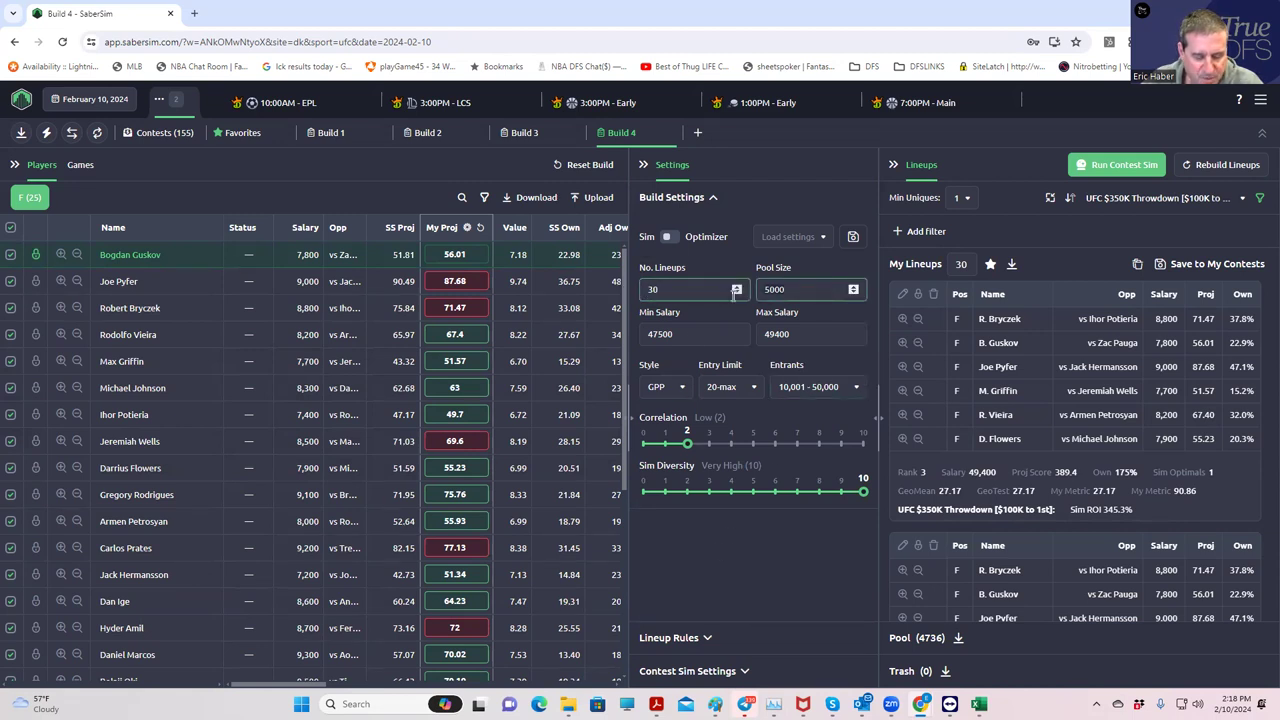
key("BackSpace")
key("BackSpace")
key("BackSpace")
key("BackSpace")
type("1")
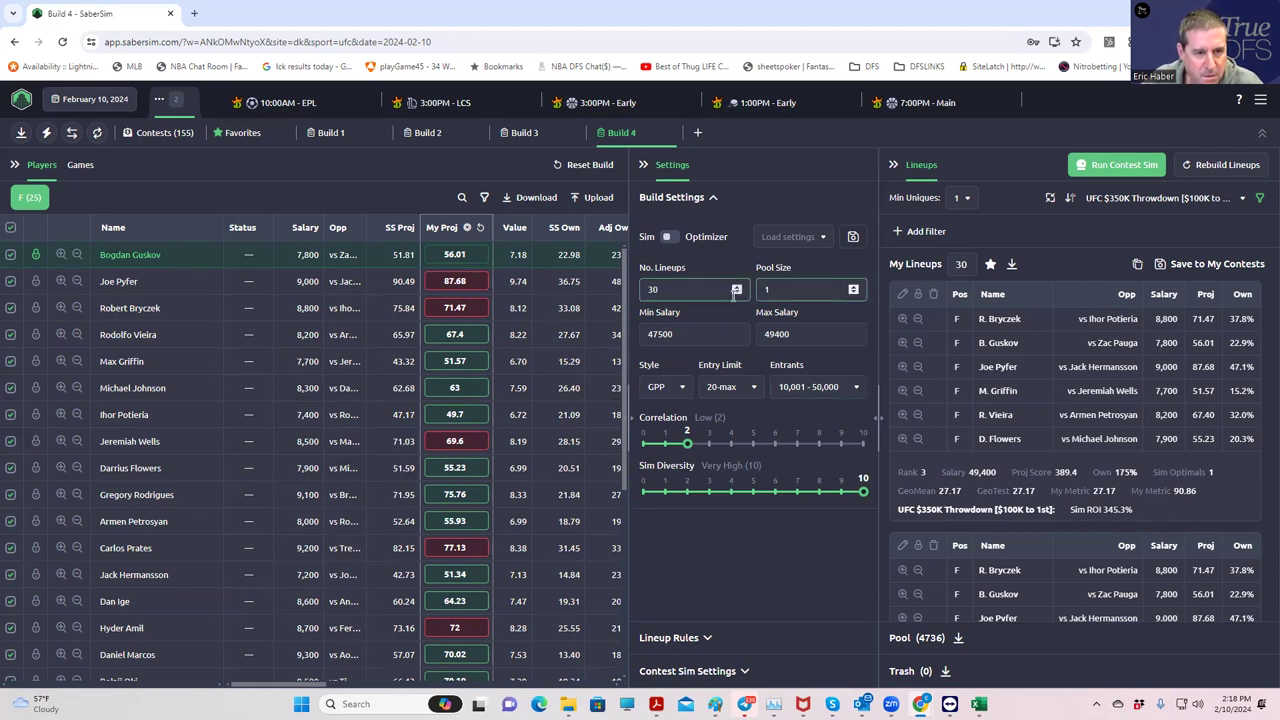
type("200")
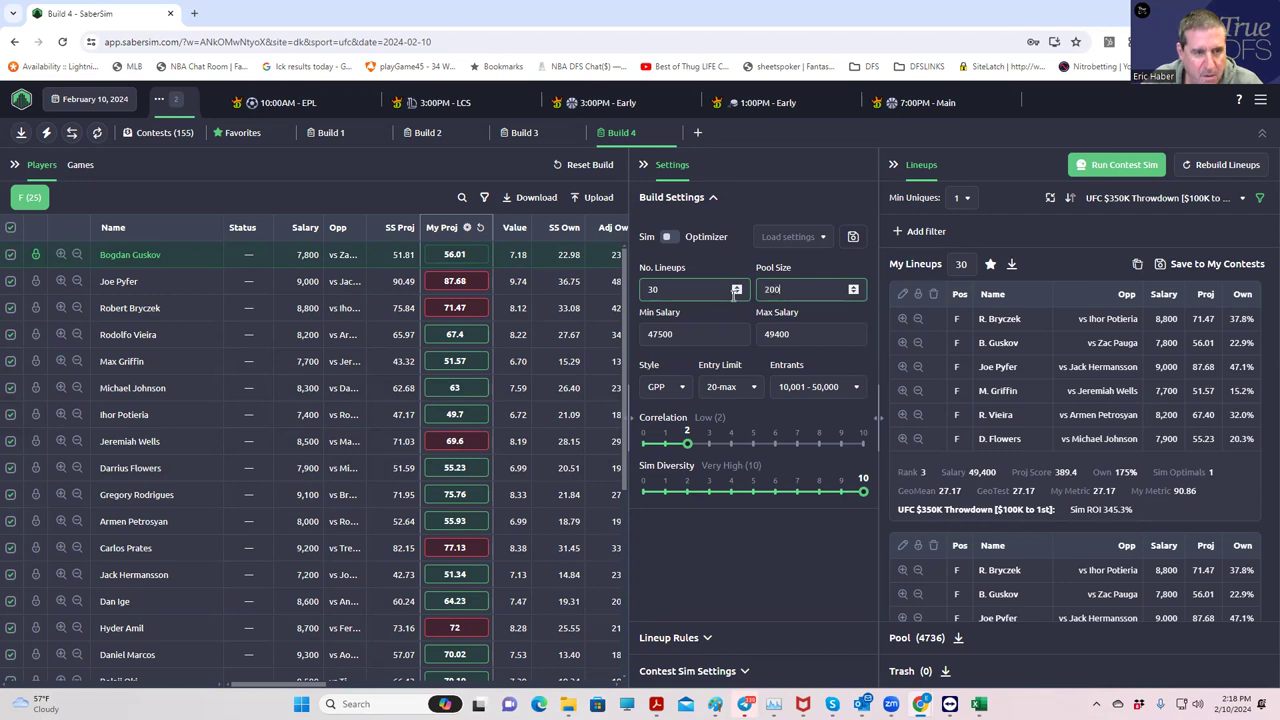
left_click(729, 563)
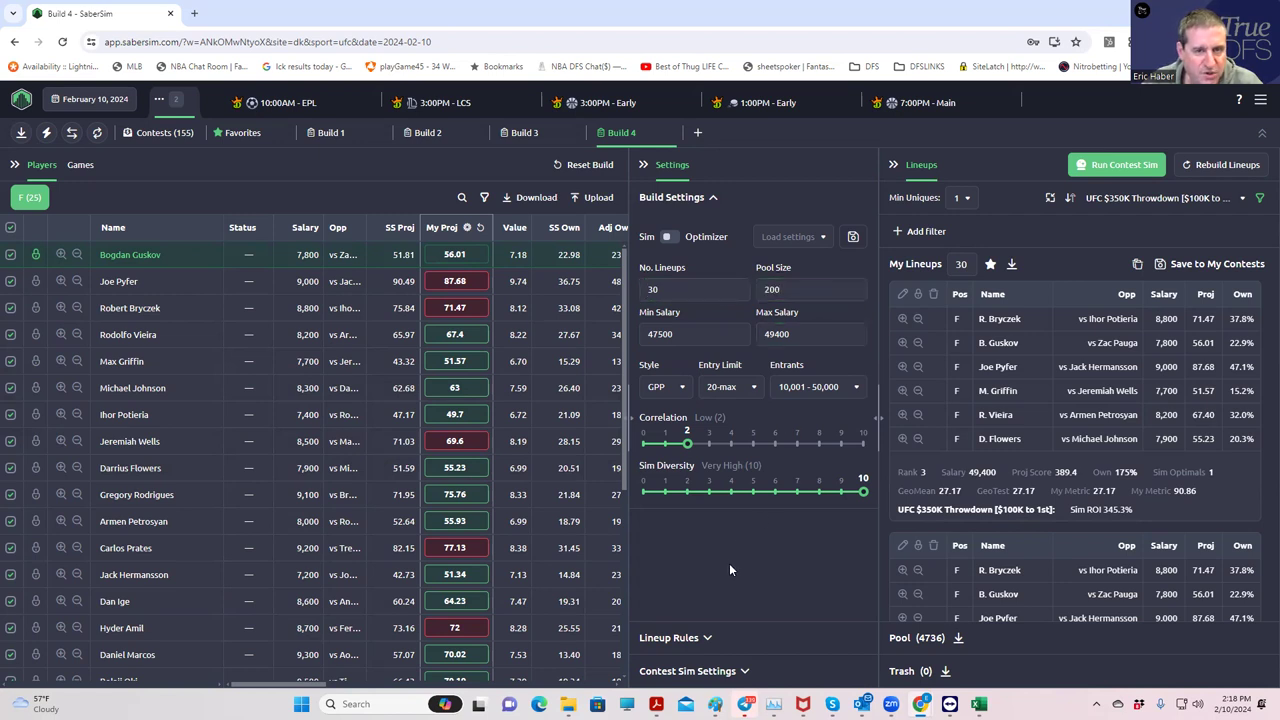
left_click(1216, 167)
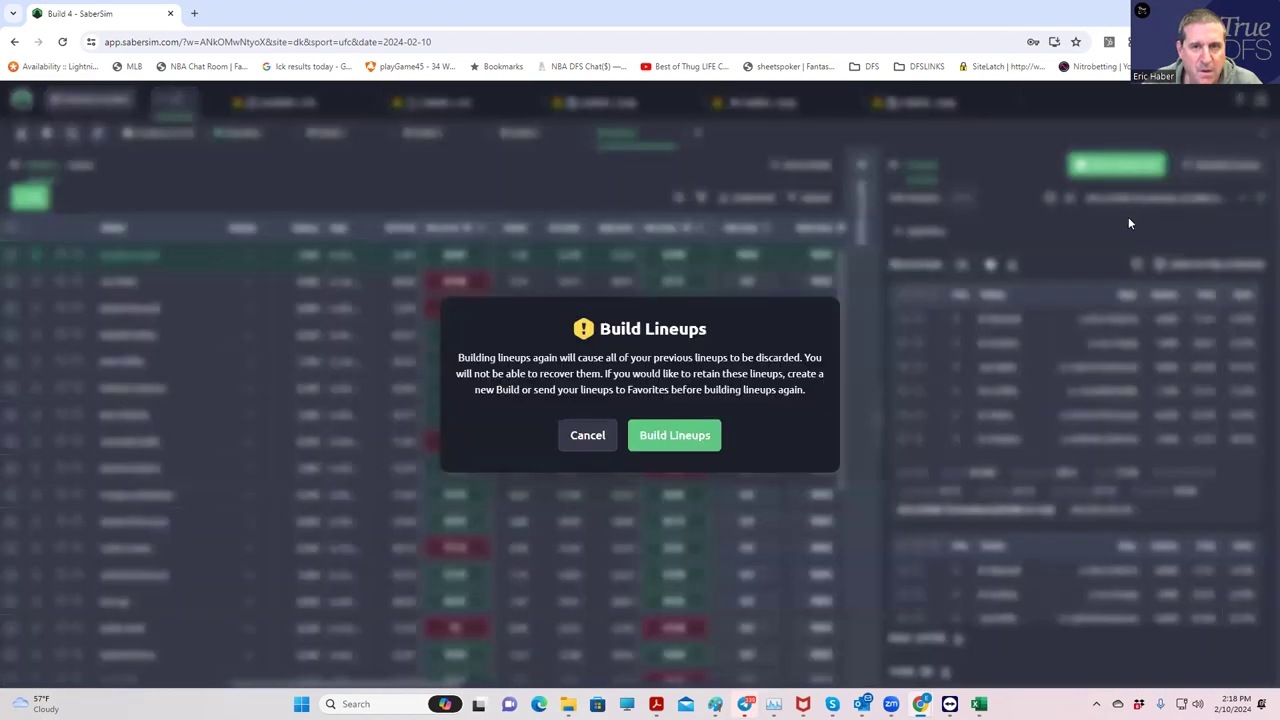
Confirm the rebuild and rank the new 30 lineups by MMA Sim Diversity 10.
left_click(676, 437)
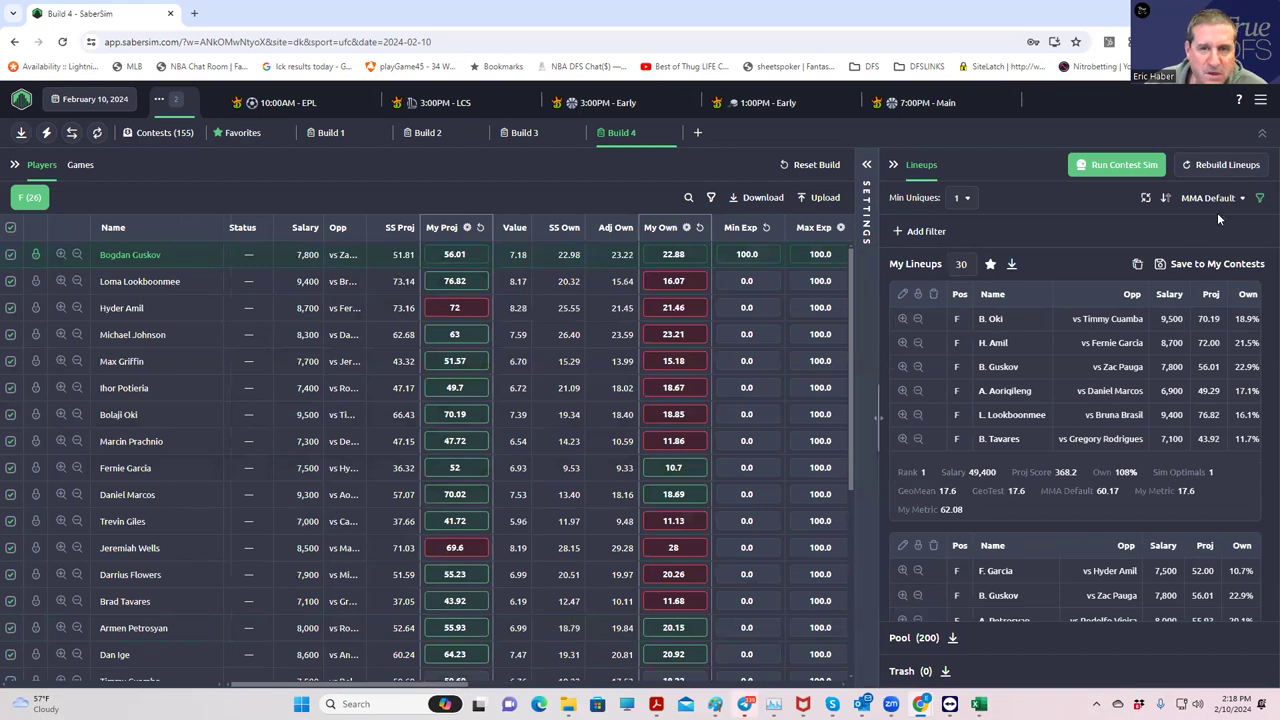
left_click(1205, 198)
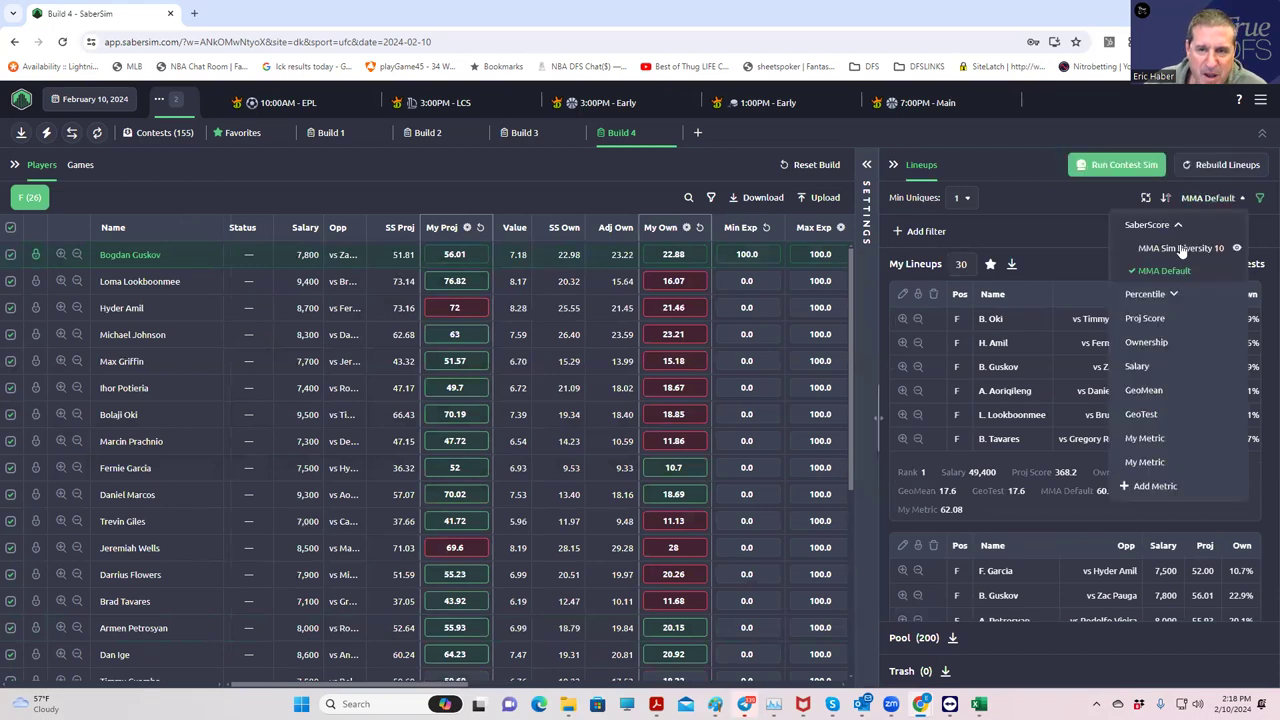
left_click(1182, 249)
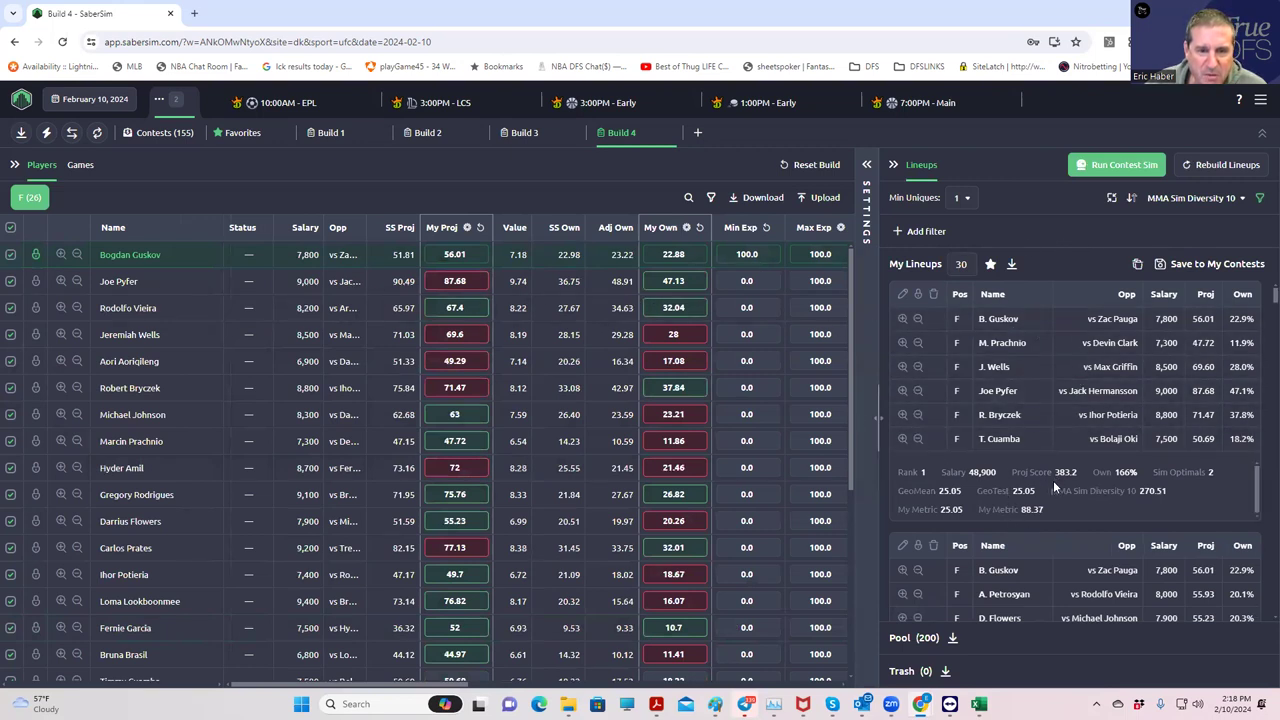
scroll(1072, 546, "down", 3)
scroll(1073, 546, "down", 5)
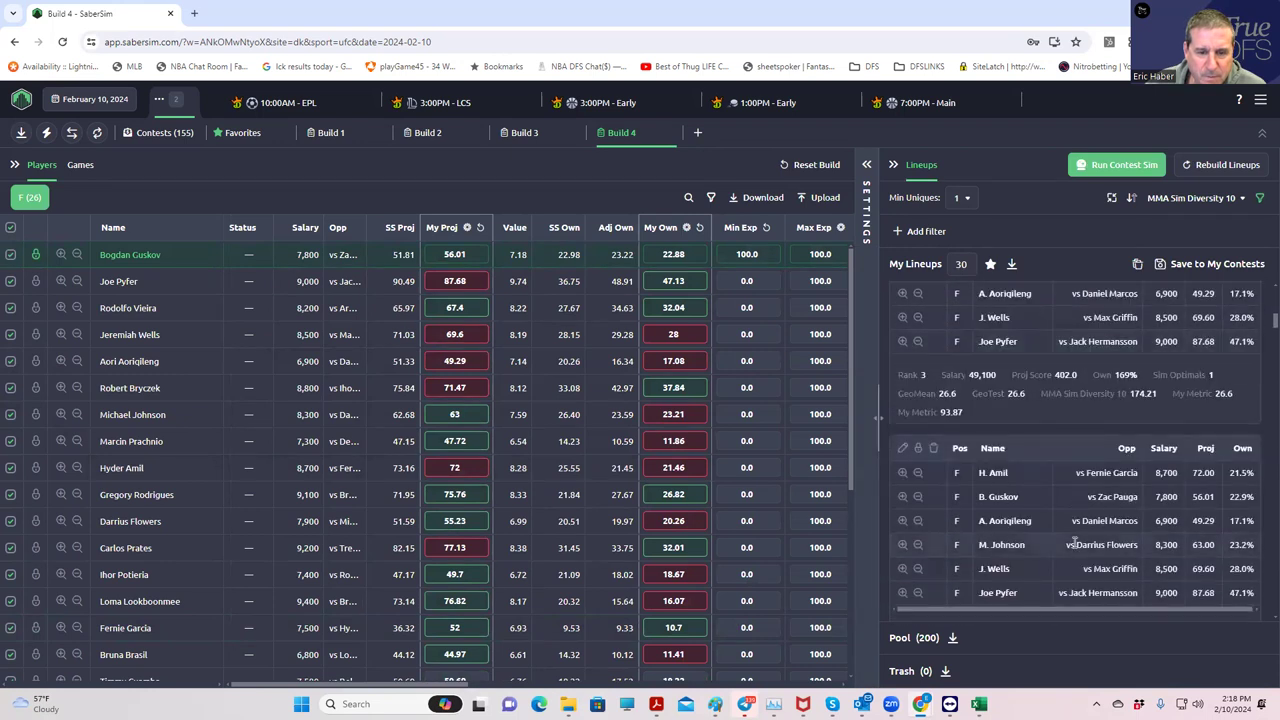
scroll(1073, 540, "up", 3)
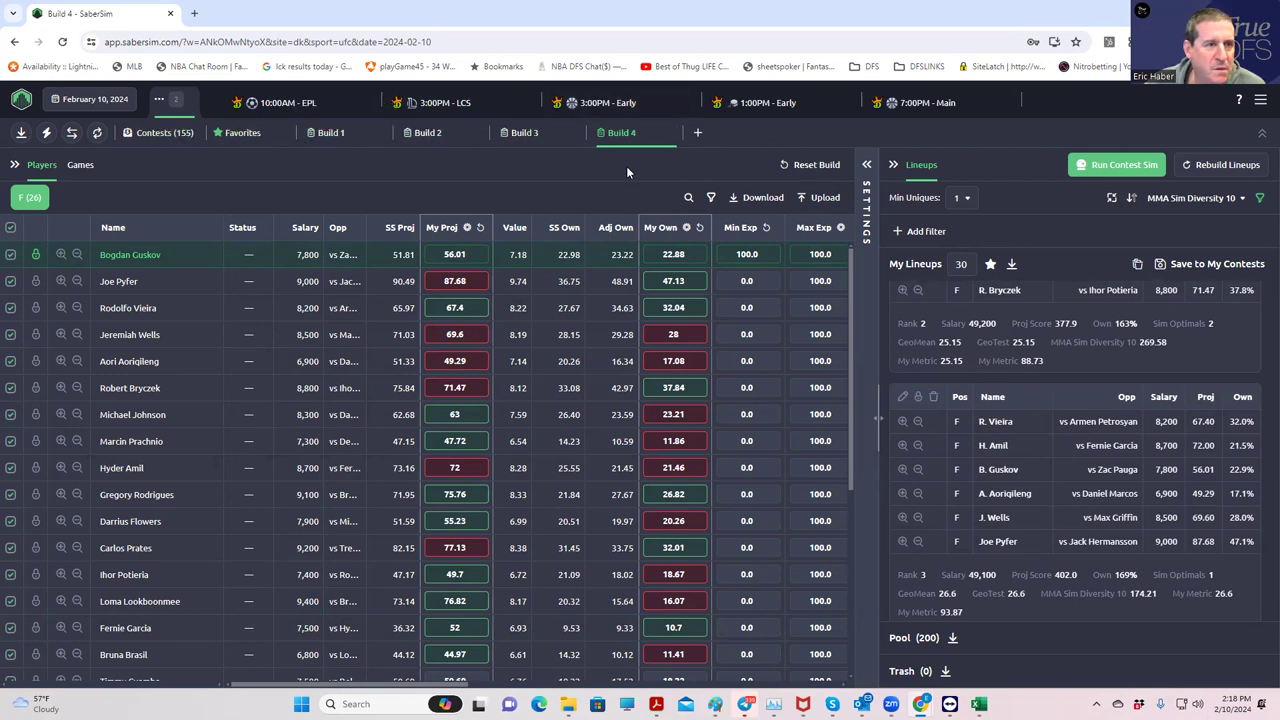
Switch to the Favorites page to review the 120 saved favorite lineups.
left_click(242, 133)
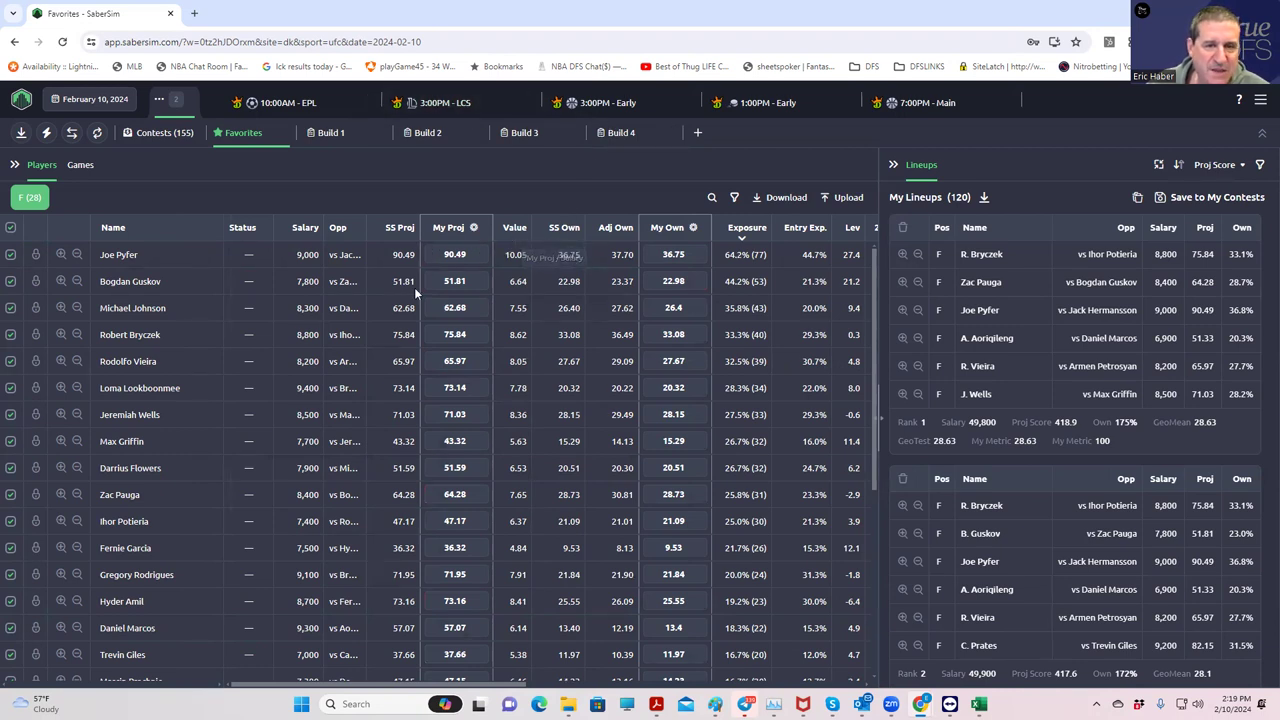
On Build 4, unlock Bogdan Guskov and exclude Daniel Marcos, Trevin Giles, Brad Tavares, Bruna Brasil and Fernie Garcia.
left_click(650, 133)
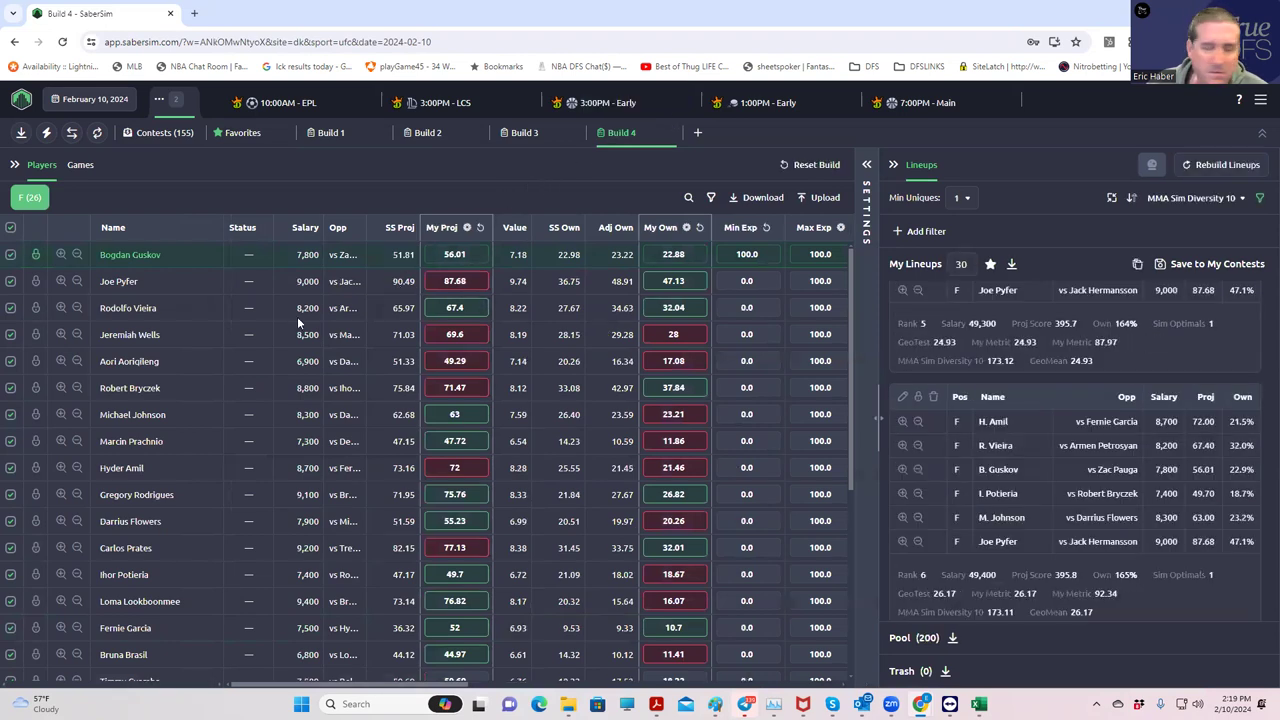
left_click(36, 256)
scroll(140, 420, "down", 5)
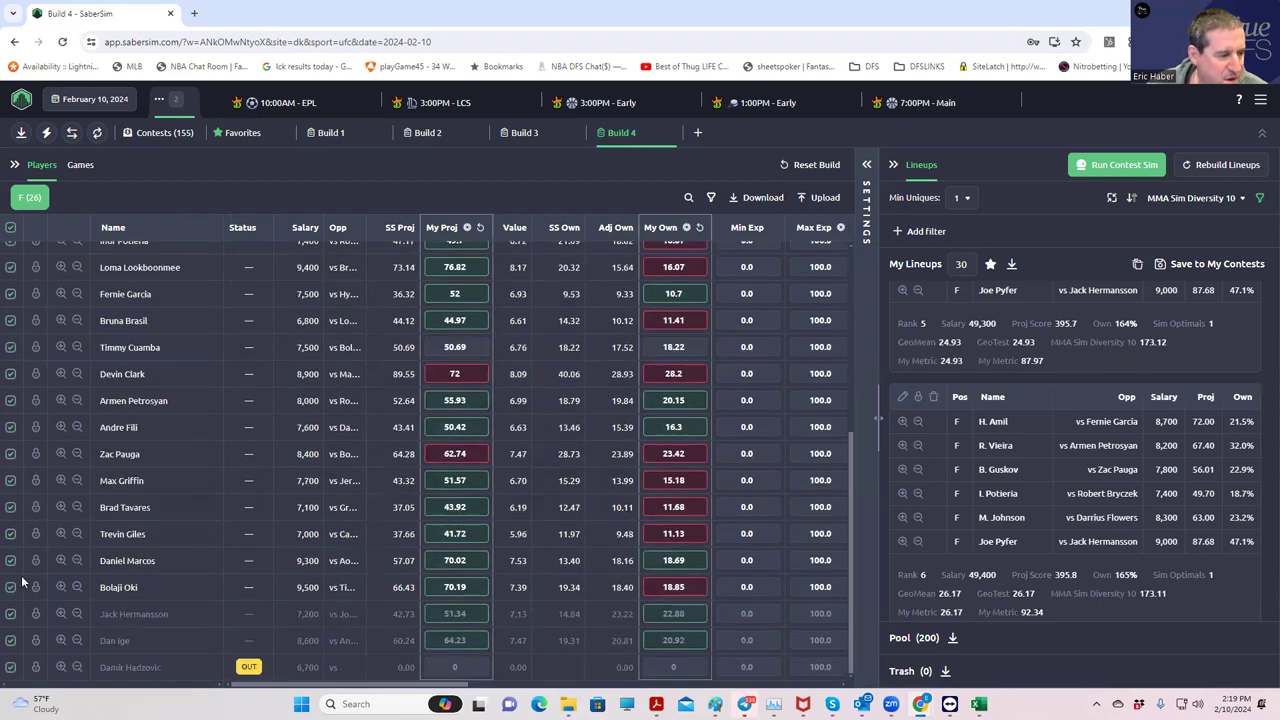
left_click(10, 561)
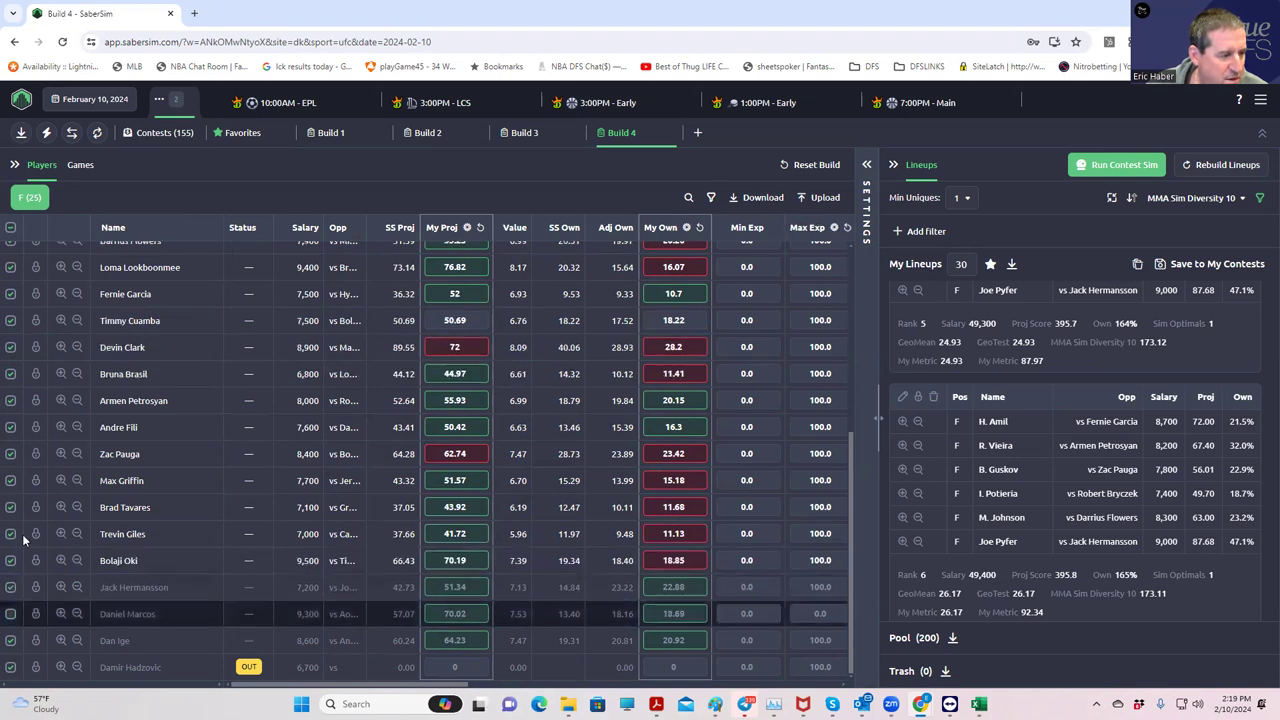
left_click(11, 535)
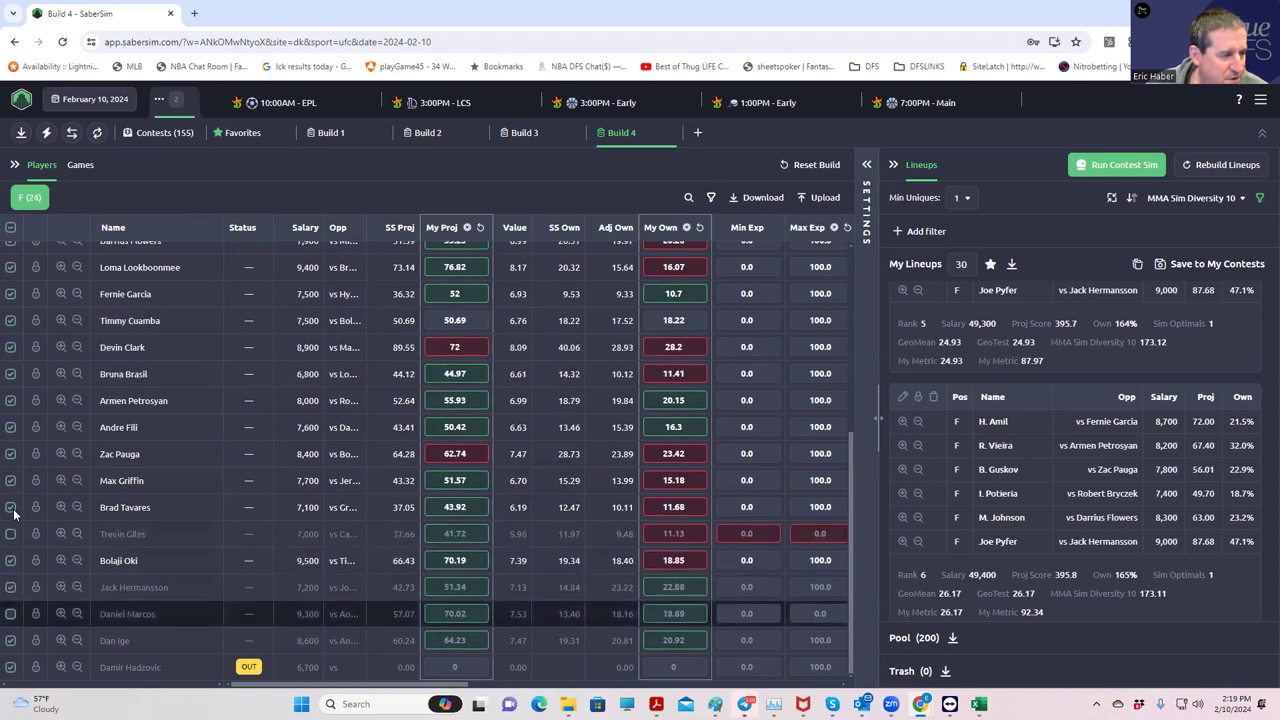
left_click(11, 508)
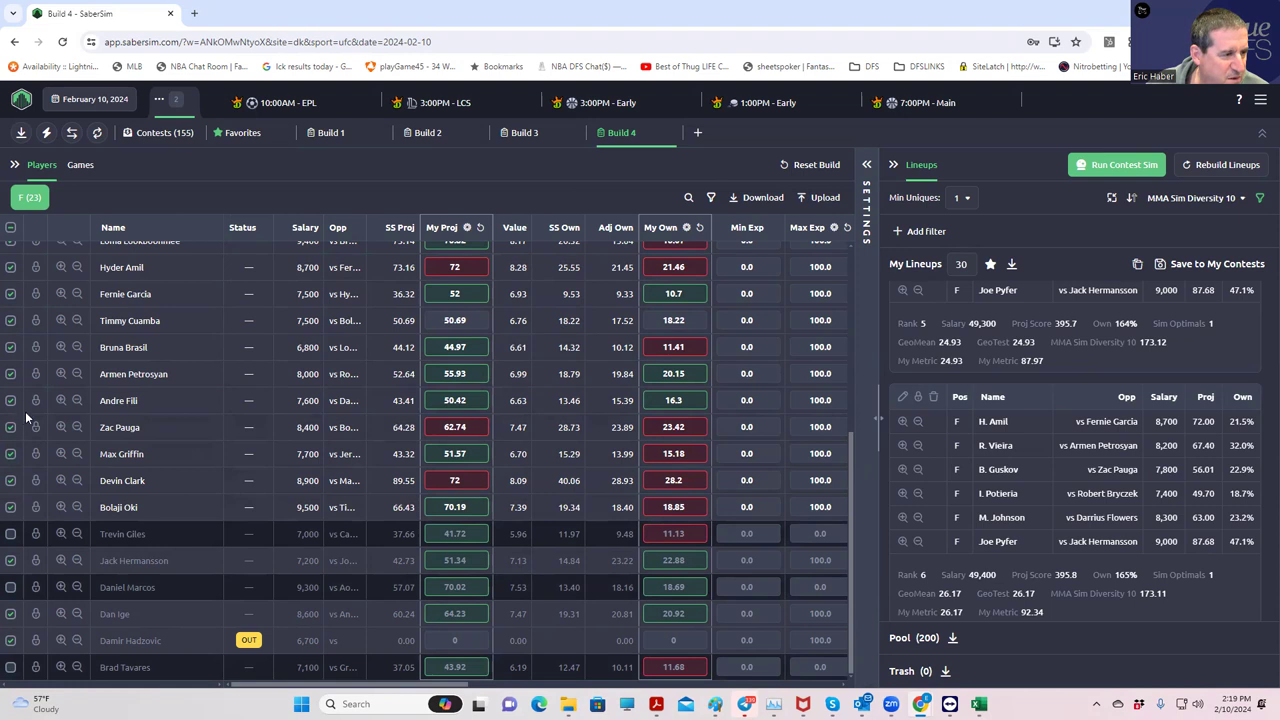
left_click(11, 352)
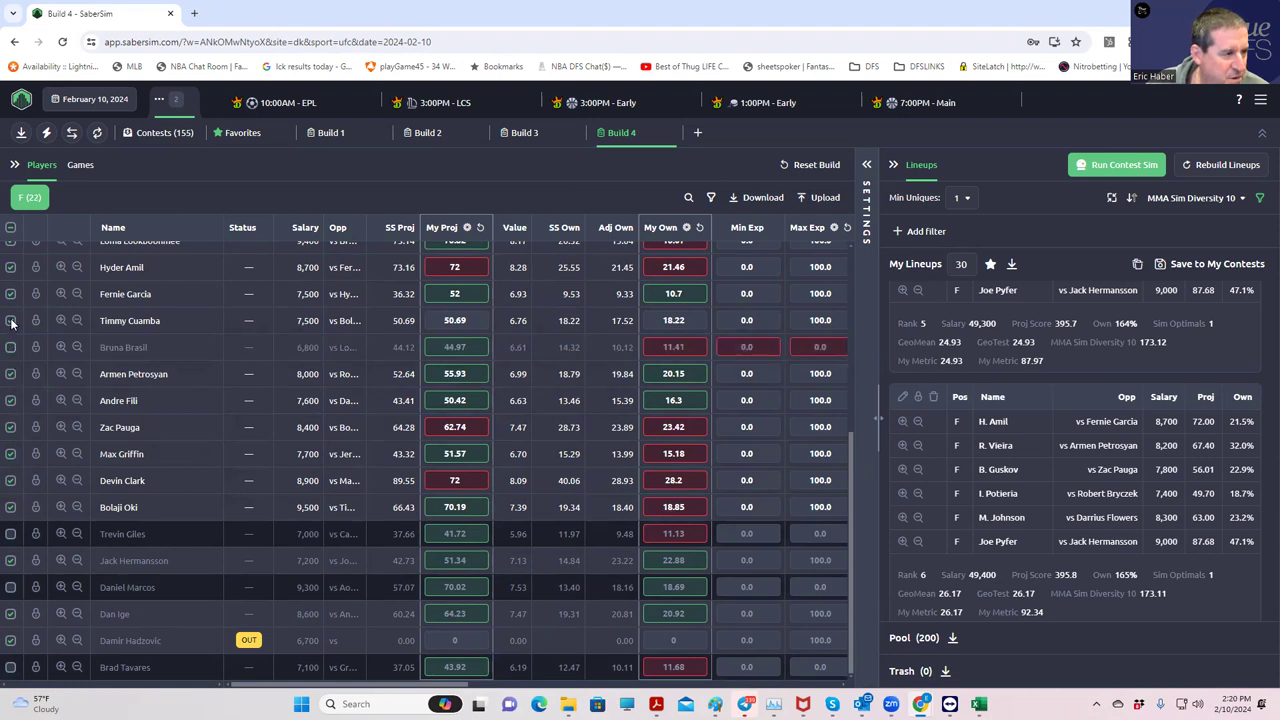
left_click(11, 321)
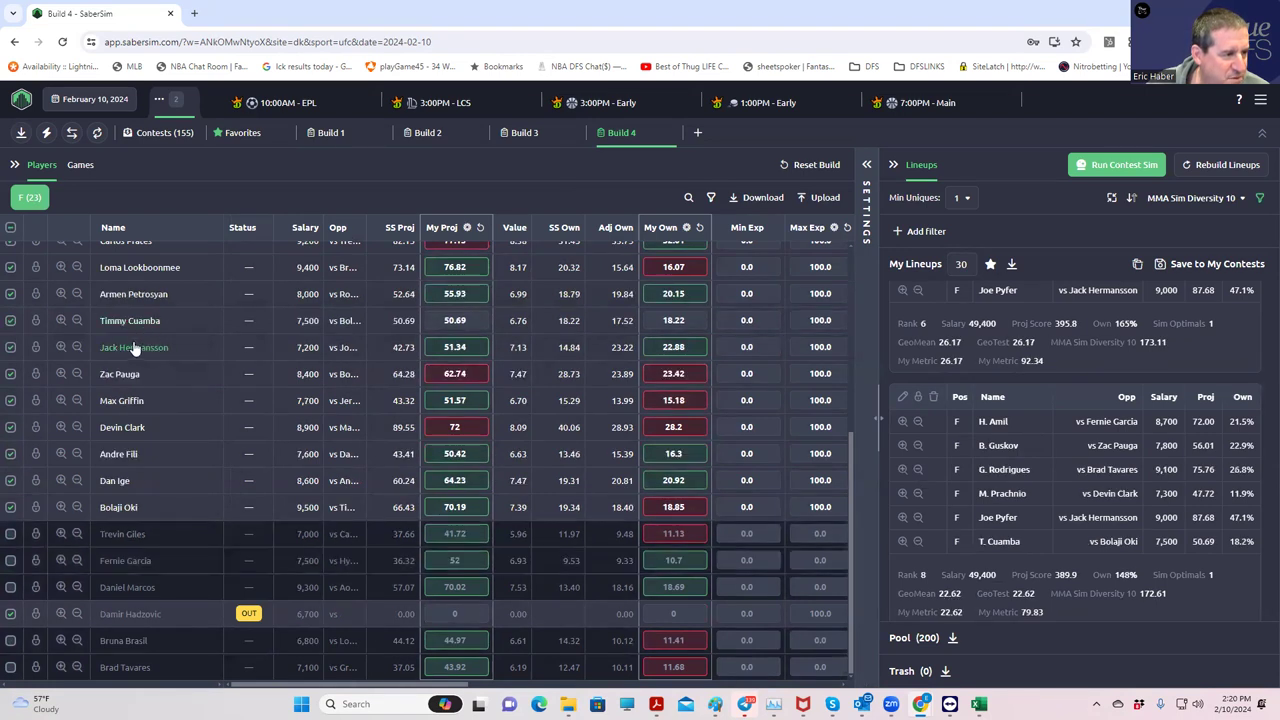
Exclude Aori Aoriqileng, Marcin Prachnio, Timmy Cuamba and Jack Hermansson, bringing the pool to 20.
scroll(117, 325, "up", 3)
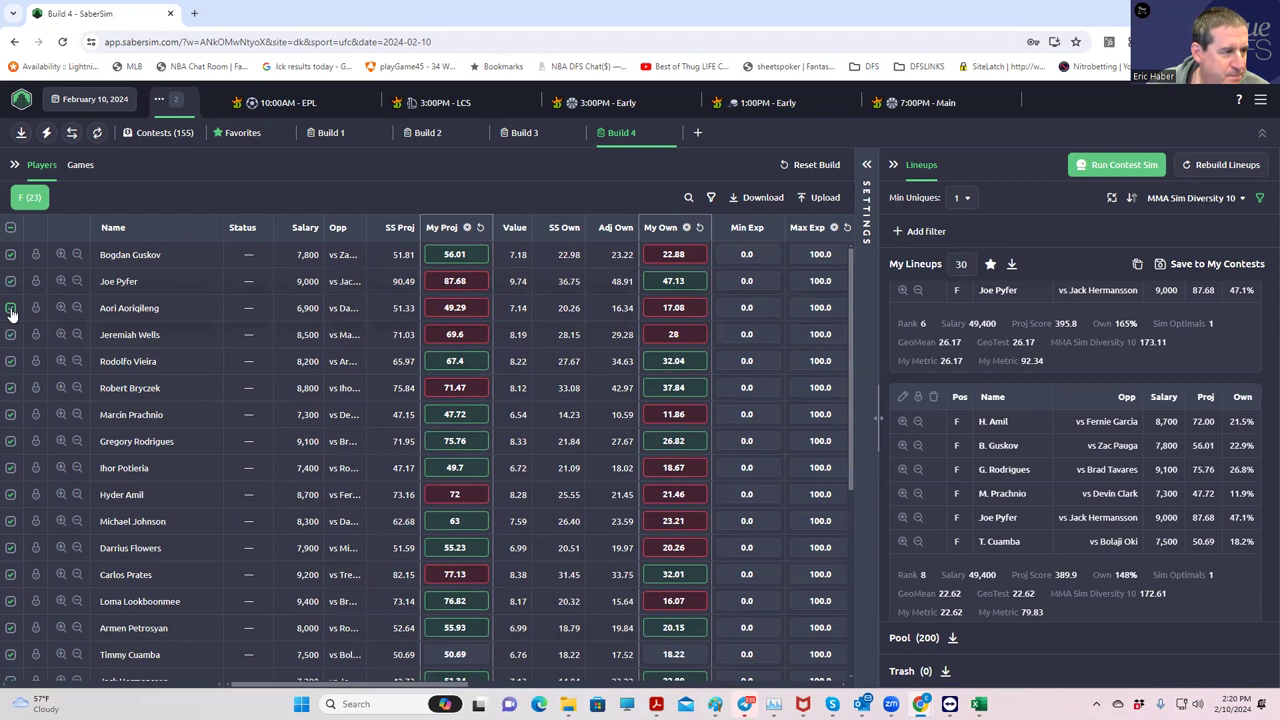
left_click(11, 311)
left_click(13, 336)
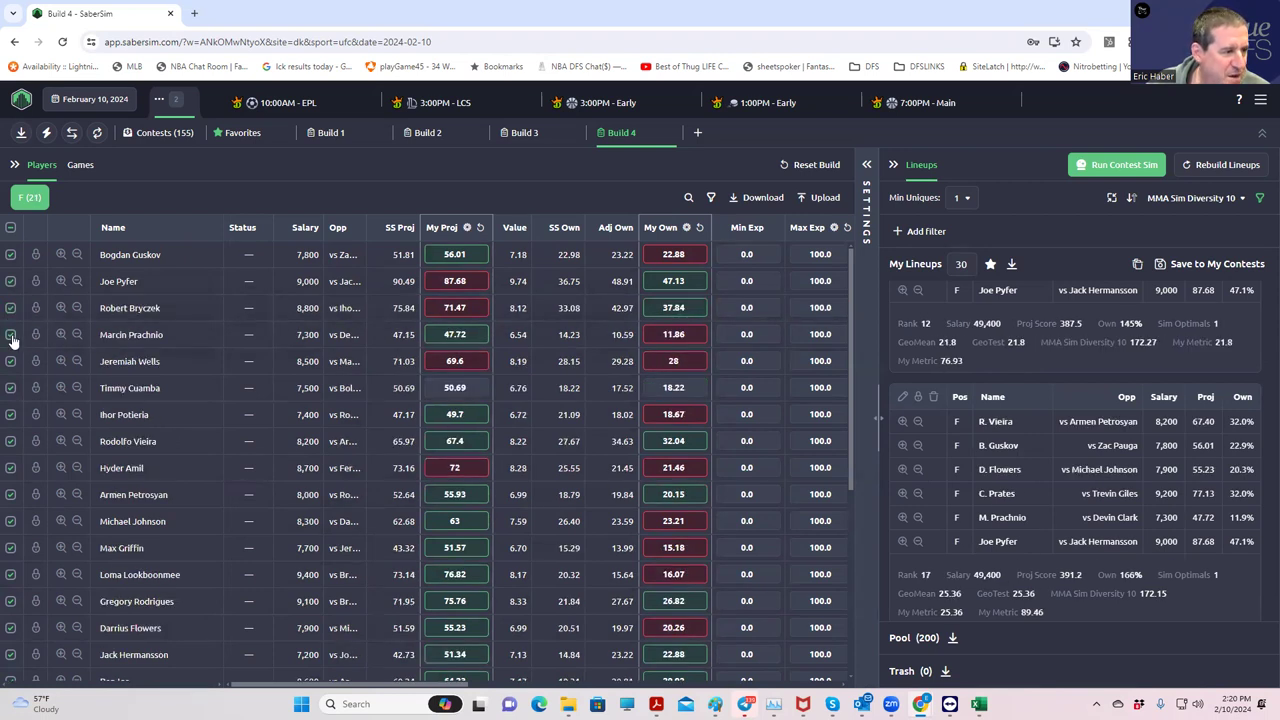
left_click(11, 336)
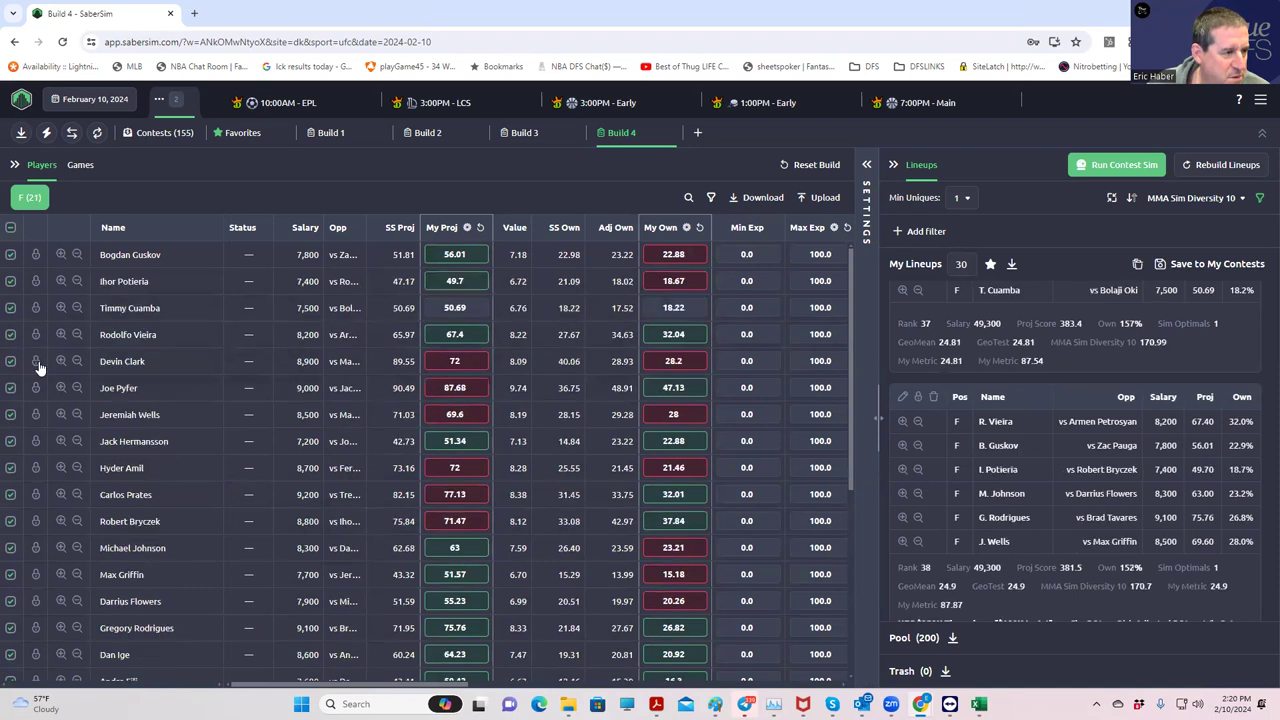
left_click(11, 311)
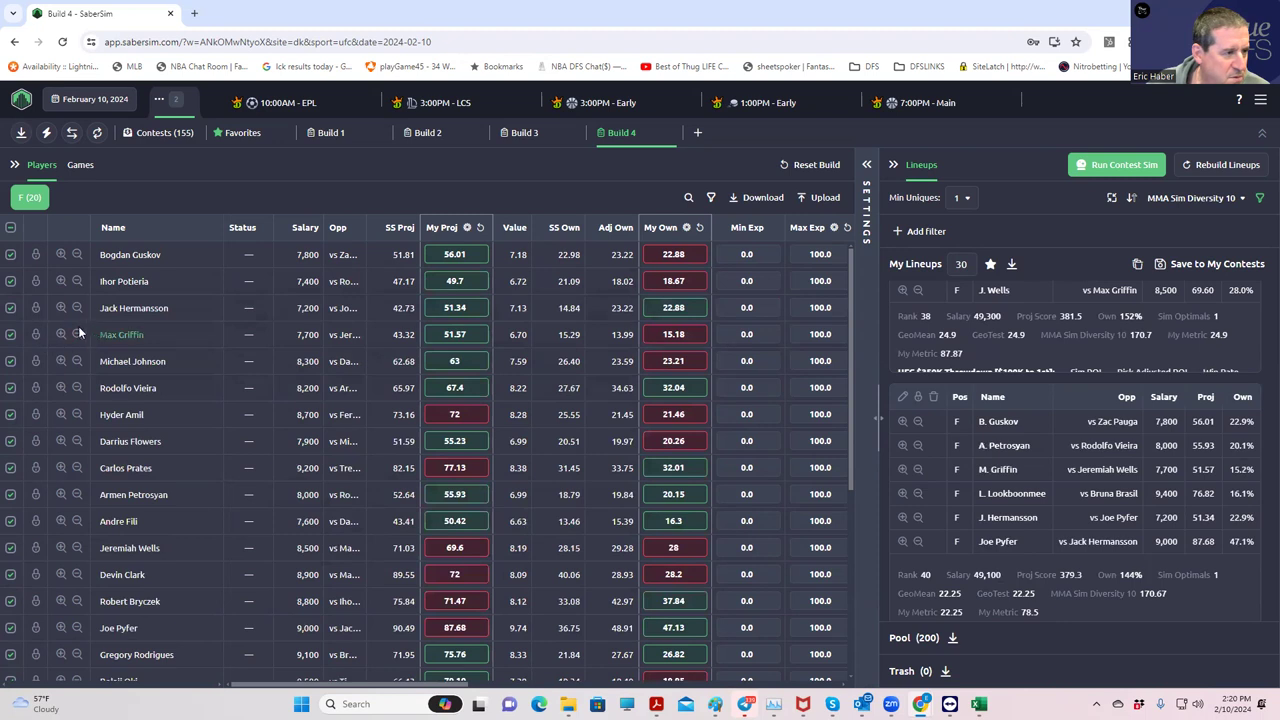
left_click(11, 309)
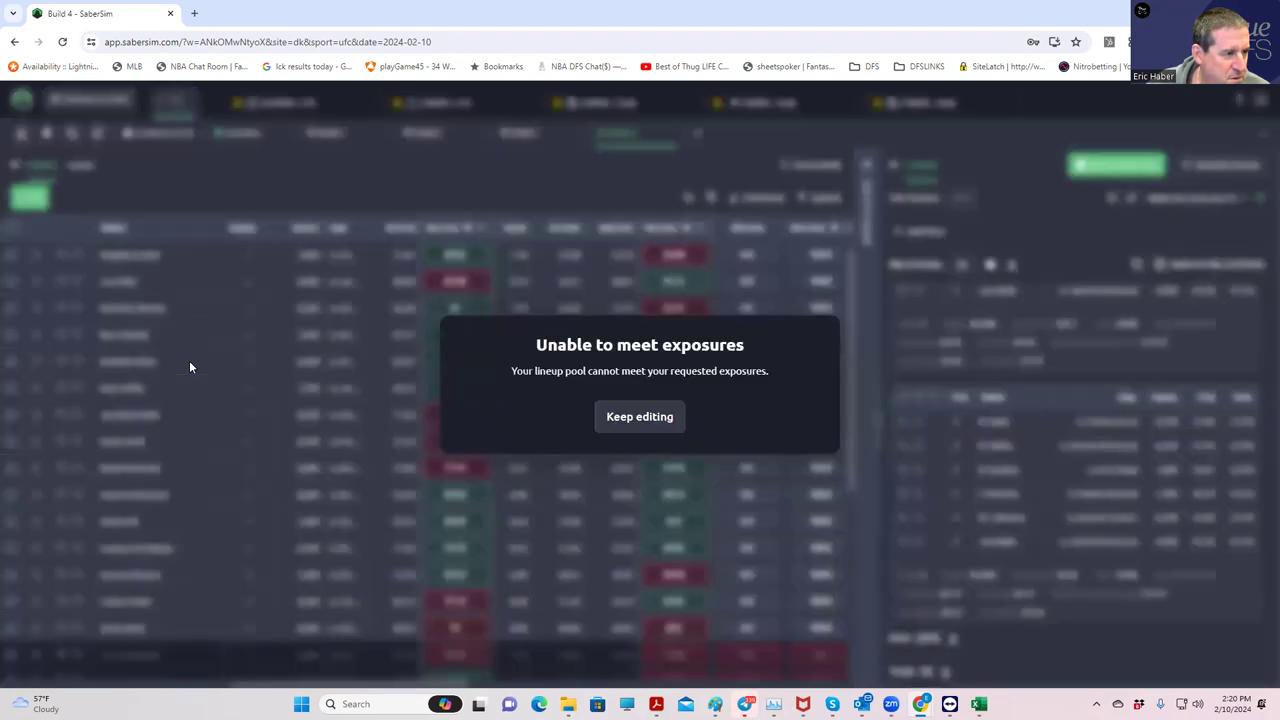
Dismiss the exposure warning and uncheck Max Griffin, Michael Johnson and Darrius Flowers, leaving 15 fighters.
left_click(636, 418)
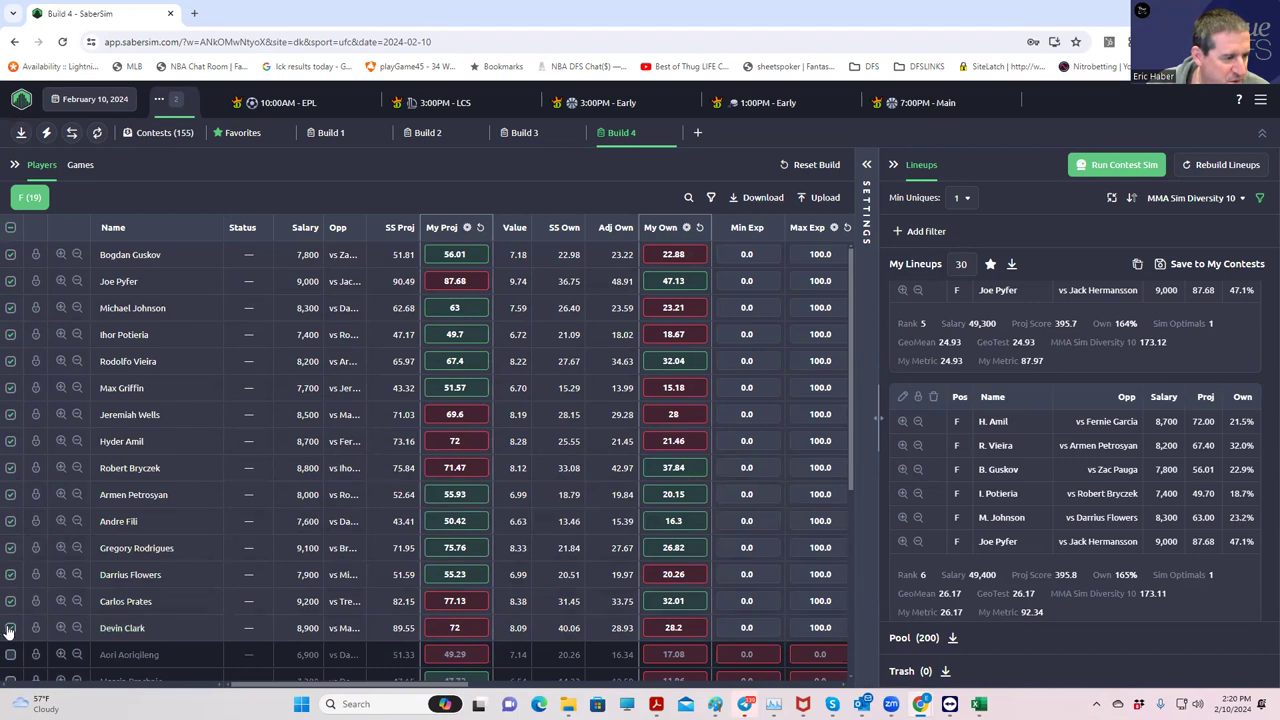
scroll(170, 588, "down", 1)
scroll(170, 587, "up", 1)
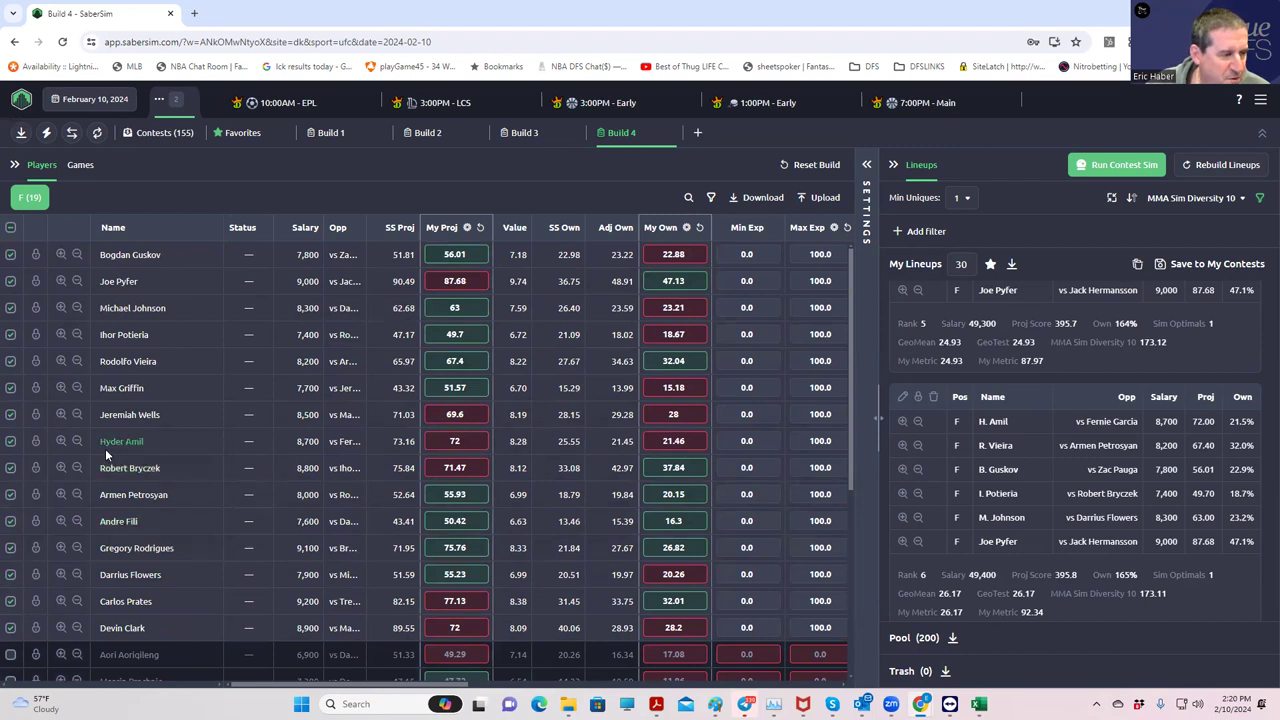
left_click(11, 388)
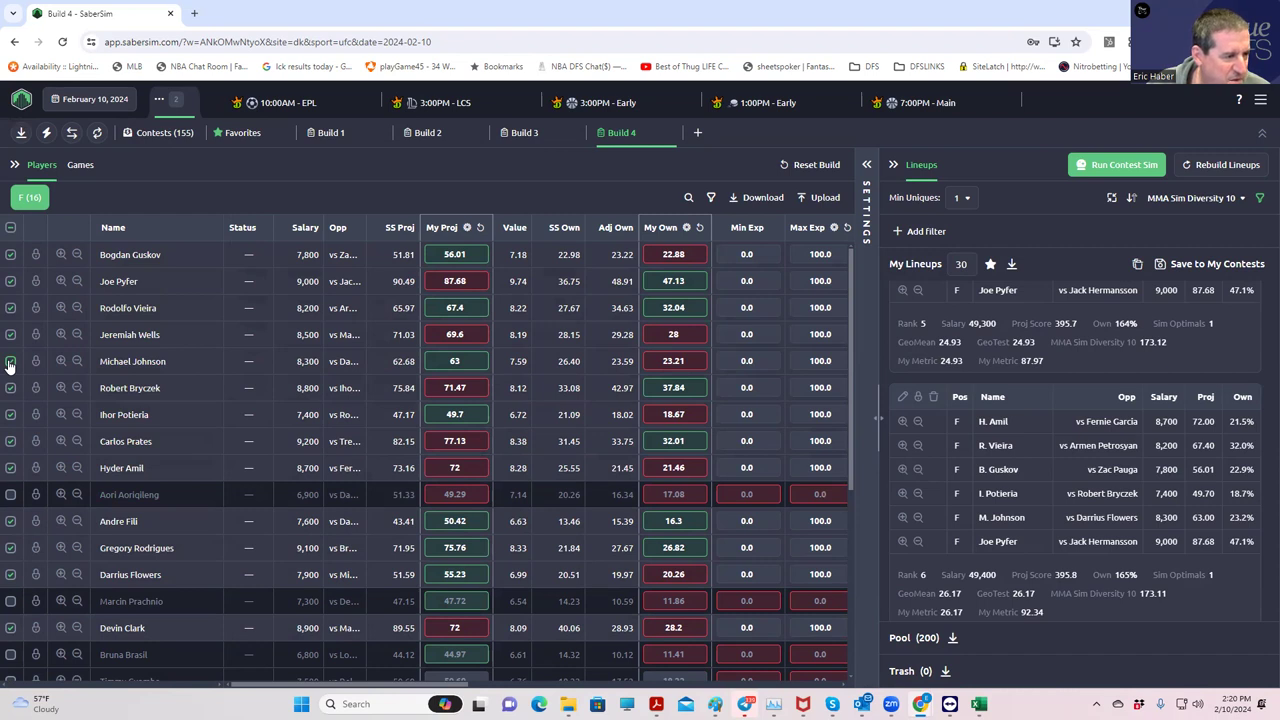
left_click(11, 362)
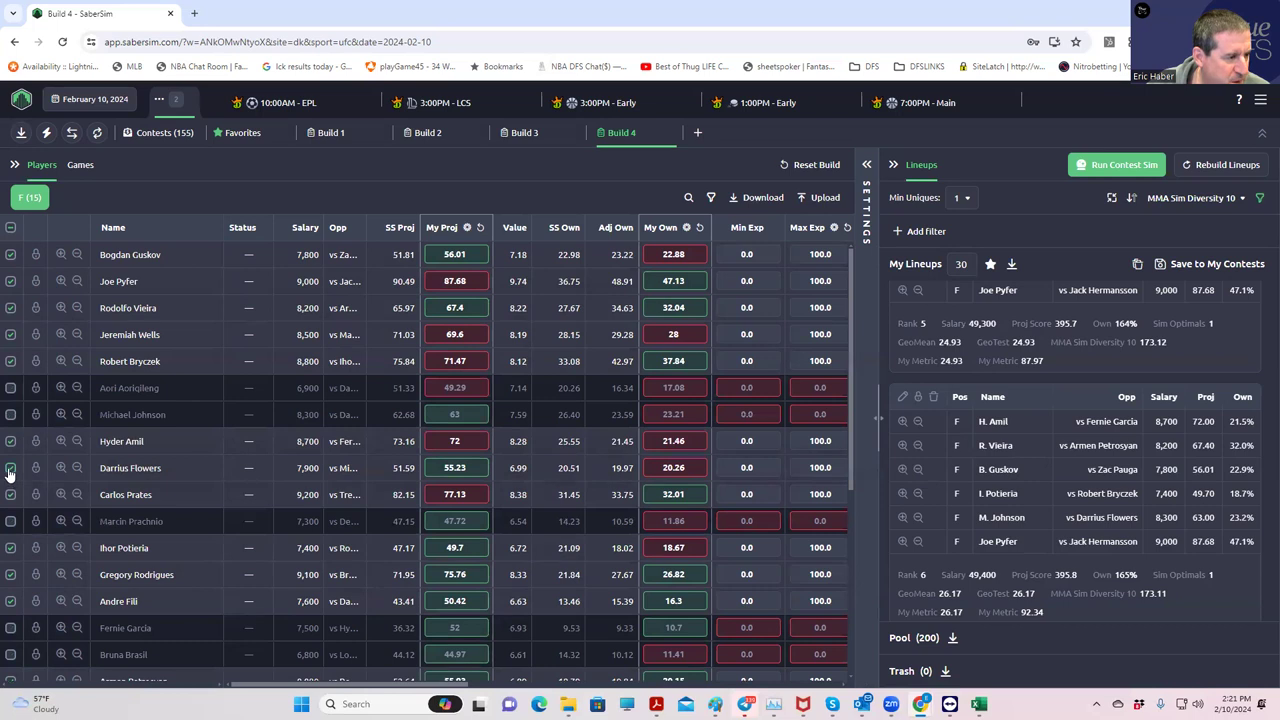
left_click(11, 469)
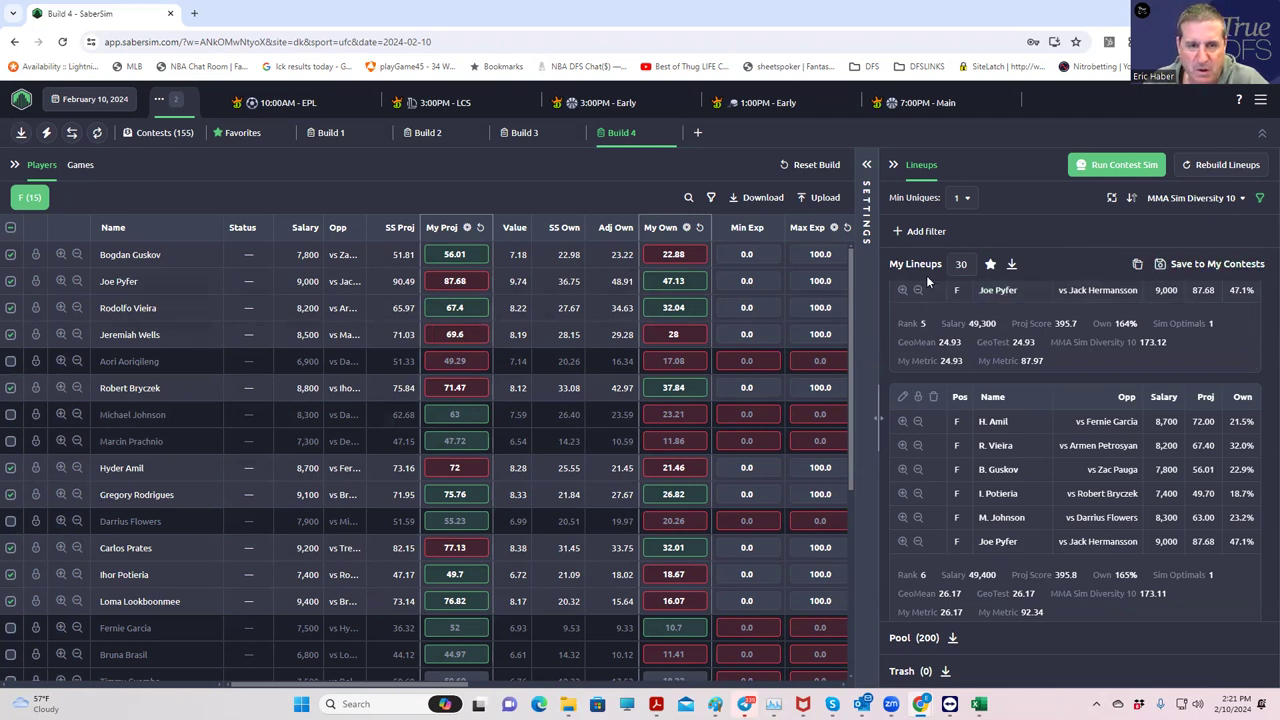
Enable the Don't Use Opposing Fighters lineup rule.
left_click(867, 165)
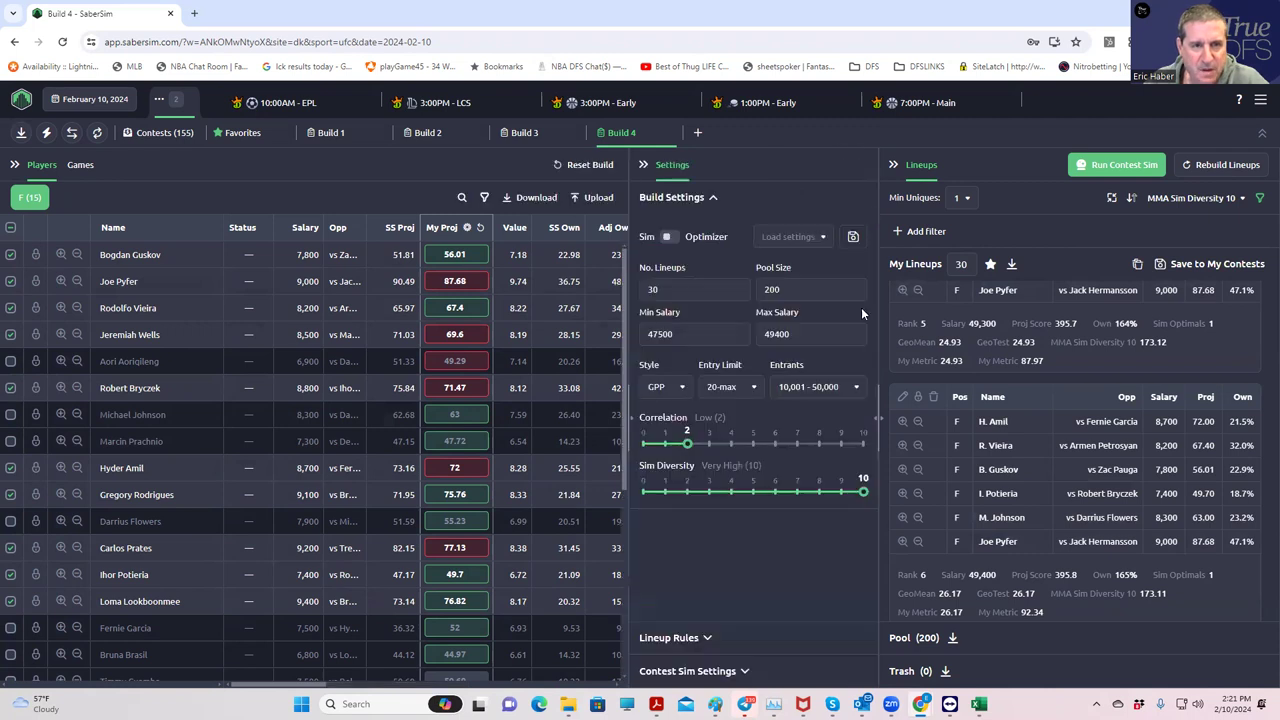
left_click(745, 674)
left_click(707, 232)
scroll(772, 321, "down", 5)
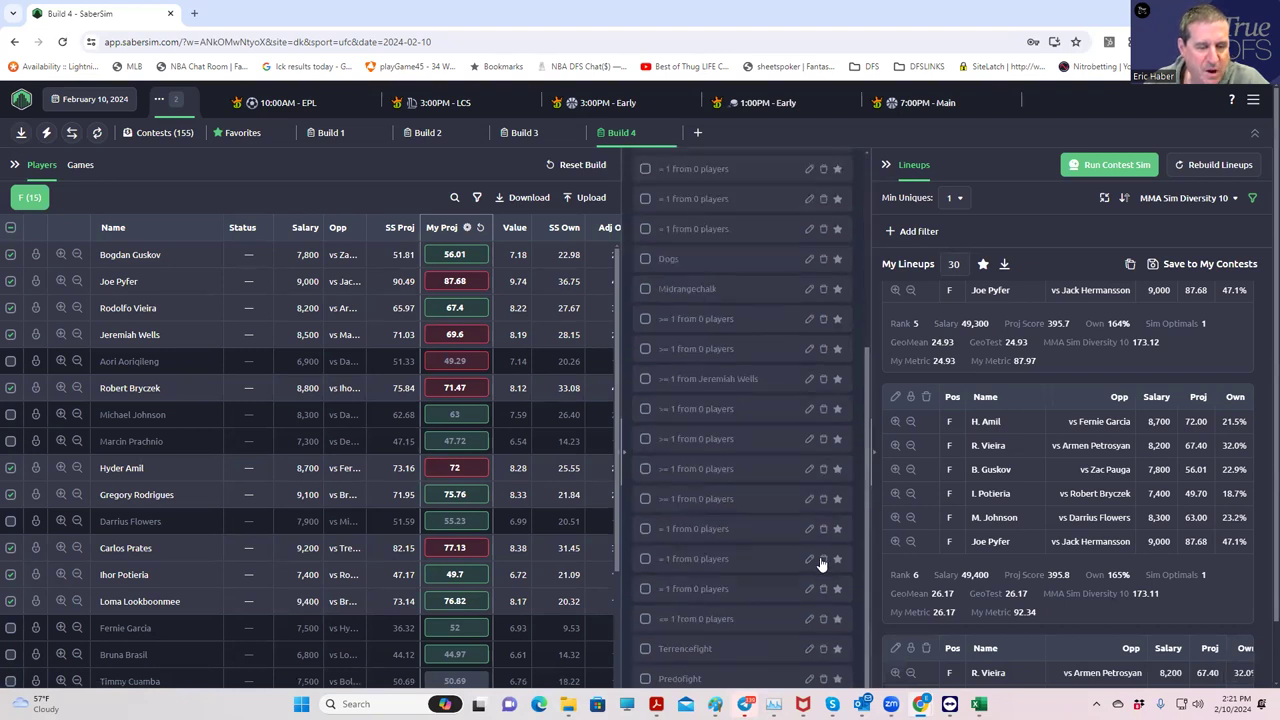
left_click(645, 558)
scroll(1065, 156, "up", 1)
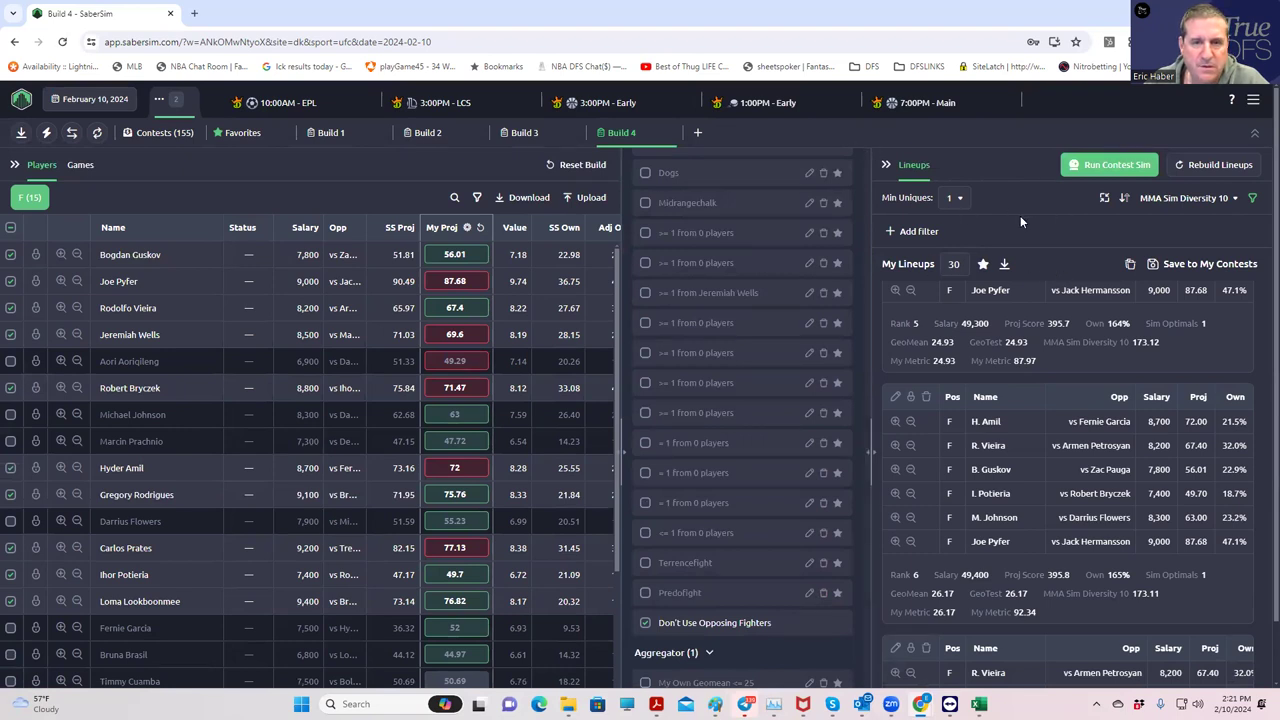
Raise the build's lineup pool size to 300.
left_click(956, 263)
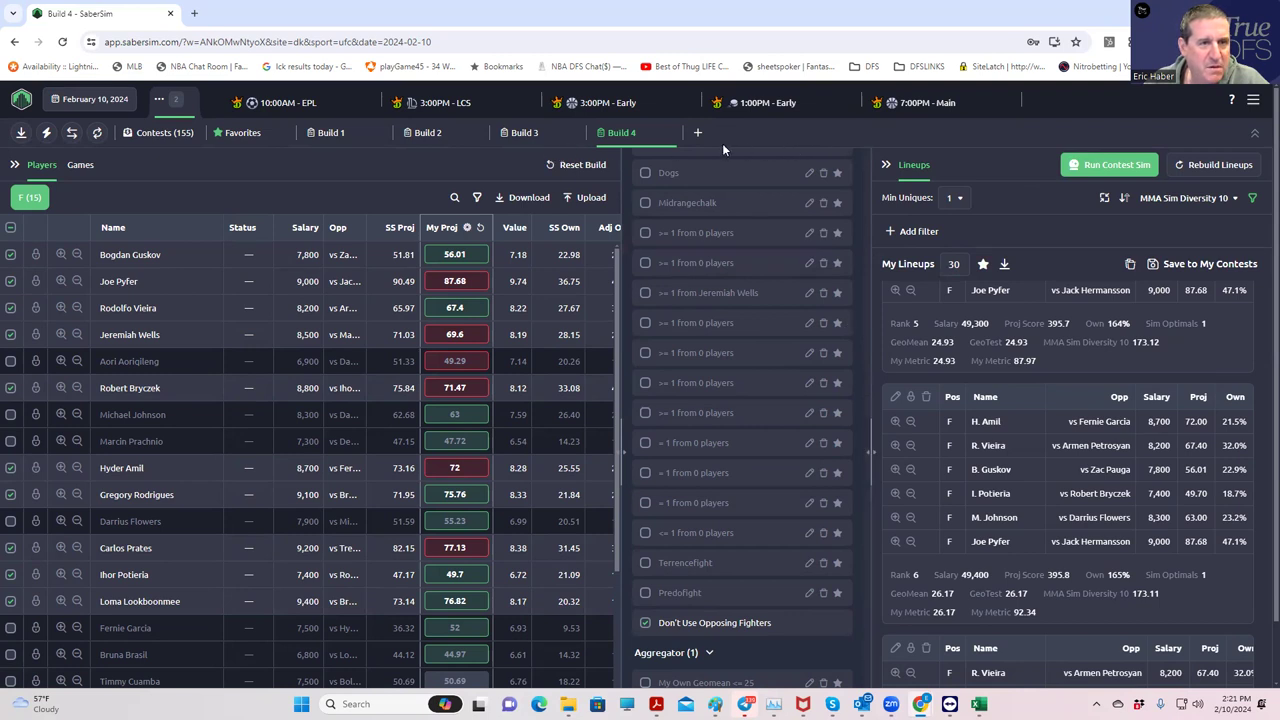
left_click_drag(865, 476, 873, 157)
left_click(700, 203)
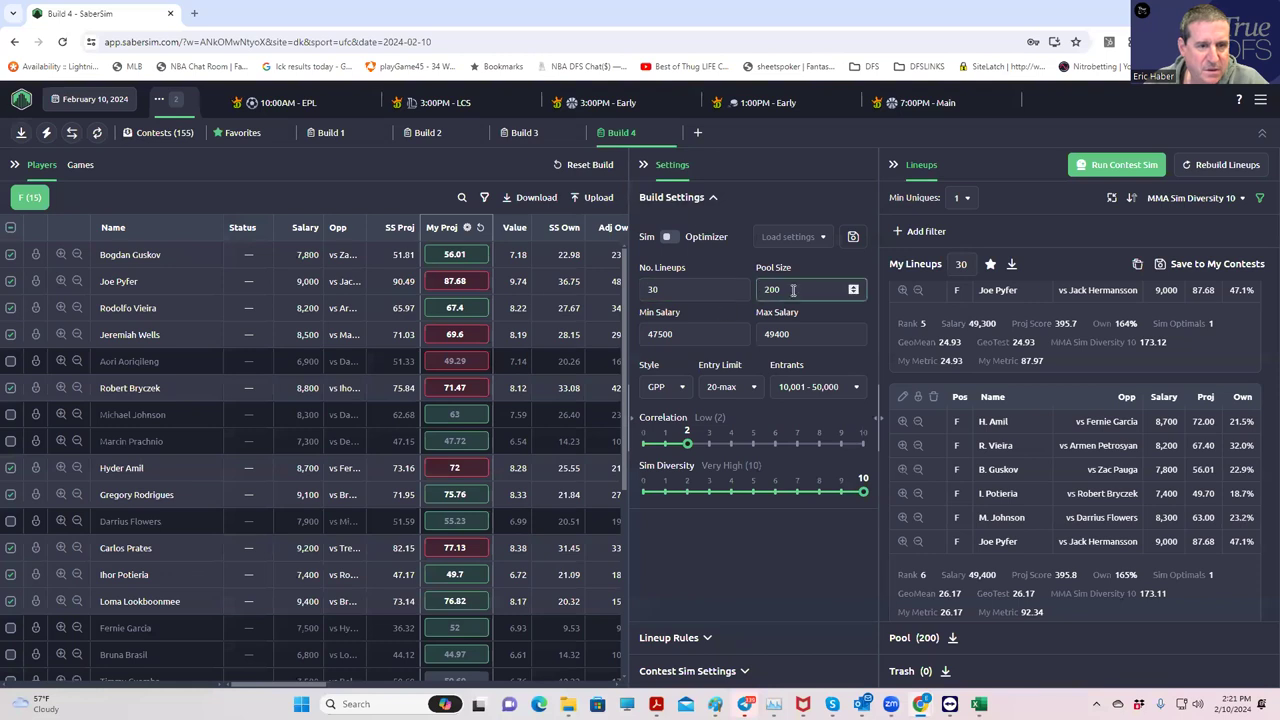
type("300")
left_click(806, 195)
Rebuild the lineups, discarding the old set, to get 30 lineups from a 96-lineup pool.
left_click(1205, 165)
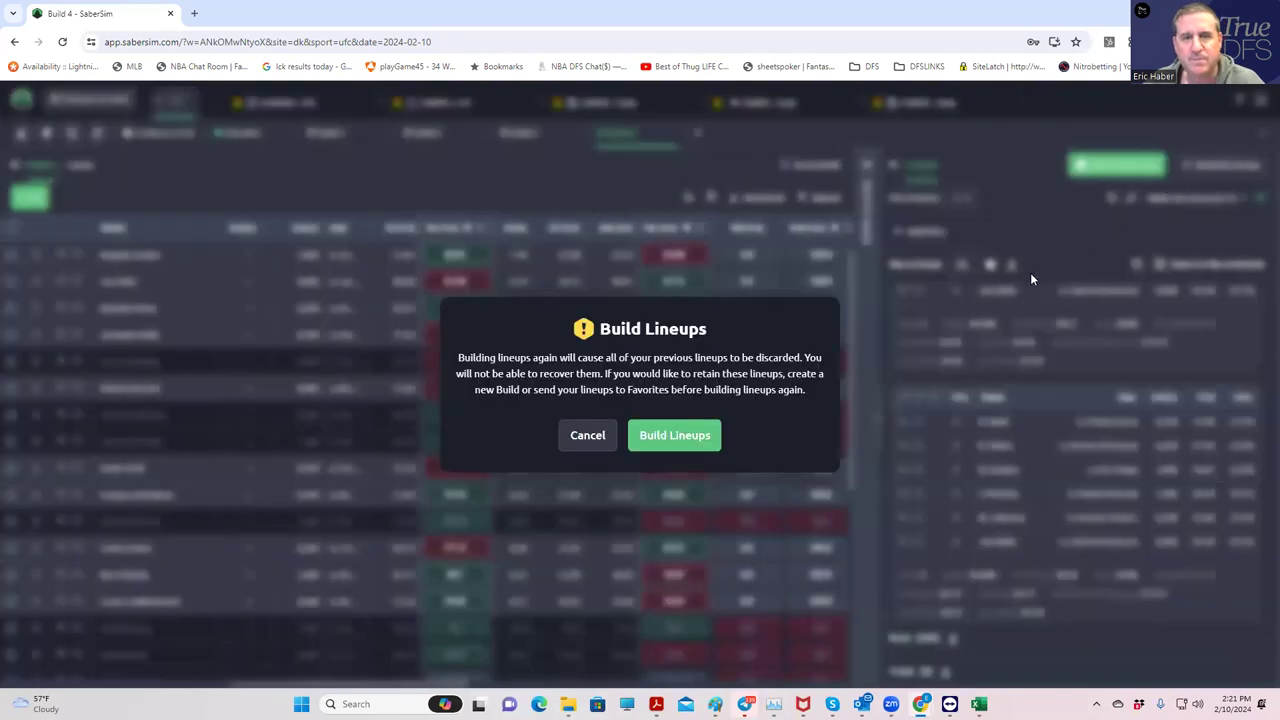
left_click(676, 446)
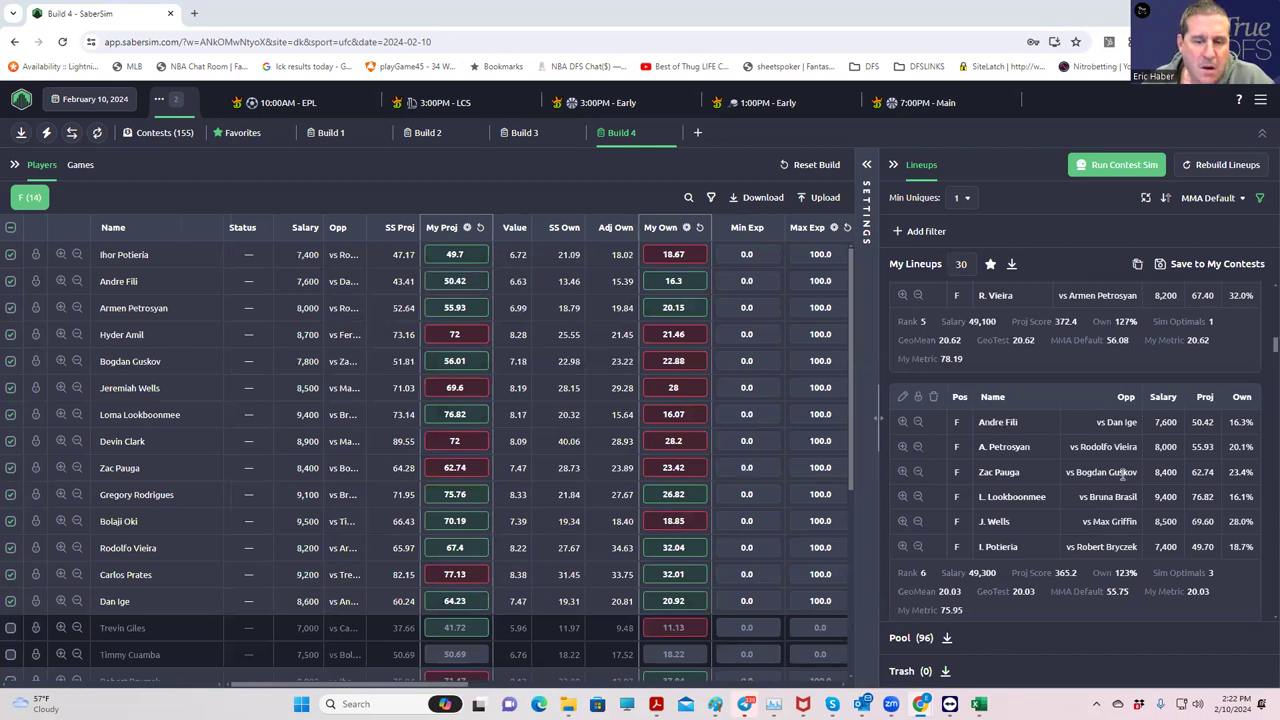
Re-sort Build 4 lineups by MMA Sim Diversity 10; the top lineup scores 2,670.62.
scroll(1030, 440, "down", 3)
scroll(1033, 416, "up", 3)
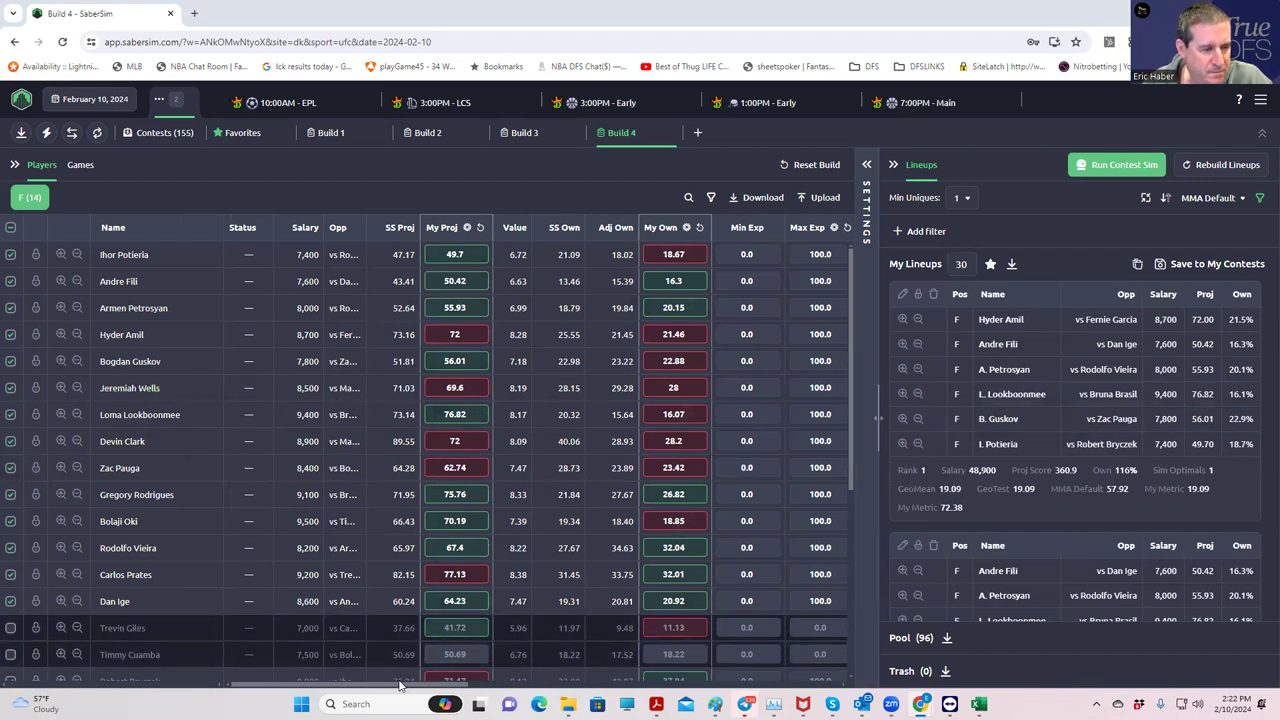
mouse_move(396, 686)
left_mouse_down()
mouse_move(510, 688)
mouse_move(392, 686)
left_mouse_up()
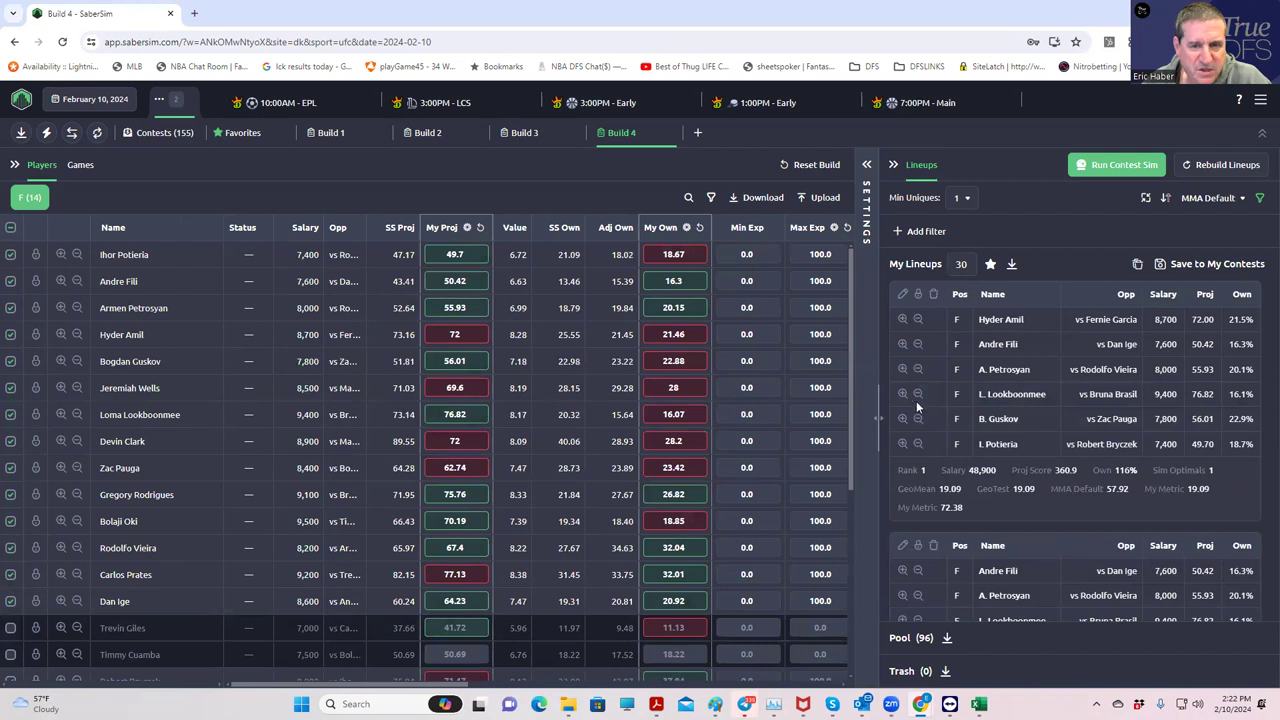
left_click(1213, 201)
left_click(1180, 251)
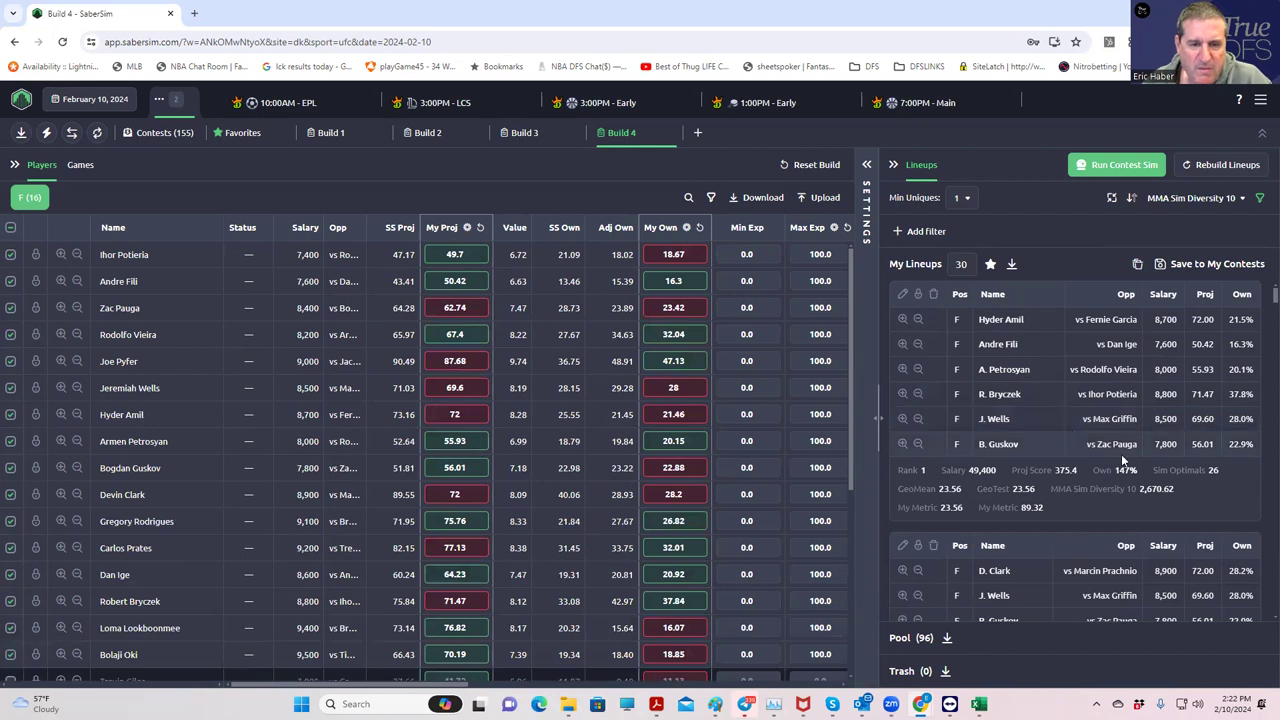
scroll(1078, 487, "down", 2)
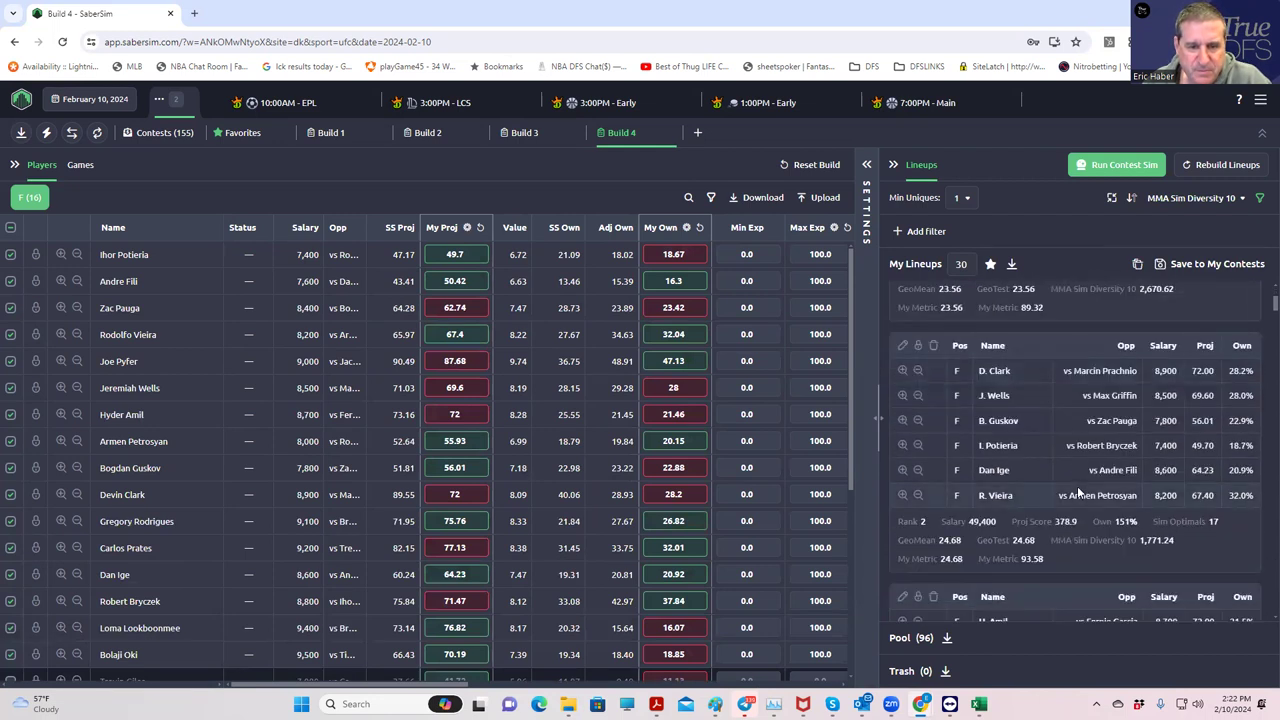
scroll(1078, 487, "down", 3)
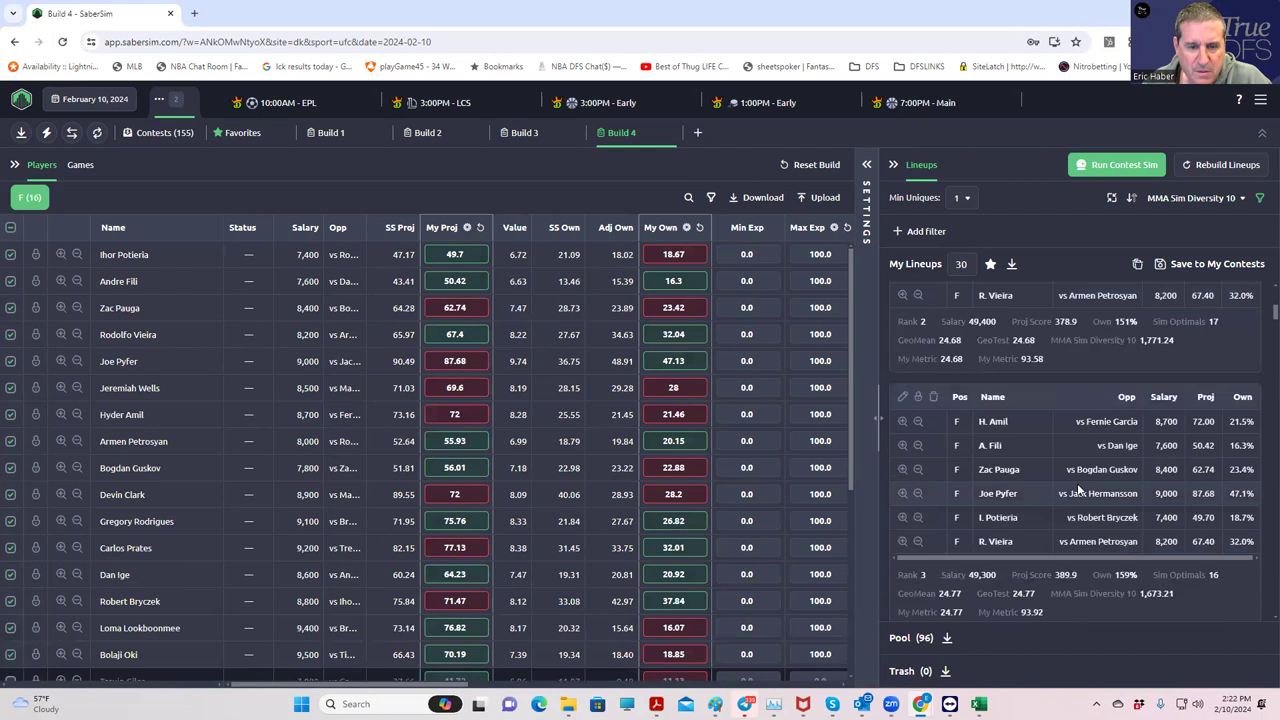
scroll(1078, 487, "down", 2)
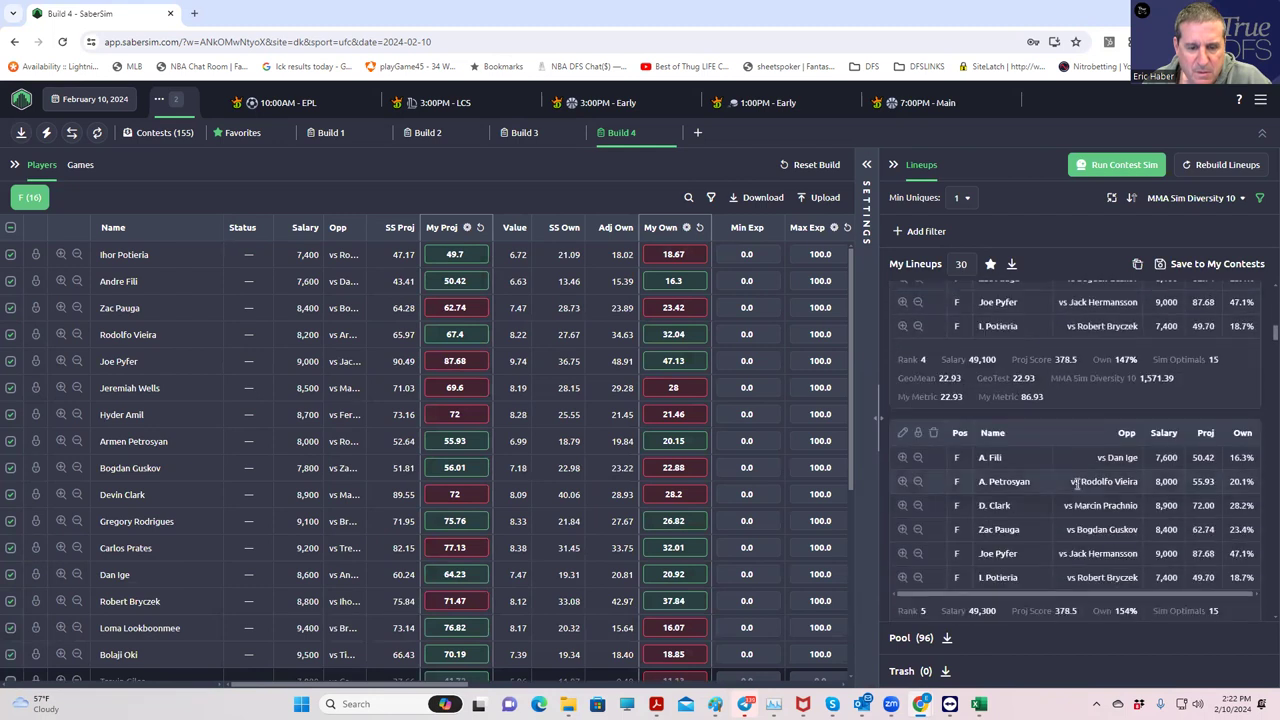
scroll(1078, 482, "up", 7)
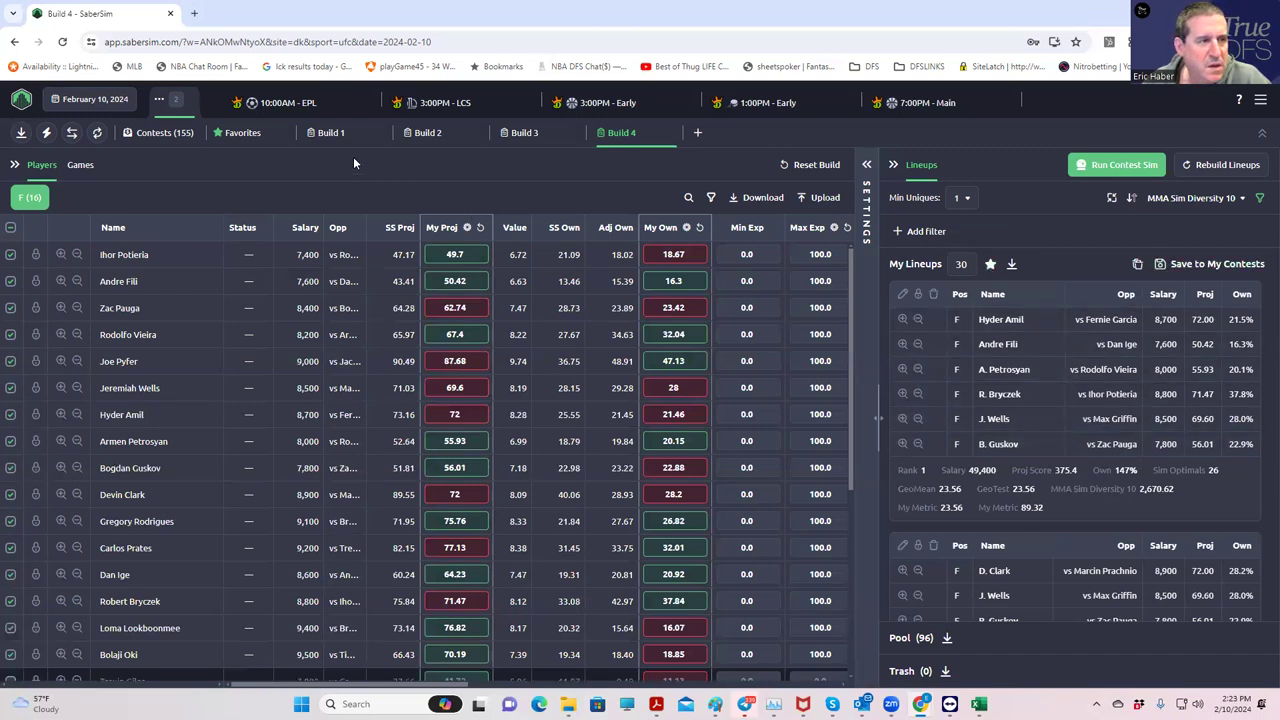
Review the 150 Favorites lineups and exposures, led by Joe Pyfer at 60.7%.
left_click(243, 133)
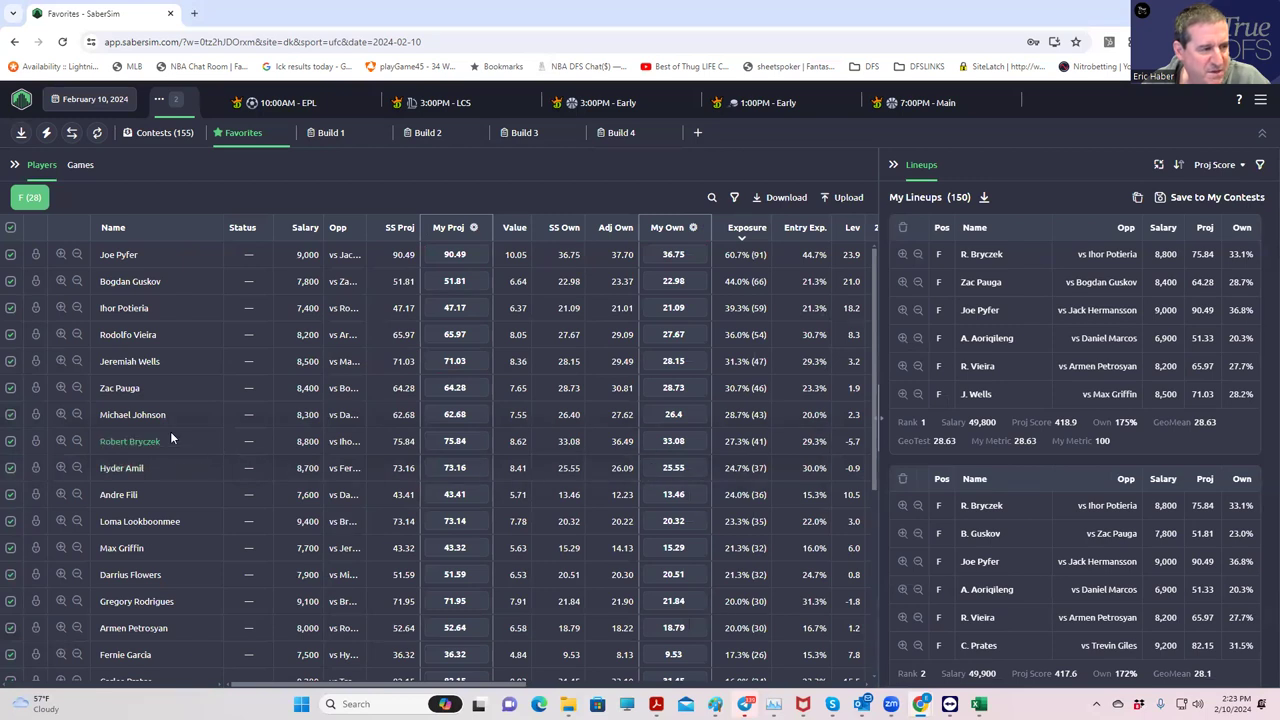
scroll(188, 456, "down", 5)
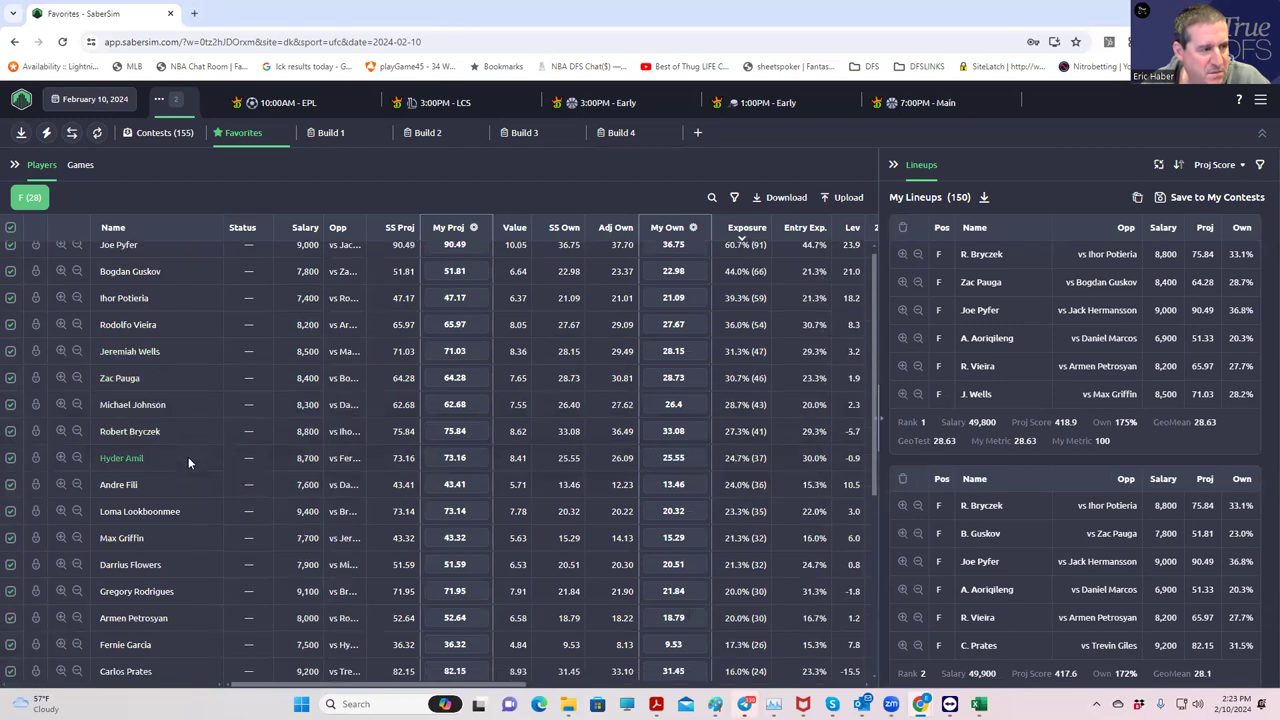
scroll(190, 454, "up", 5)
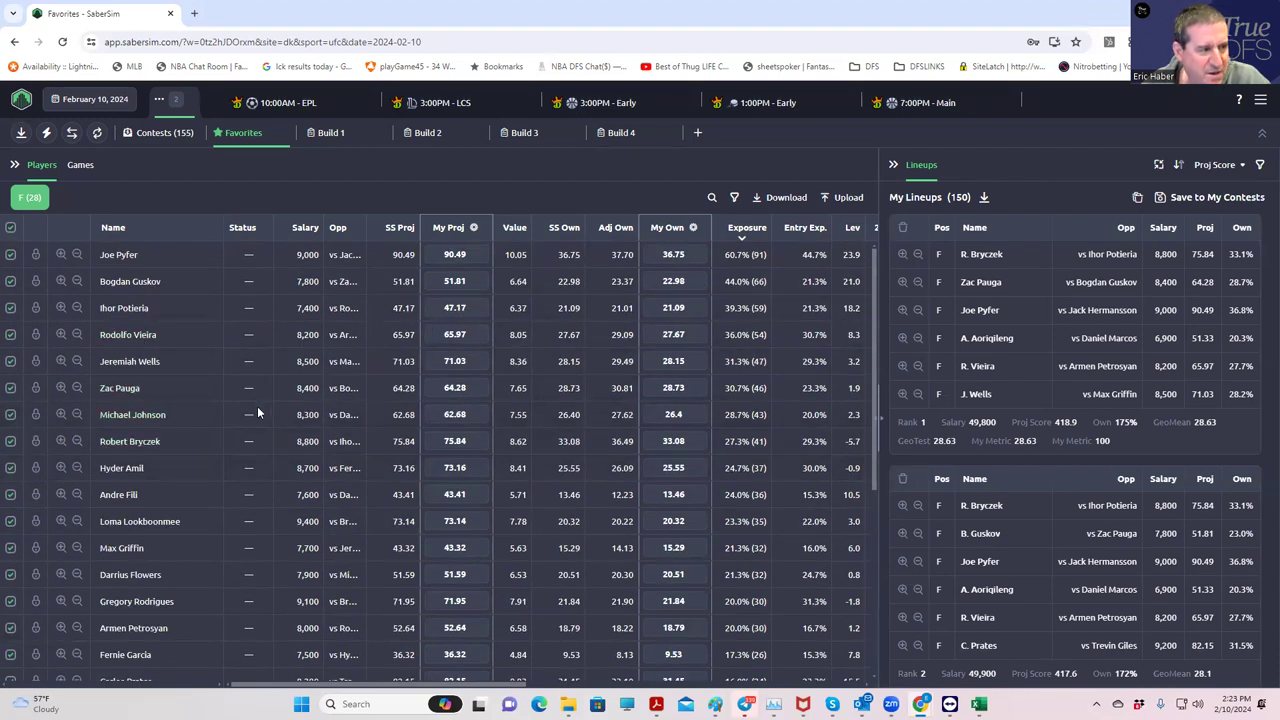
scroll(543, 461, "down", 1)
scroll(543, 461, "down", 1)
scroll(543, 461, "down", 1)
scroll(543, 458, "down", 1)
scroll(545, 452, "up", 3)
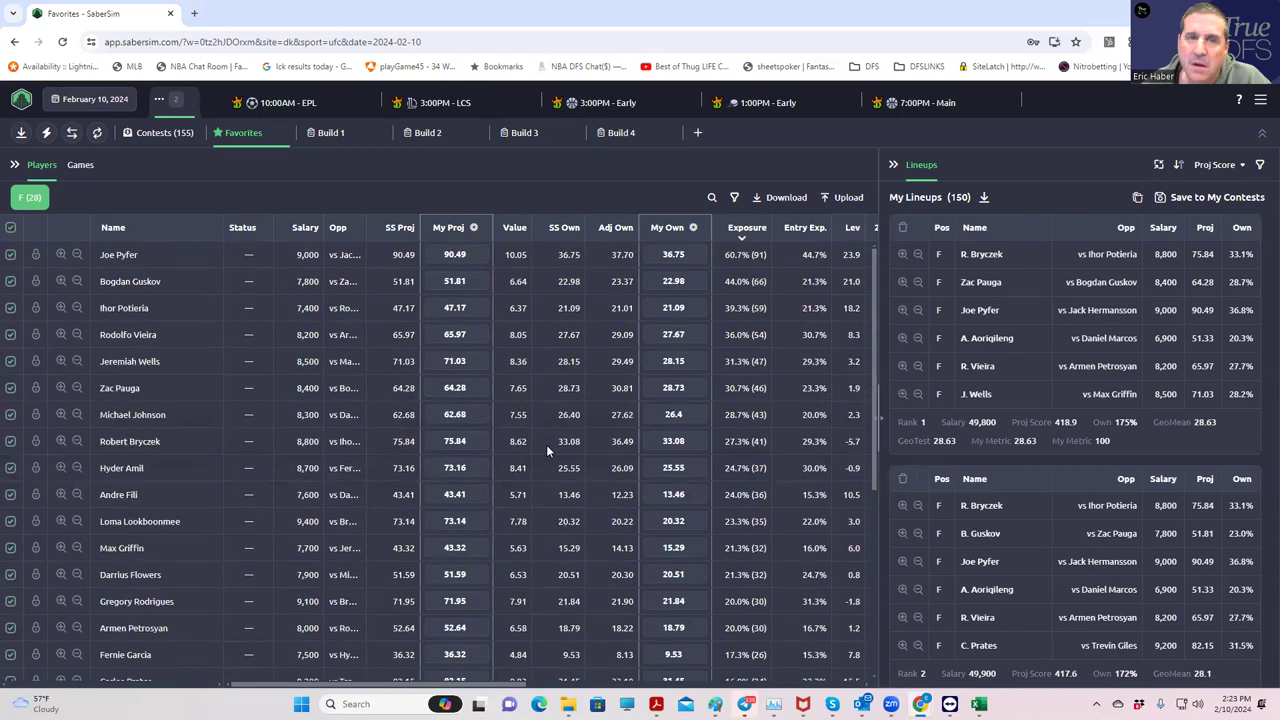